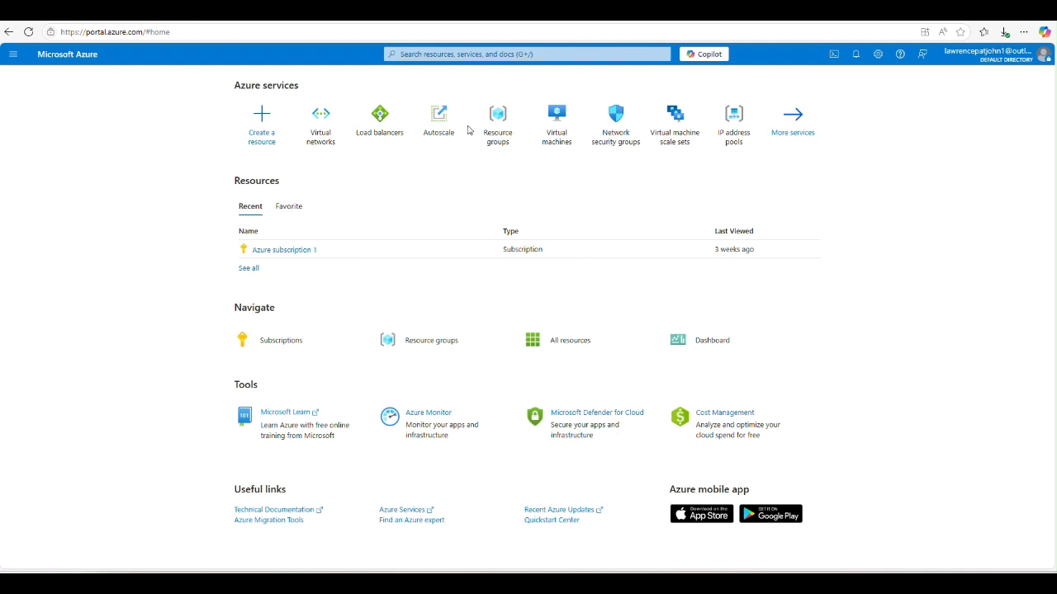
Create a resource group named ljcorpgrp1 in the Central US region under Azure subscription 1 and open it
{"action": "left_click", "coordinate": [495, 116]}
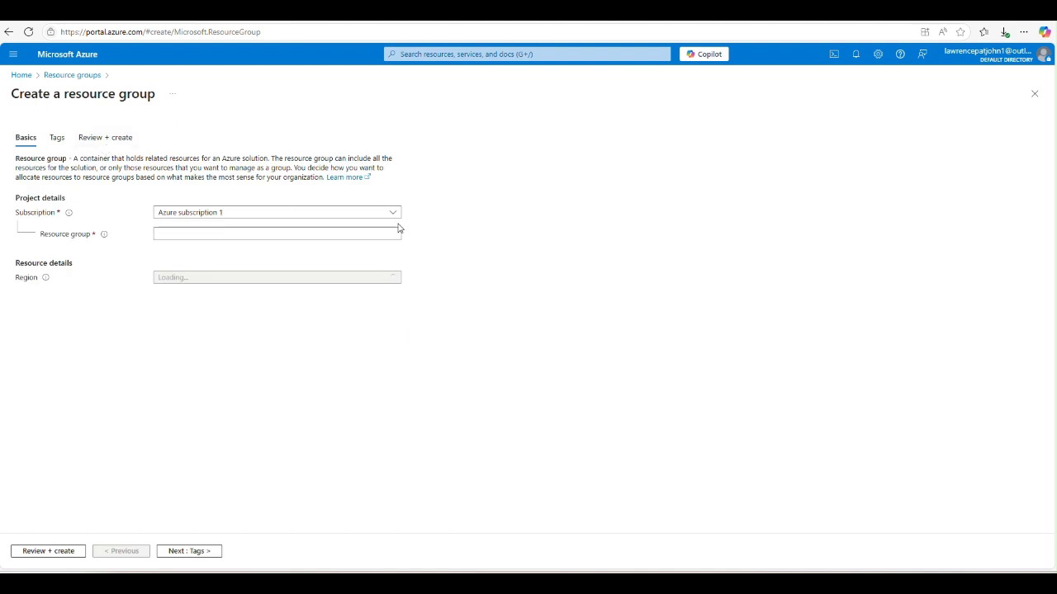
{"action": "left_click", "coordinate": [369, 233]}
{"action": "left_click", "coordinate": [206, 282]}
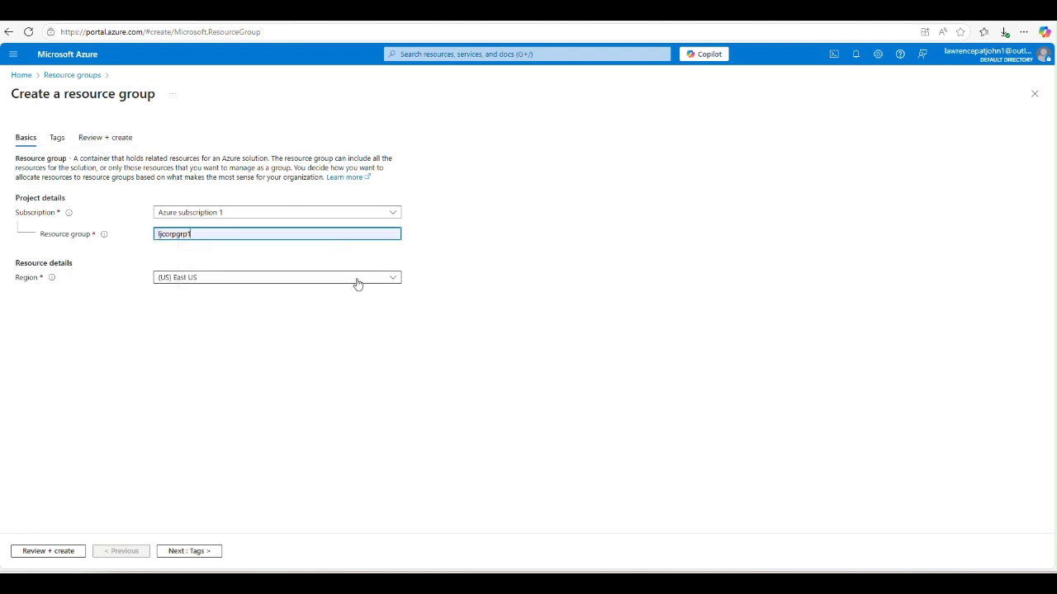
{"action": "left_click", "coordinate": [393, 278]}
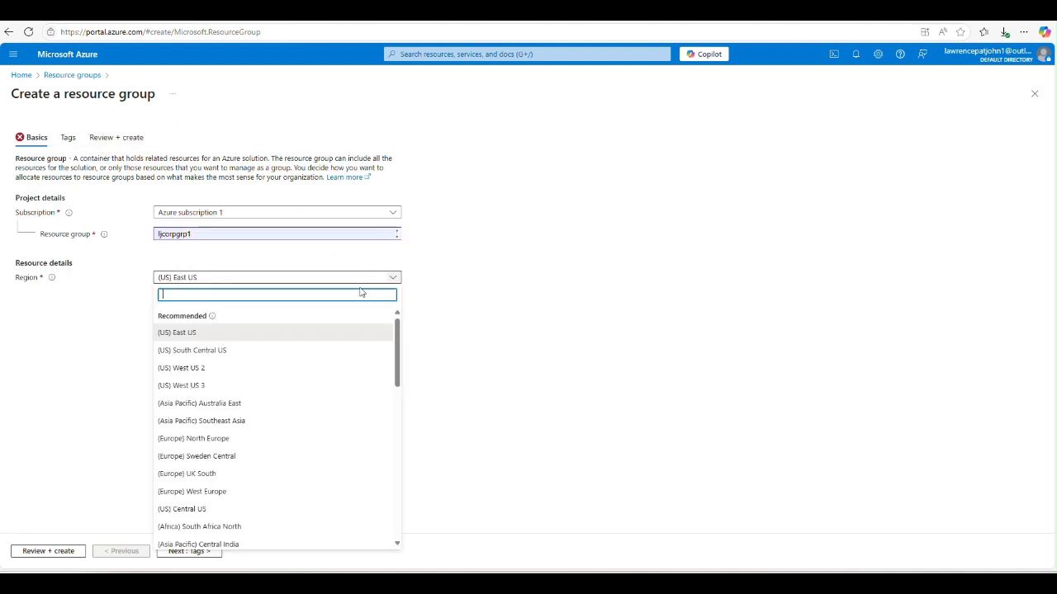
{"action": "left_click", "coordinate": [205, 508]}
{"action": "left_click", "coordinate": [187, 554]}
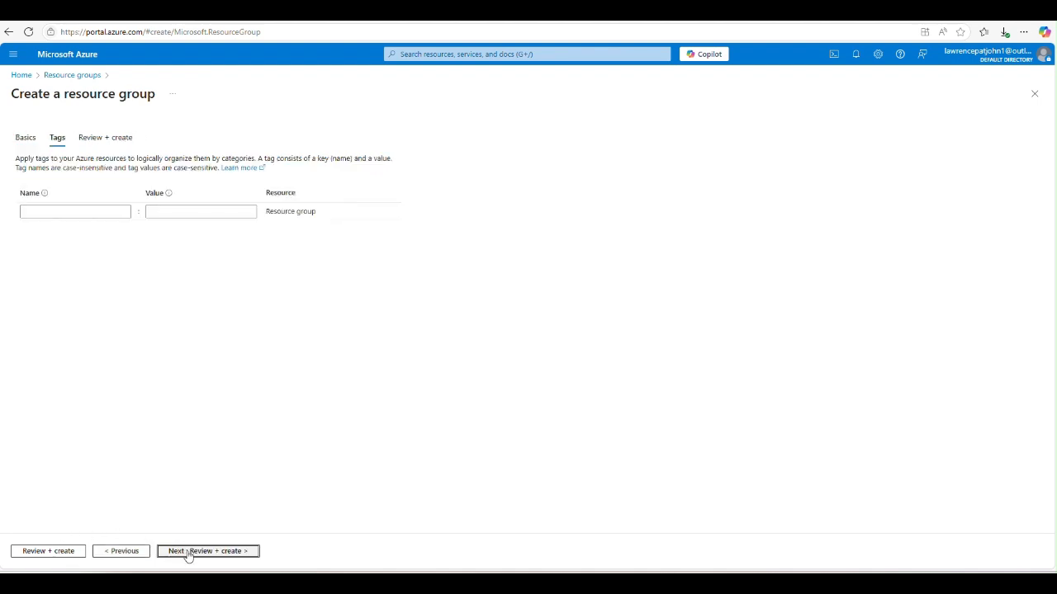
{"action": "left_click", "coordinate": [186, 554]}
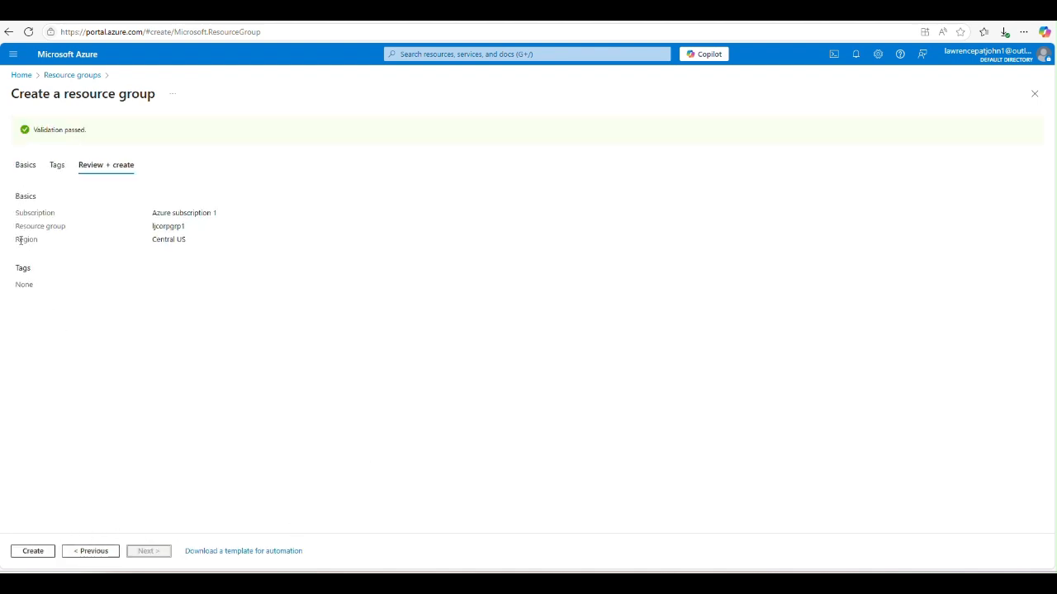
{"action": "left_click", "coordinate": [40, 553]}
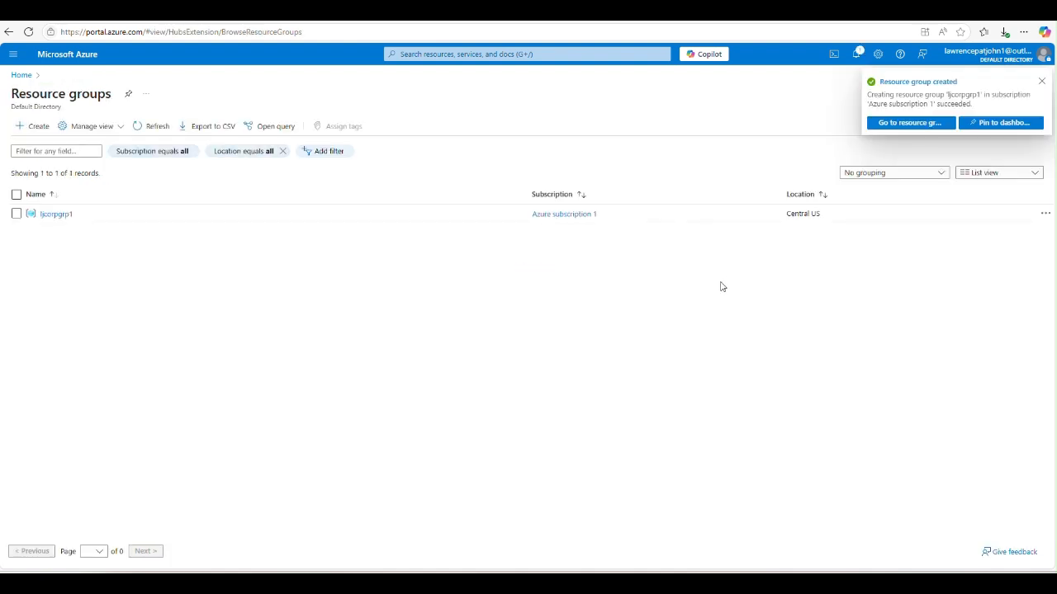
{"action": "left_click", "coordinate": [893, 122]}
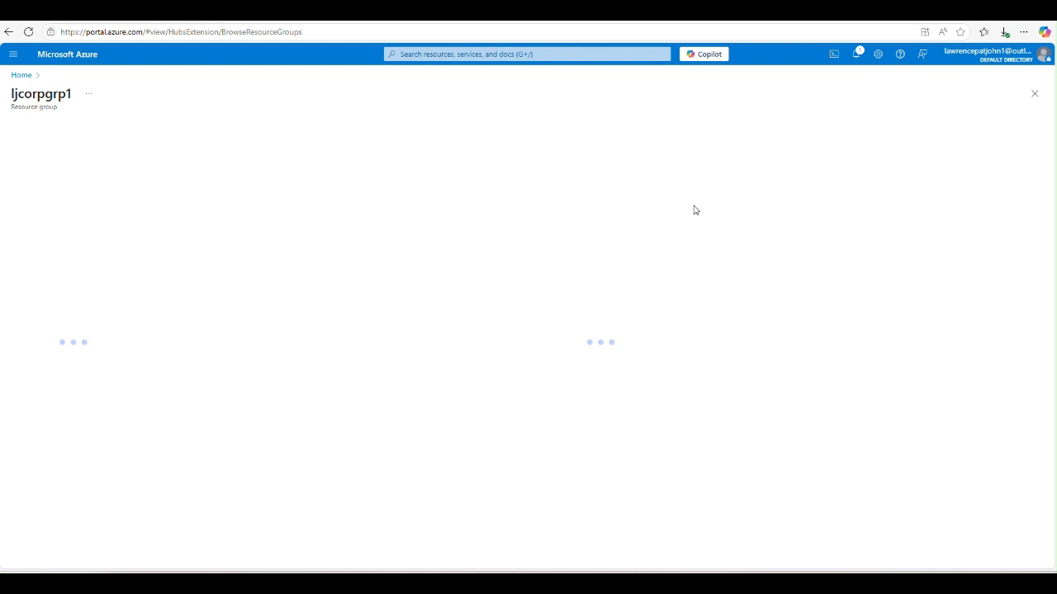
Start creating a network security group and assign it to the ljcorpgrp1 resource group
{"action": "left_click", "coordinate": [20, 74]}
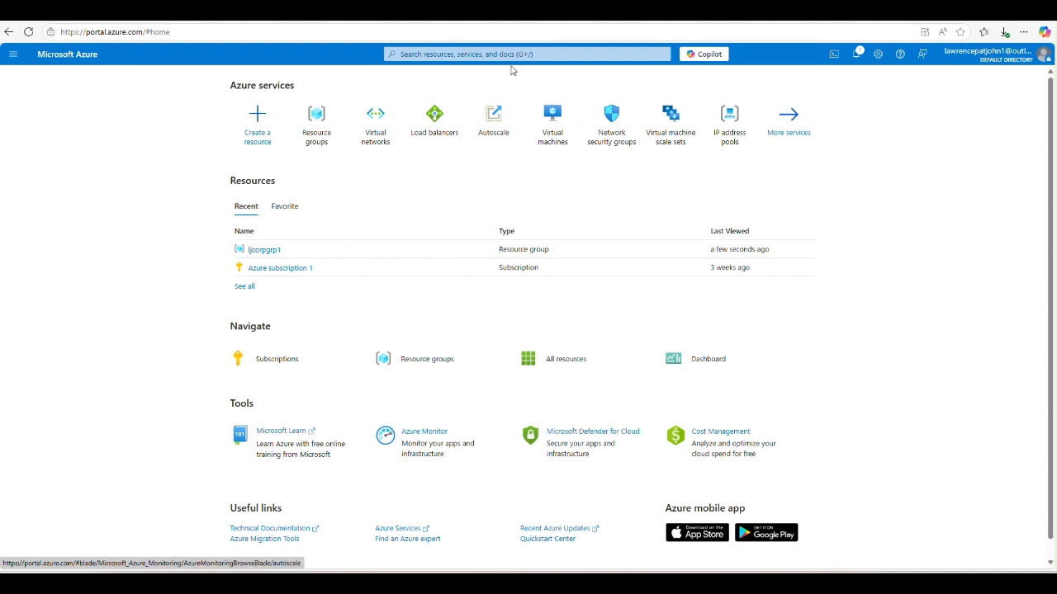
{"action": "left_click", "coordinate": [611, 118]}
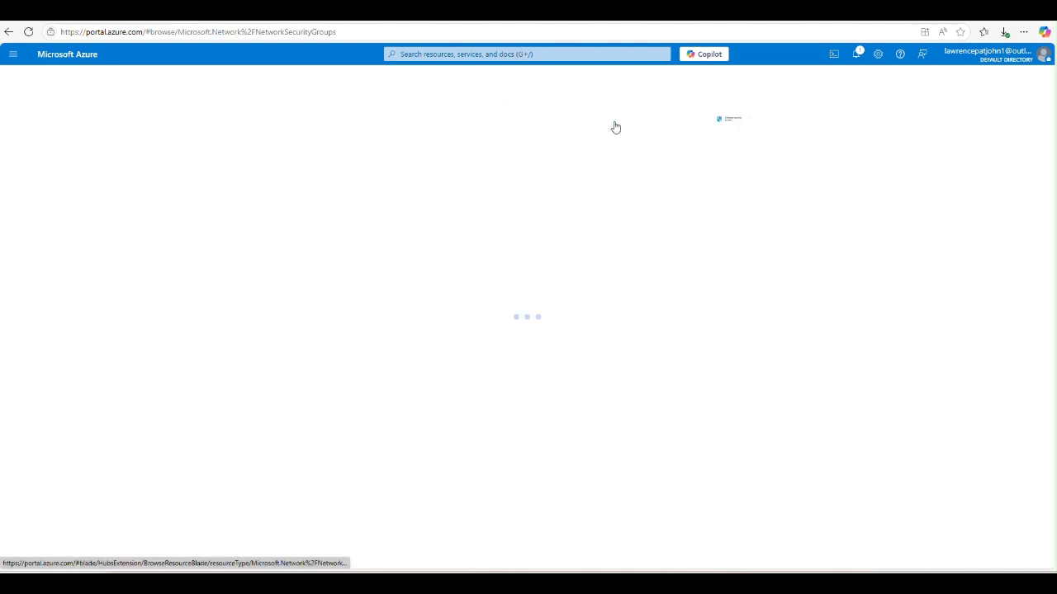
{"action": "key", "text": "Down"}
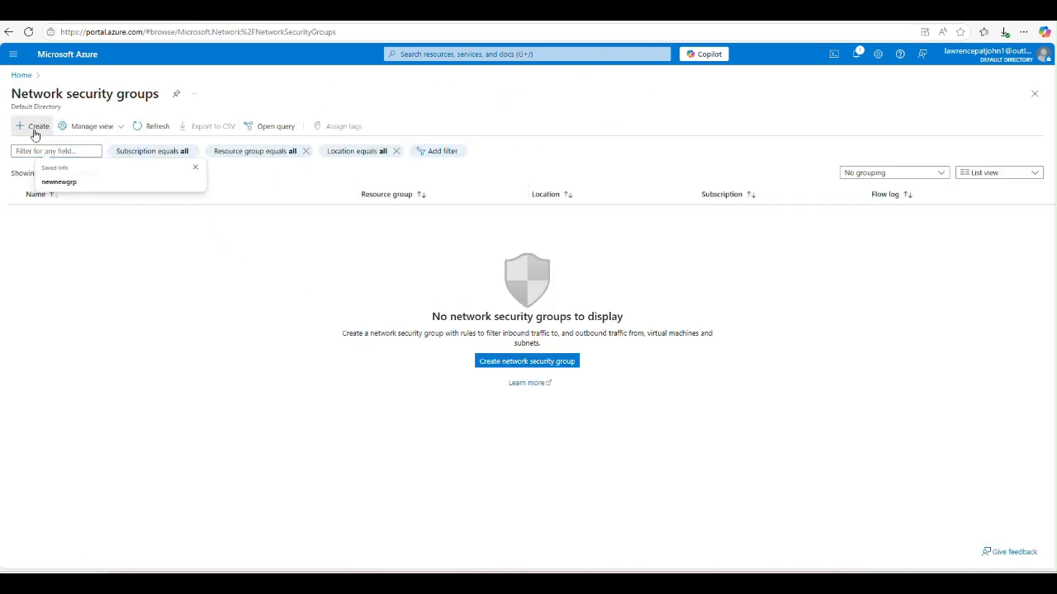
{"action": "left_click", "coordinate": [33, 127]}
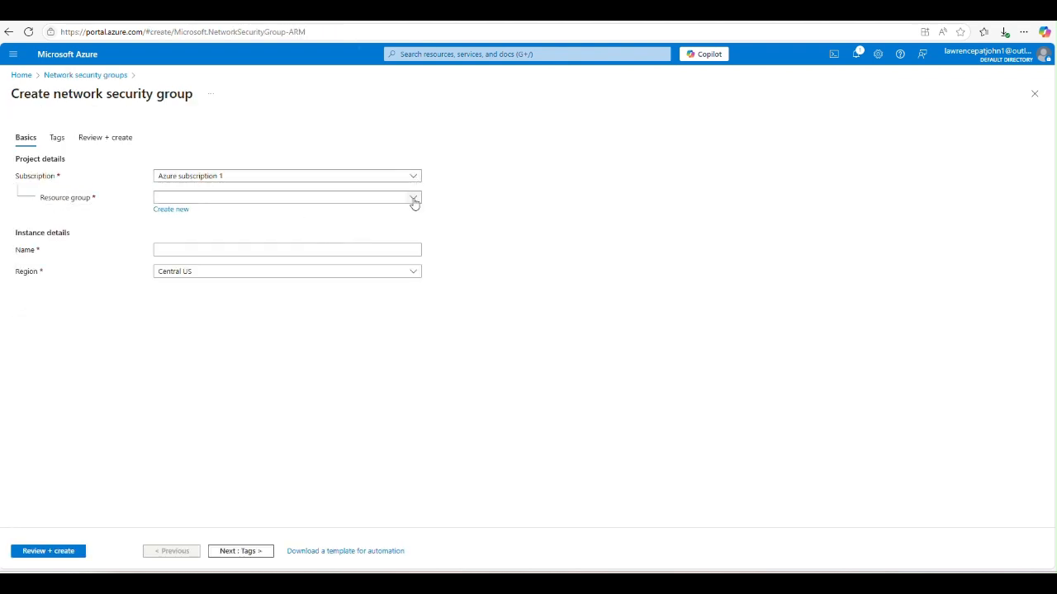
{"action": "left_click", "coordinate": [413, 198]}
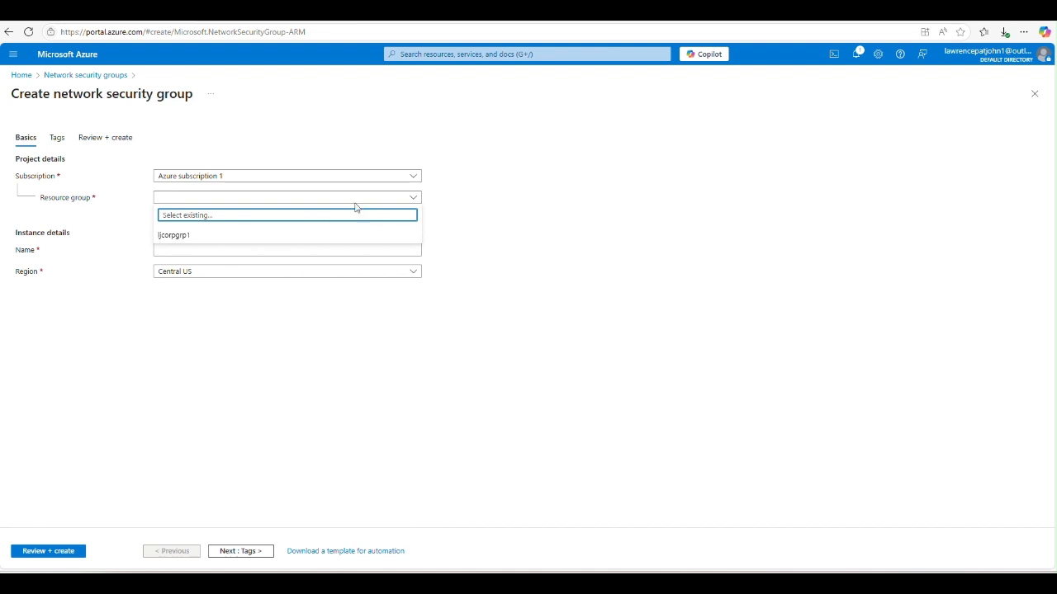
{"action": "left_click", "coordinate": [236, 237]}
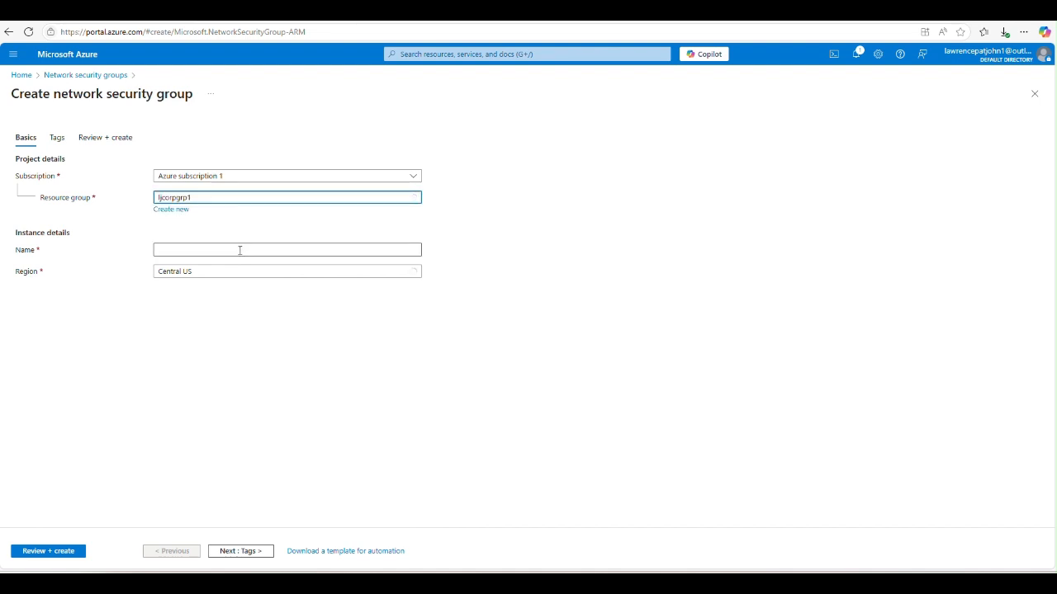
Name the network security group ljcorplinux-nsg and create it without tags
{"action": "left_click", "coordinate": [240, 250]}
{"action": "type", "text": "l"}
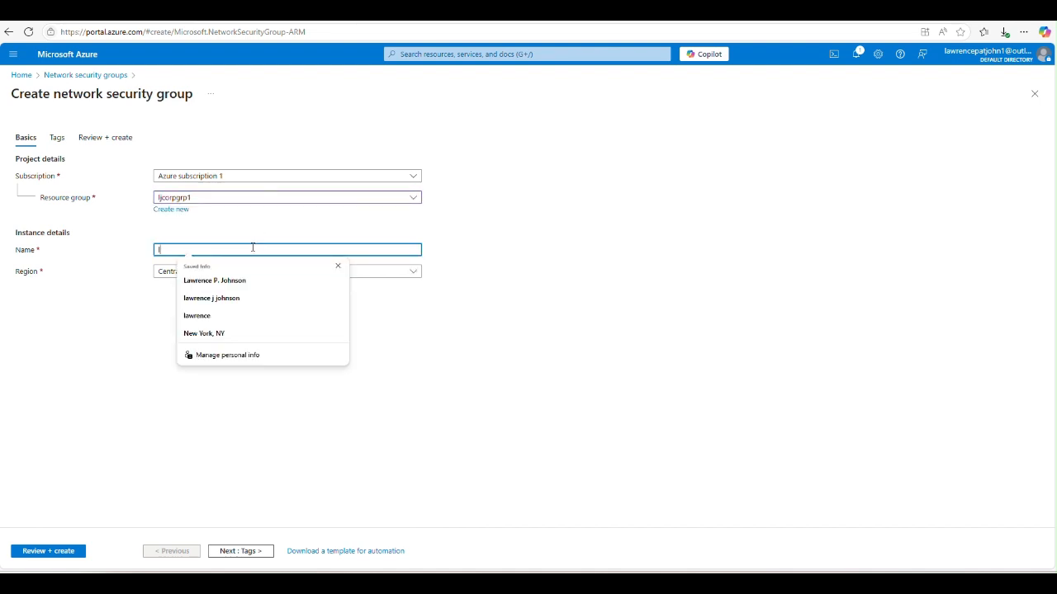
{"action": "type", "text": "jcor"}
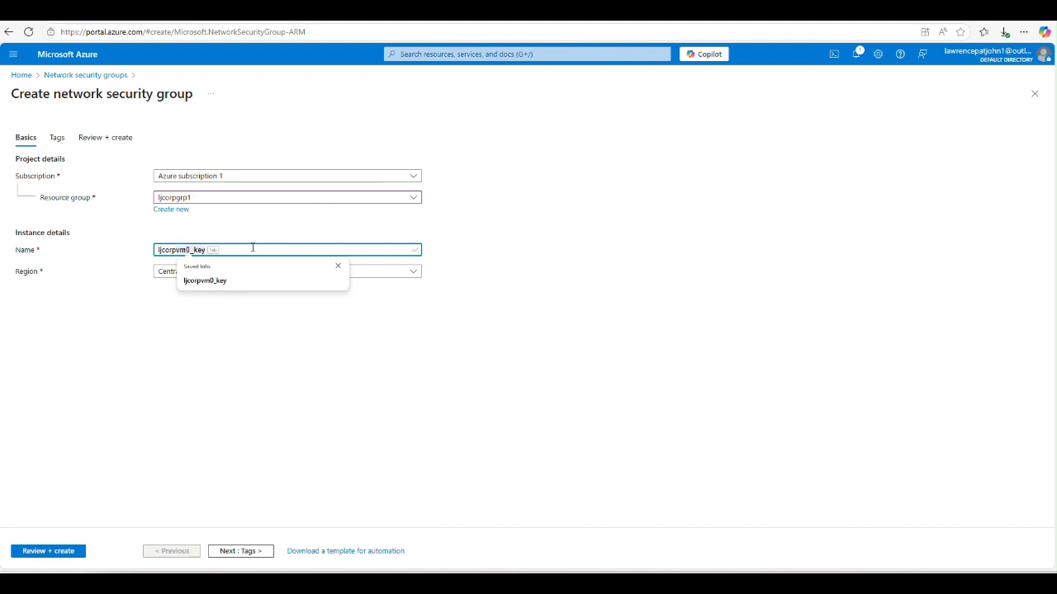
{"action": "type", "text": "plinux-nsg"}
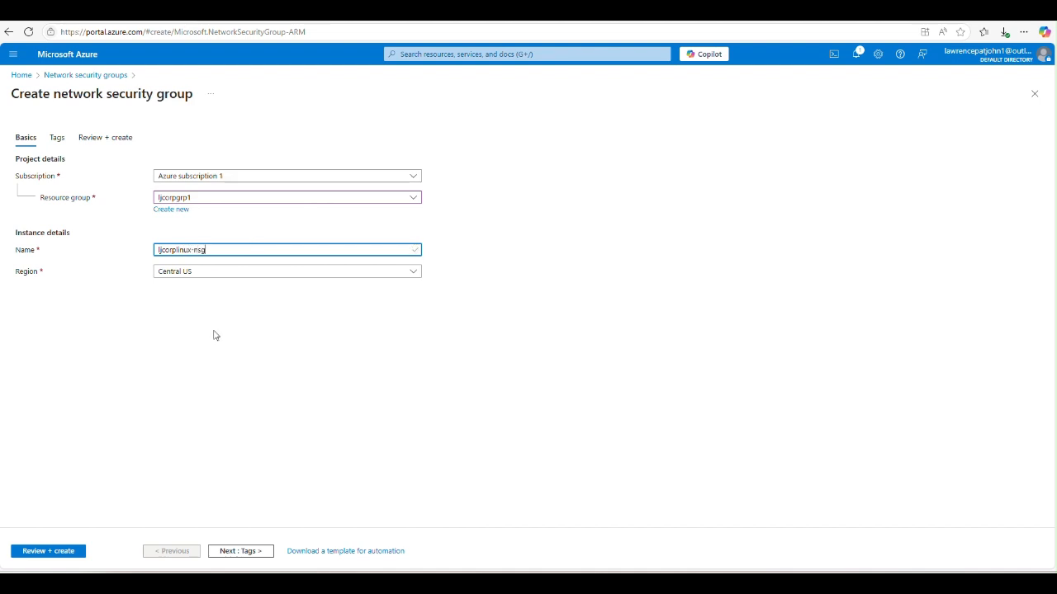
{"action": "left_click", "coordinate": [234, 550]}
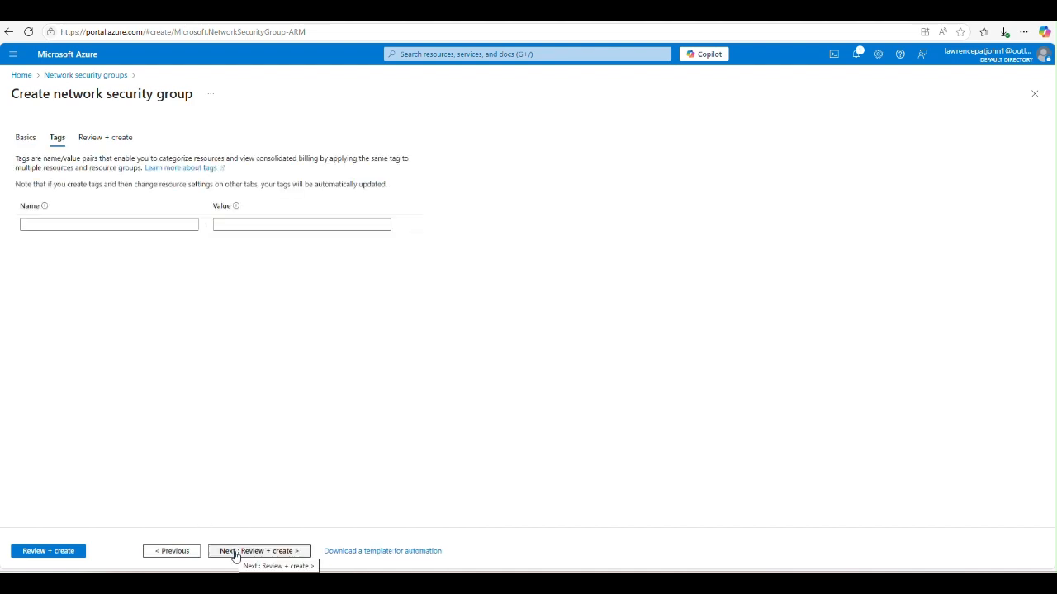
{"action": "left_click", "coordinate": [237, 553]}
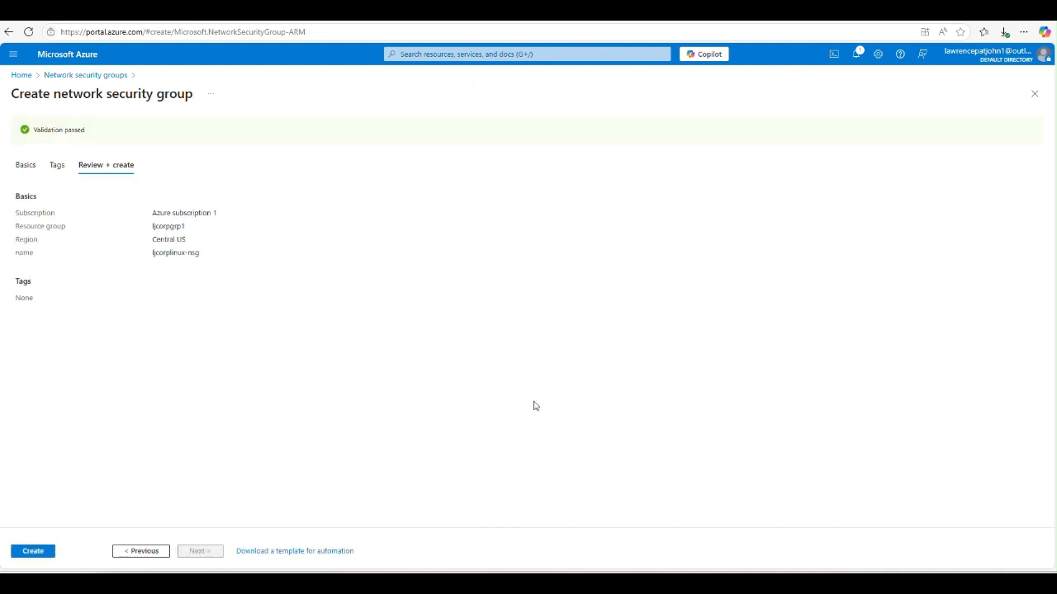
{"action": "left_click", "coordinate": [41, 553]}
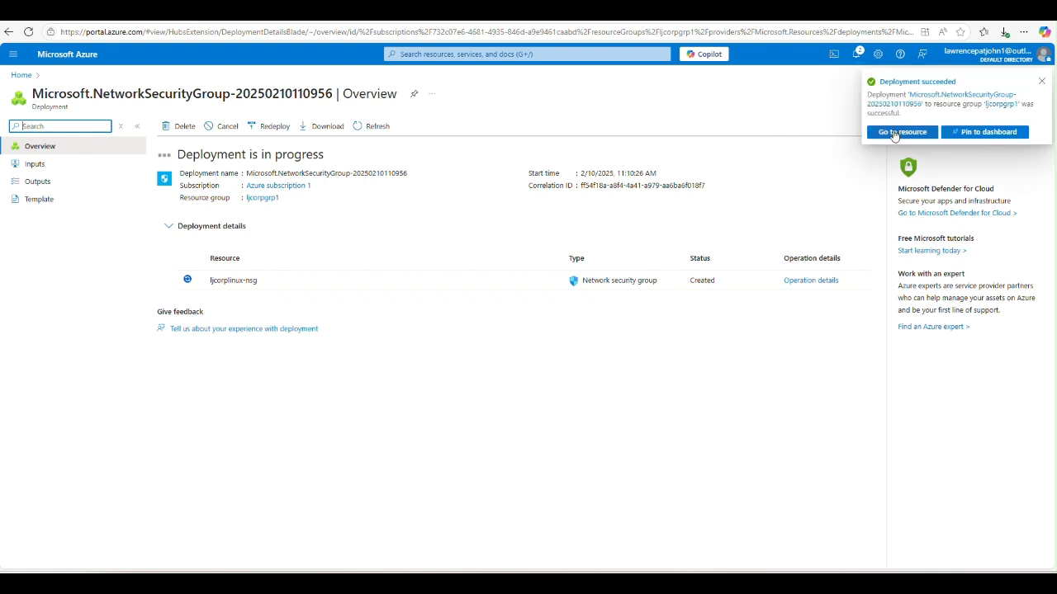
Add an inbound security rule to ljcorplinux-nsg that allows destination port 22, keeping the other default settings
{"action": "left_click", "coordinate": [894, 130]}
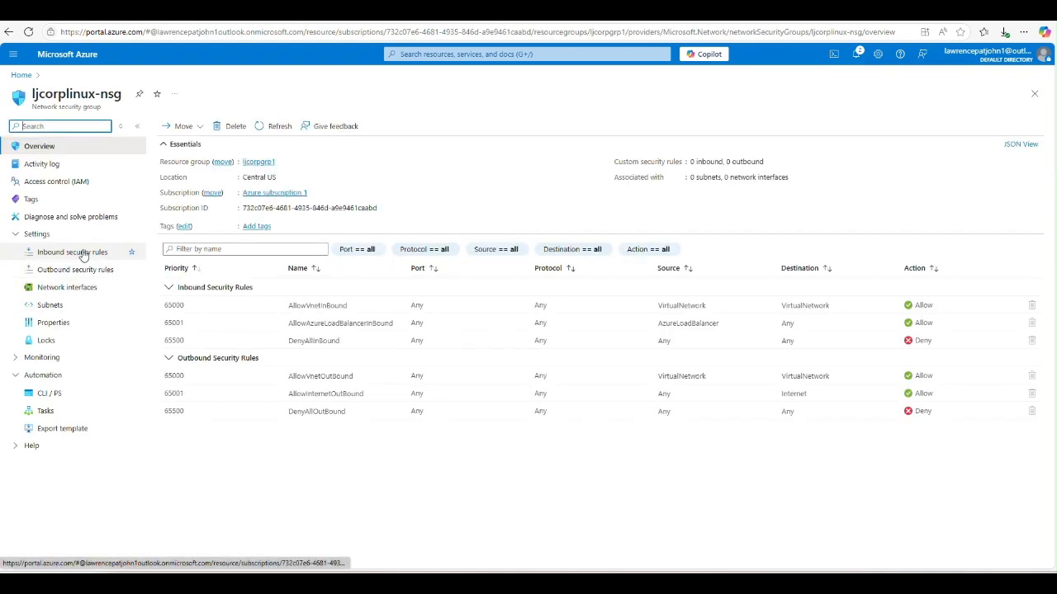
{"action": "left_click", "coordinate": [83, 254]}
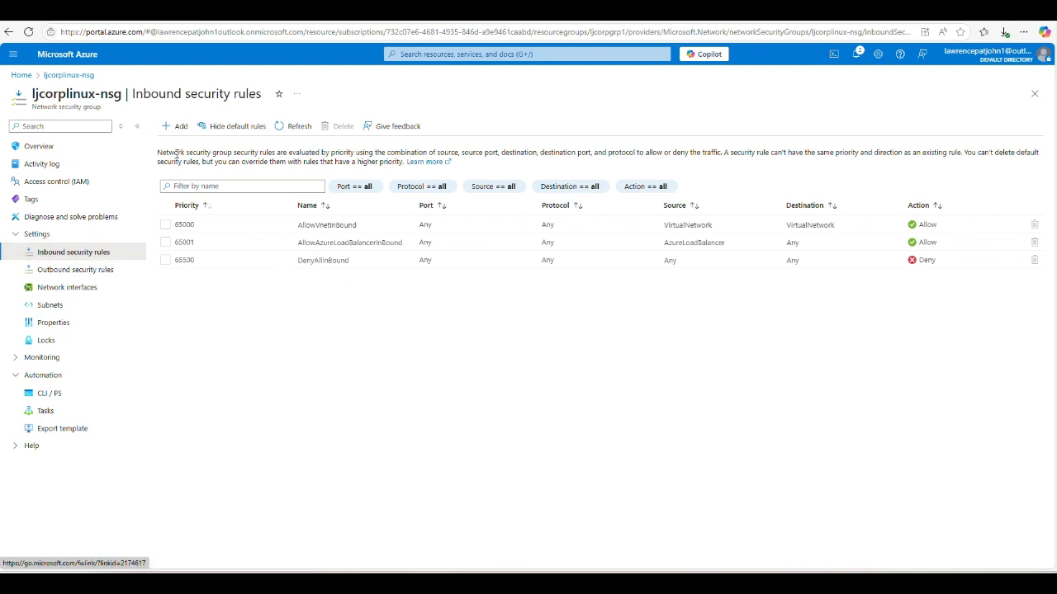
{"action": "left_click", "coordinate": [176, 125]}
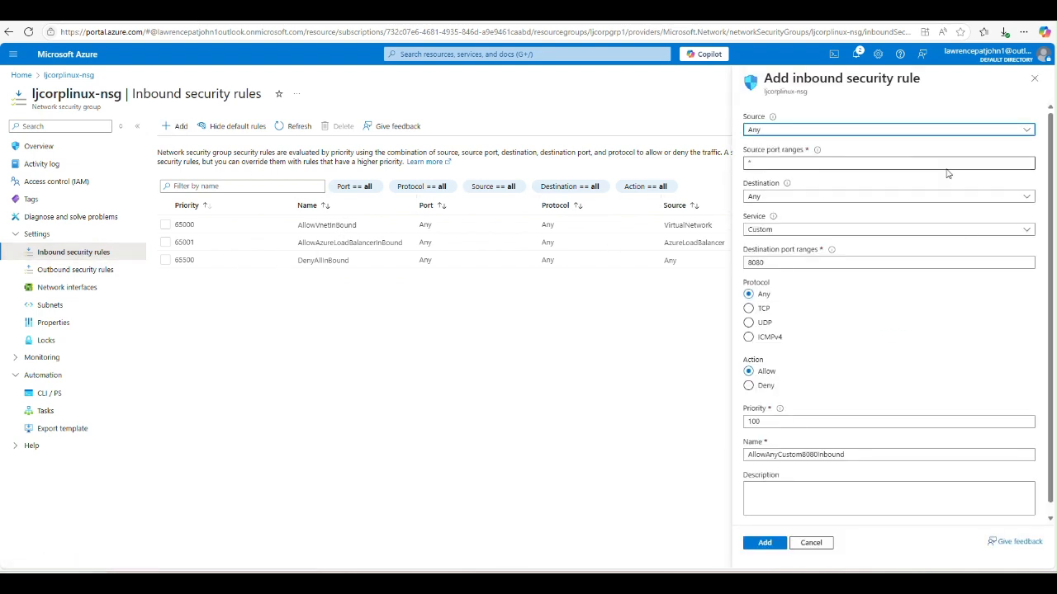
{"action": "double_click", "coordinate": [755, 261]}
{"action": "type", "text": "22"}
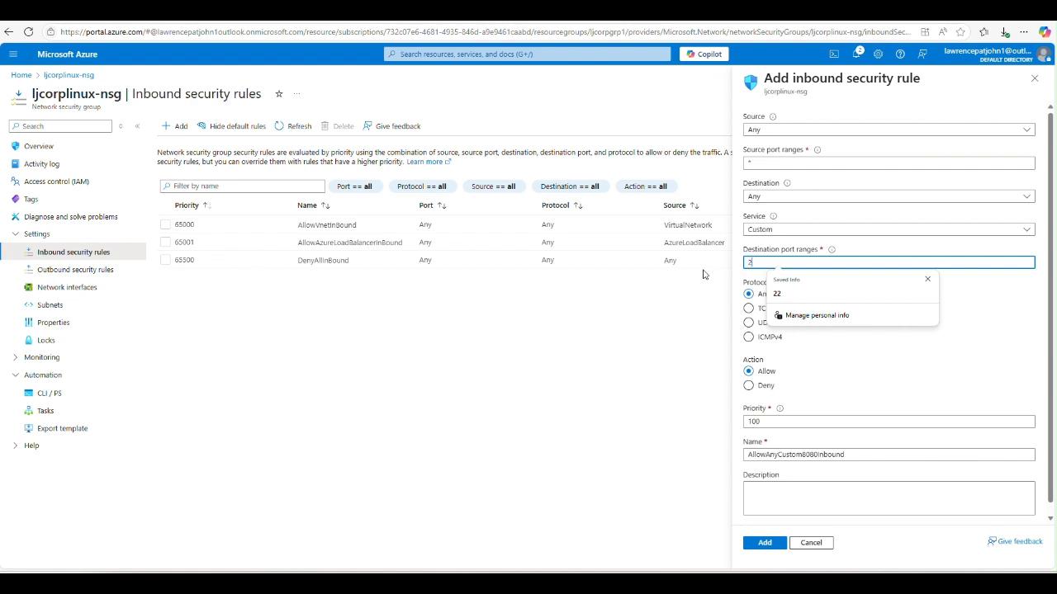
{"action": "left_click", "coordinate": [682, 375]}
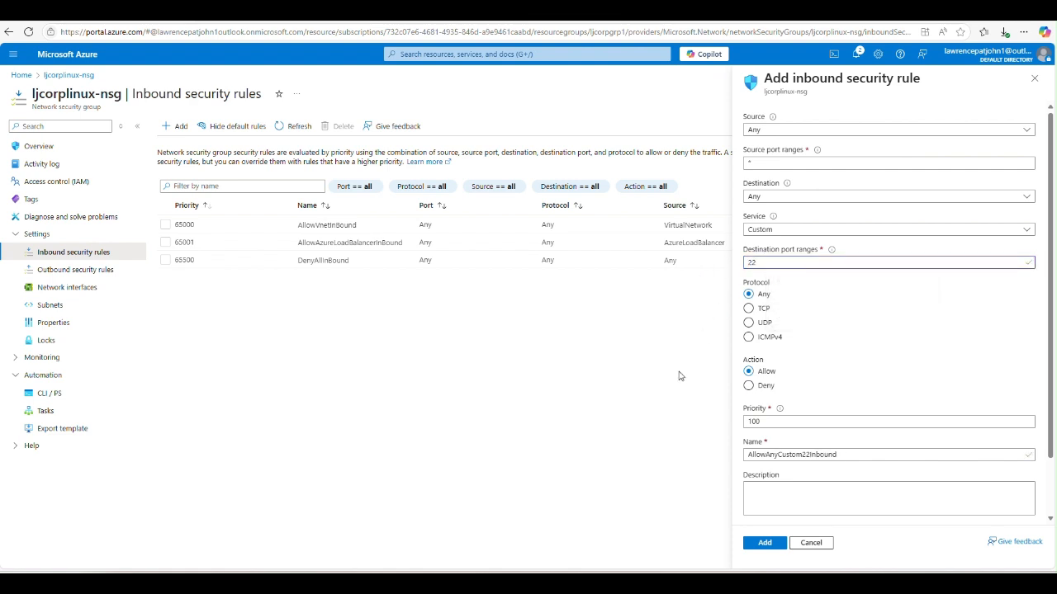
{"action": "left_click", "coordinate": [761, 543]}
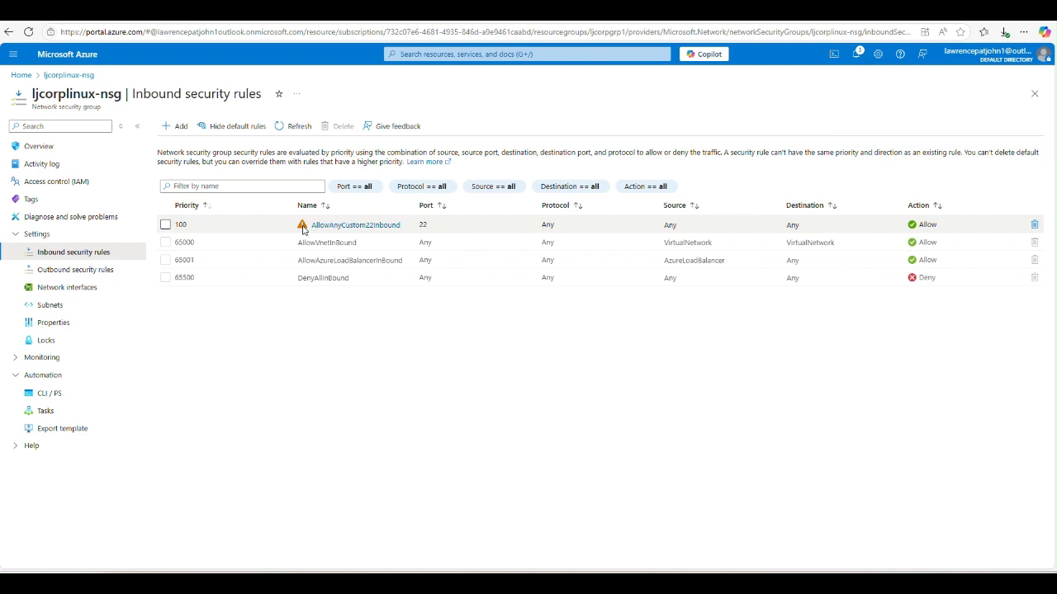
Start creating a virtual network named ljcorpvnet-1, accepting the preset resource group and region
{"action": "left_click", "coordinate": [21, 75]}
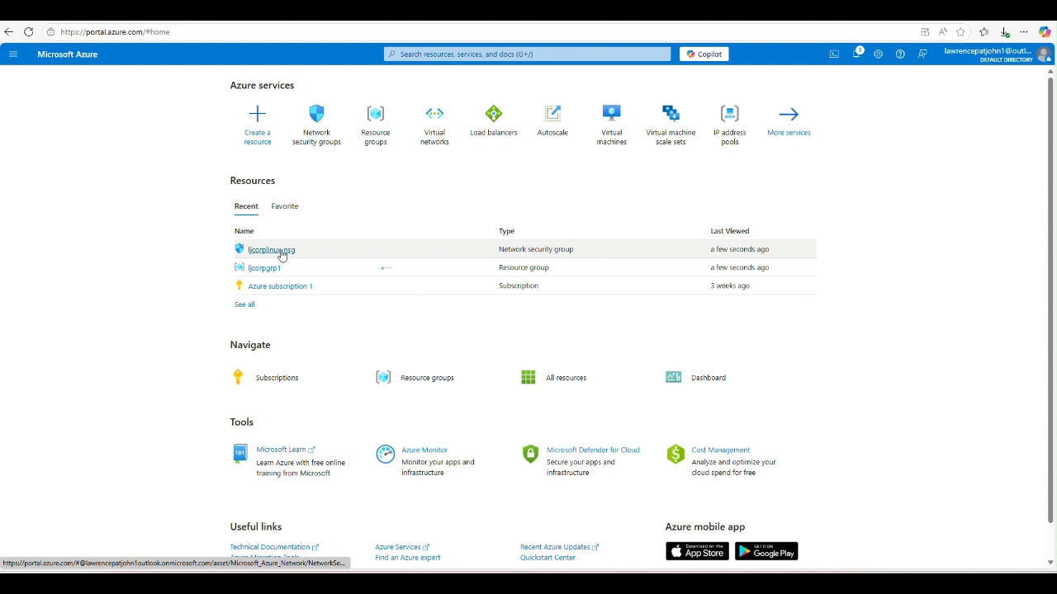
{"action": "left_click", "coordinate": [433, 123]}
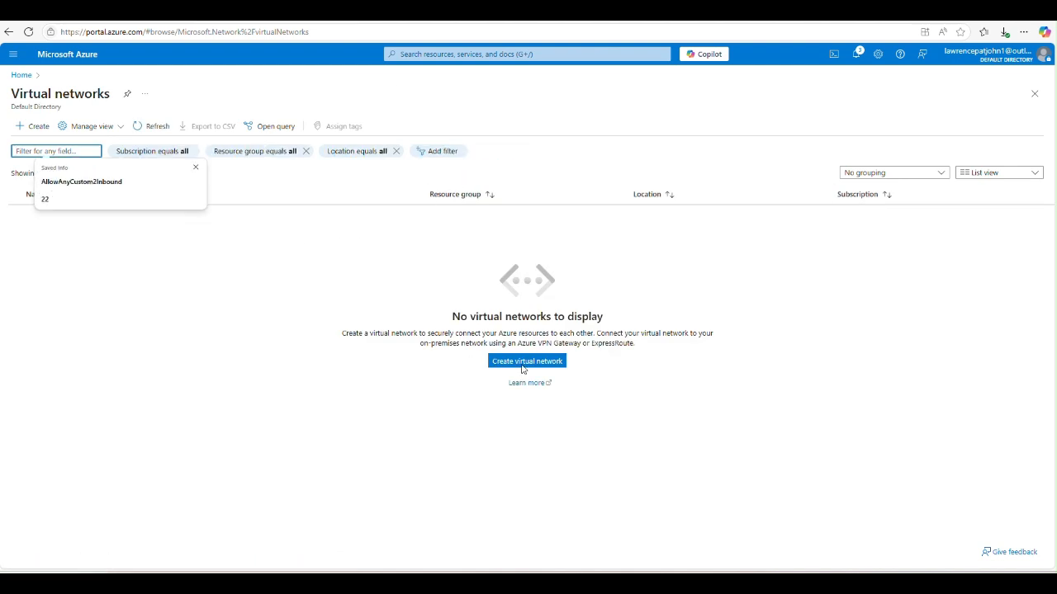
{"action": "left_click", "coordinate": [33, 126]}
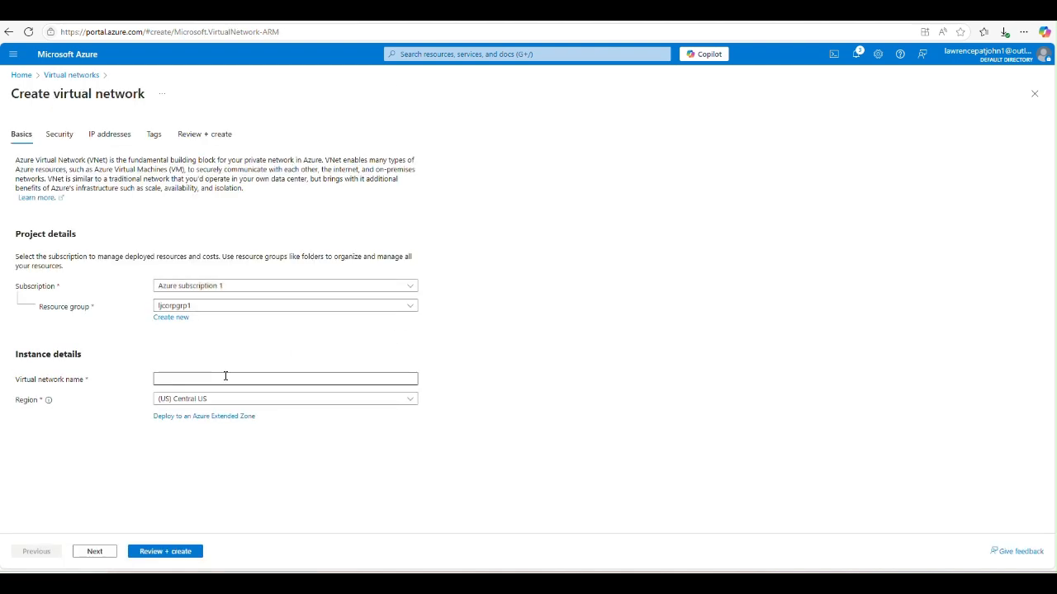
{"action": "left_click", "coordinate": [226, 376]}
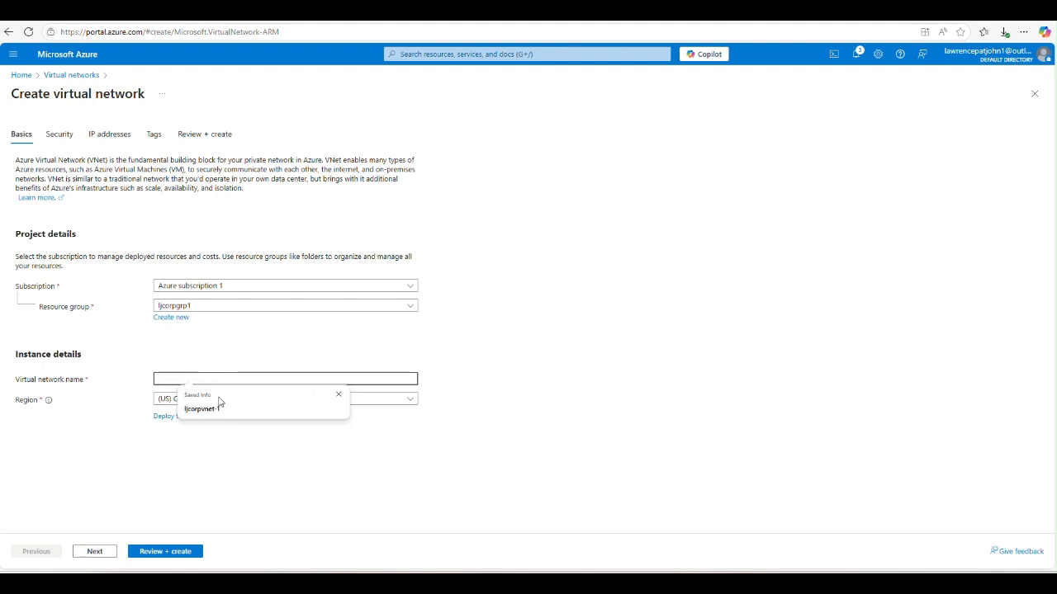
{"action": "left_click", "coordinate": [214, 410]}
{"action": "left_click", "coordinate": [99, 554]}
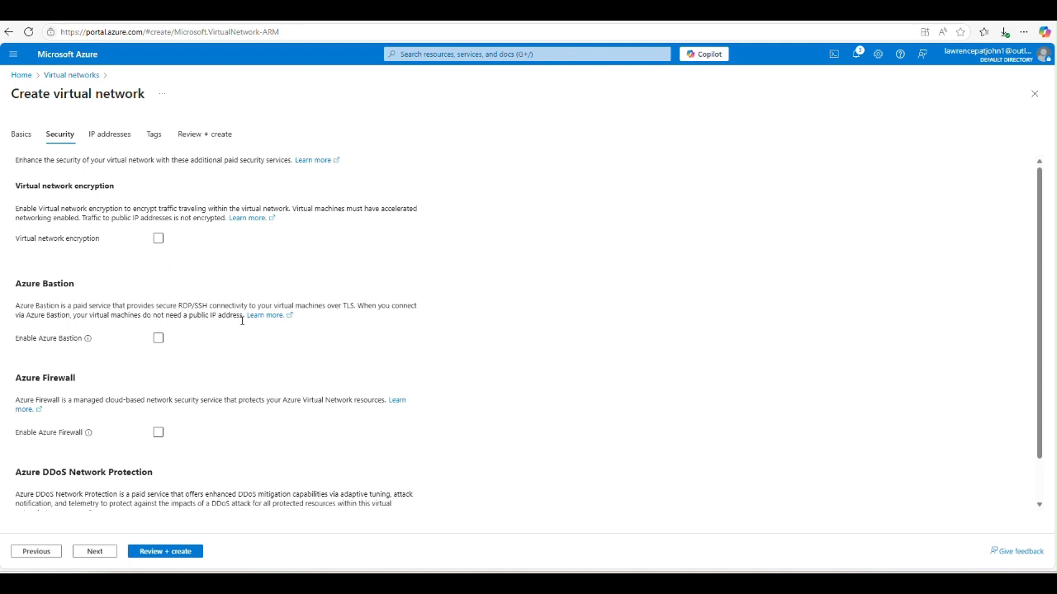
Leave the security services off, add a second /24 subnet starting at 10.0.1.0 with default settings, and proceed to the virtual network's final review
{"action": "scroll", "coordinate": [242, 322], "scroll_direction": "down", "scroll_amount": 2}
{"action": "scroll", "coordinate": [139, 459], "scroll_direction": "up", "scroll_amount": 2}
{"action": "left_click", "coordinate": [96, 554]}
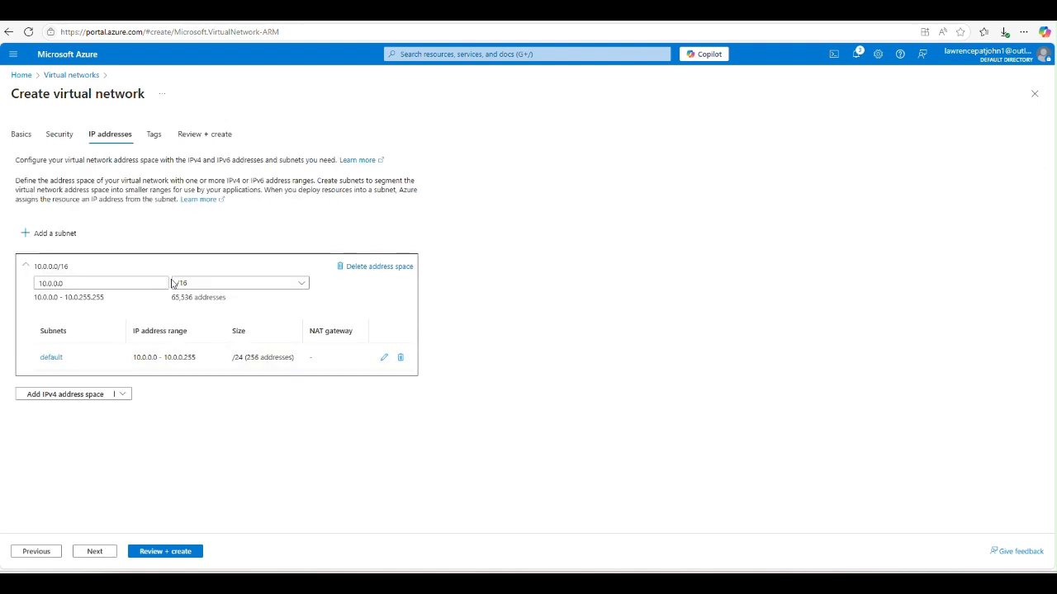
{"action": "left_click", "coordinate": [60, 237]}
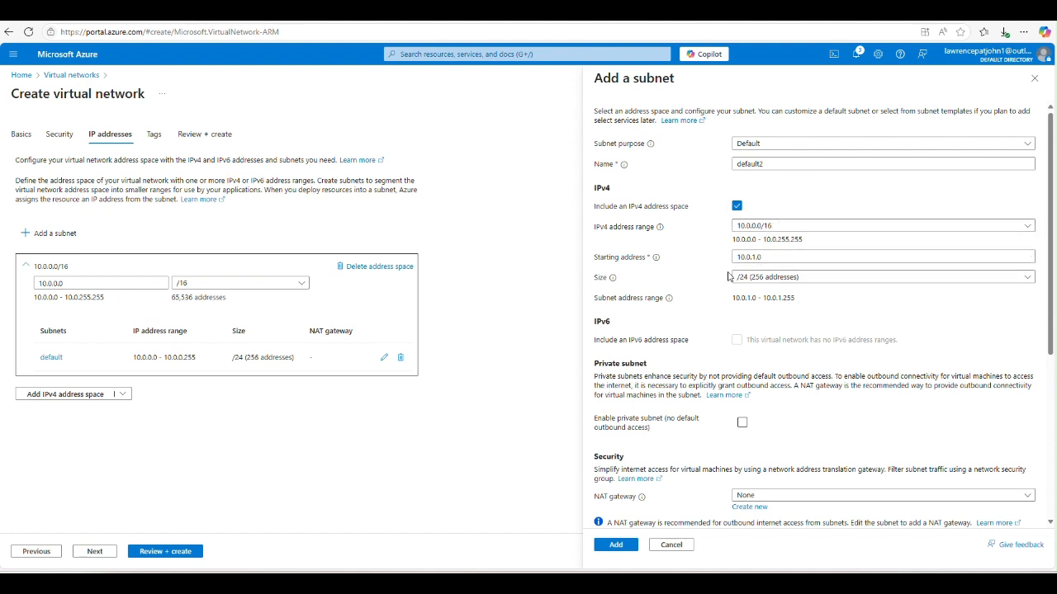
{"action": "left_click", "coordinate": [615, 546]}
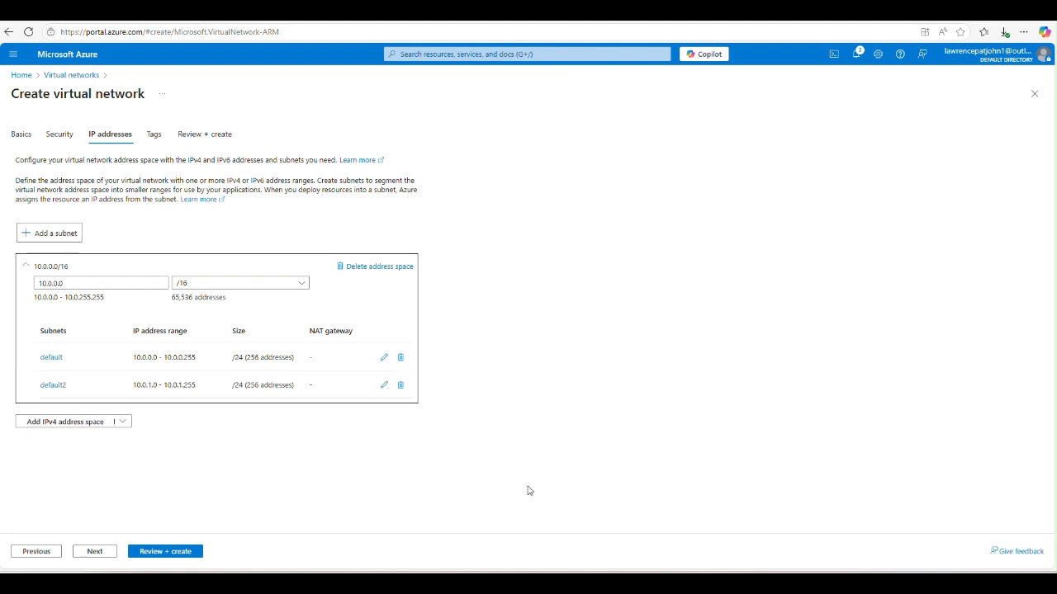
{"action": "left_click", "coordinate": [94, 551]}
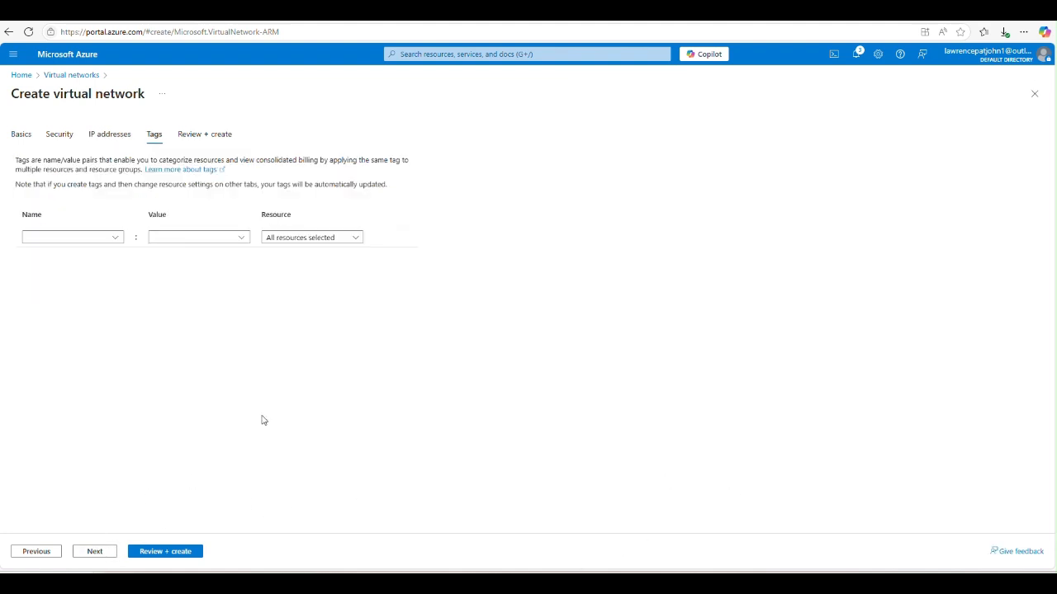
{"action": "left_click", "coordinate": [104, 553]}
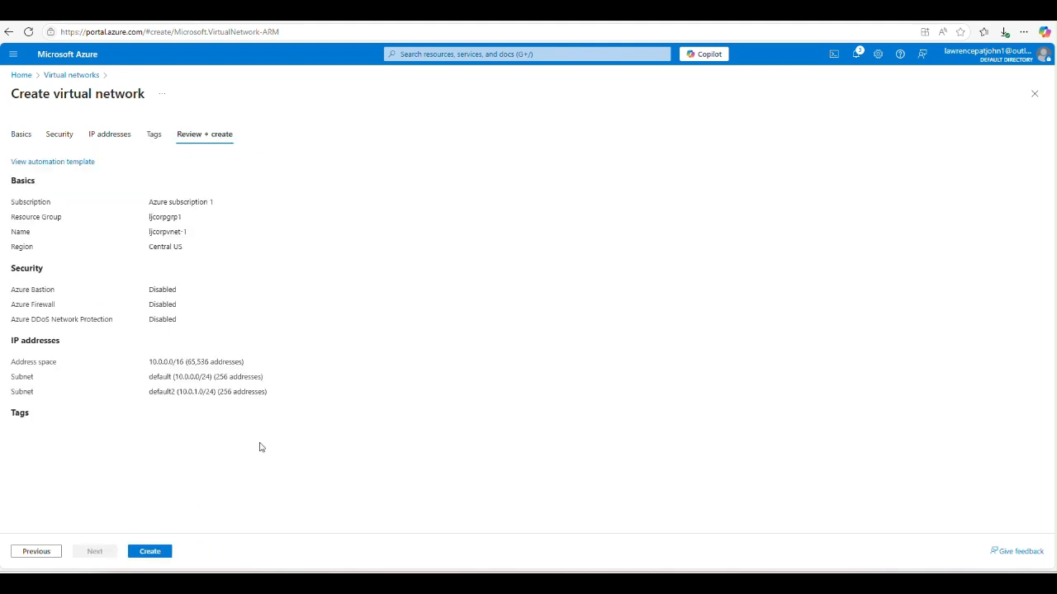
Create the virtual network ljcorpvnet-1 and review its address space, connected devices and subnets
{"action": "left_click", "coordinate": [150, 552]}
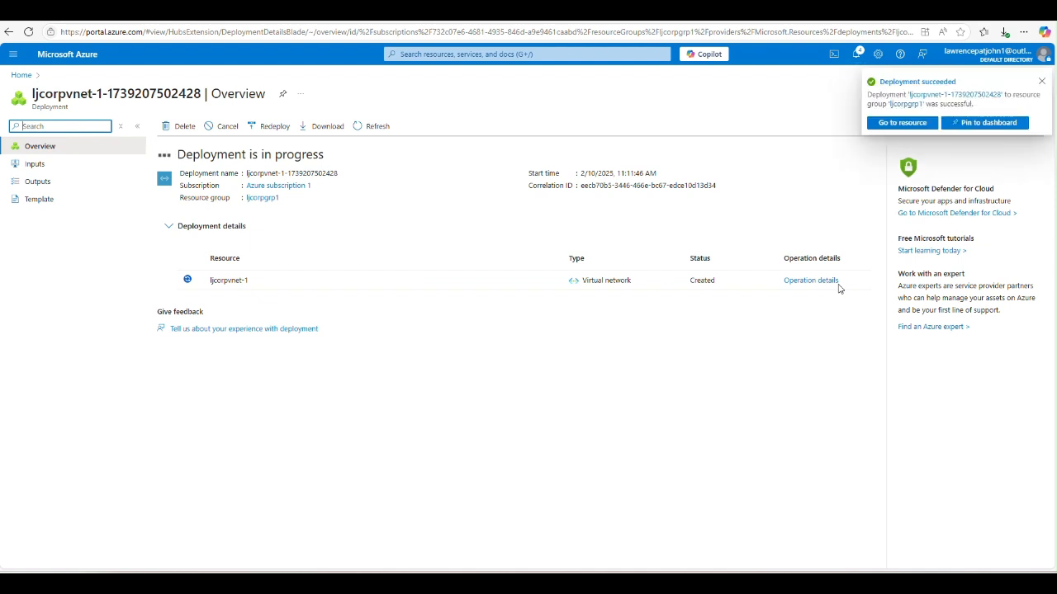
{"action": "left_click", "coordinate": [211, 279]}
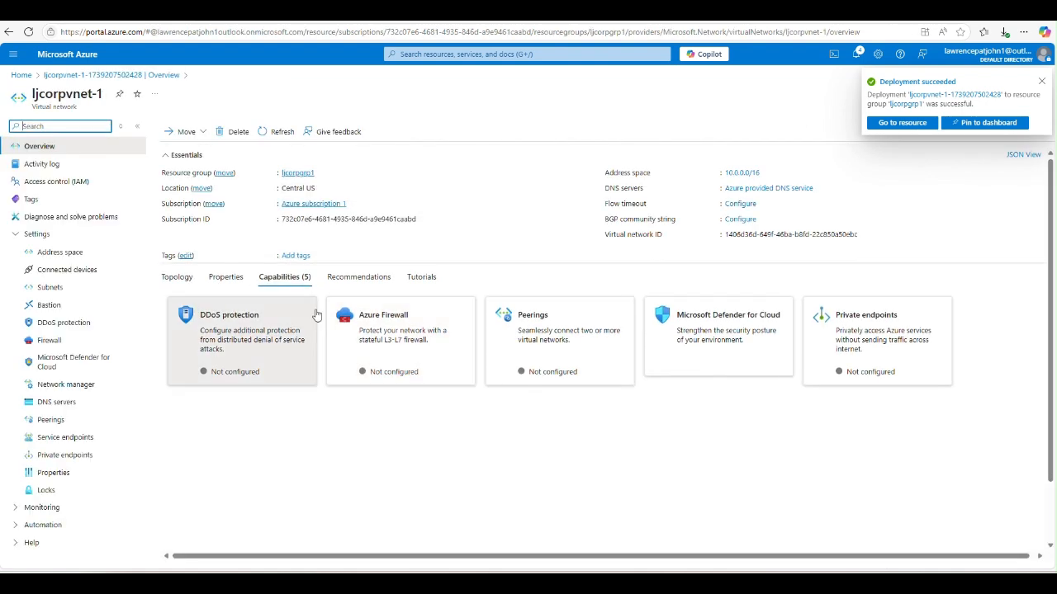
{"action": "left_click", "coordinate": [66, 252]}
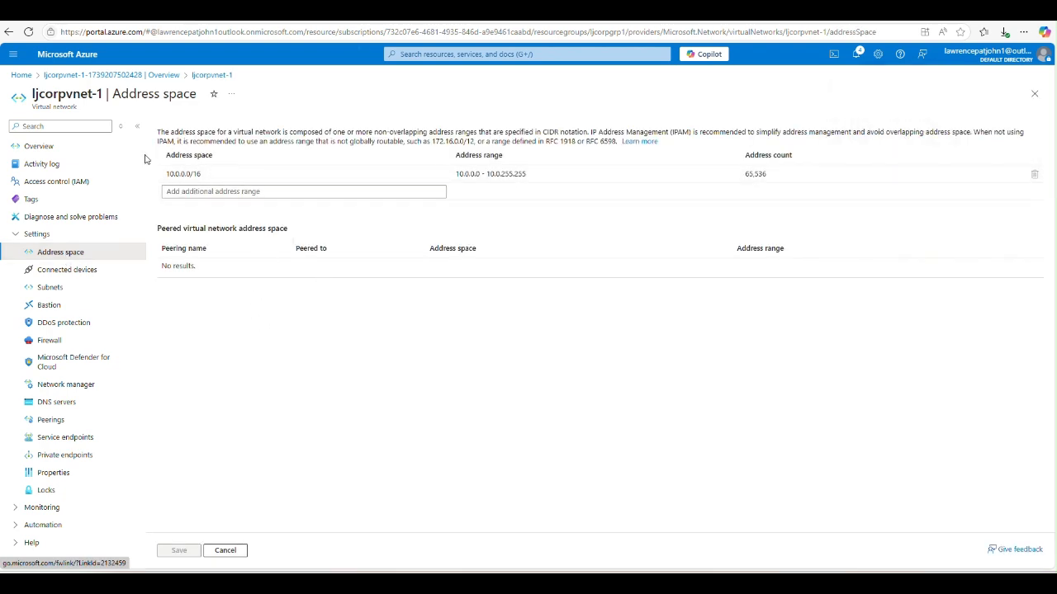
{"action": "left_click", "coordinate": [69, 272]}
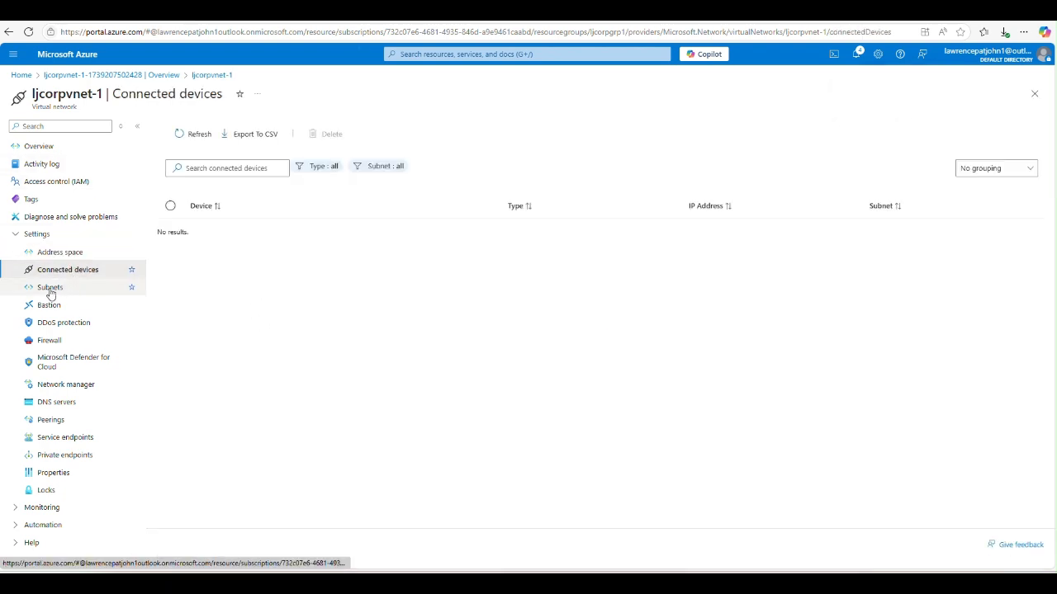
{"action": "left_click", "coordinate": [50, 290]}
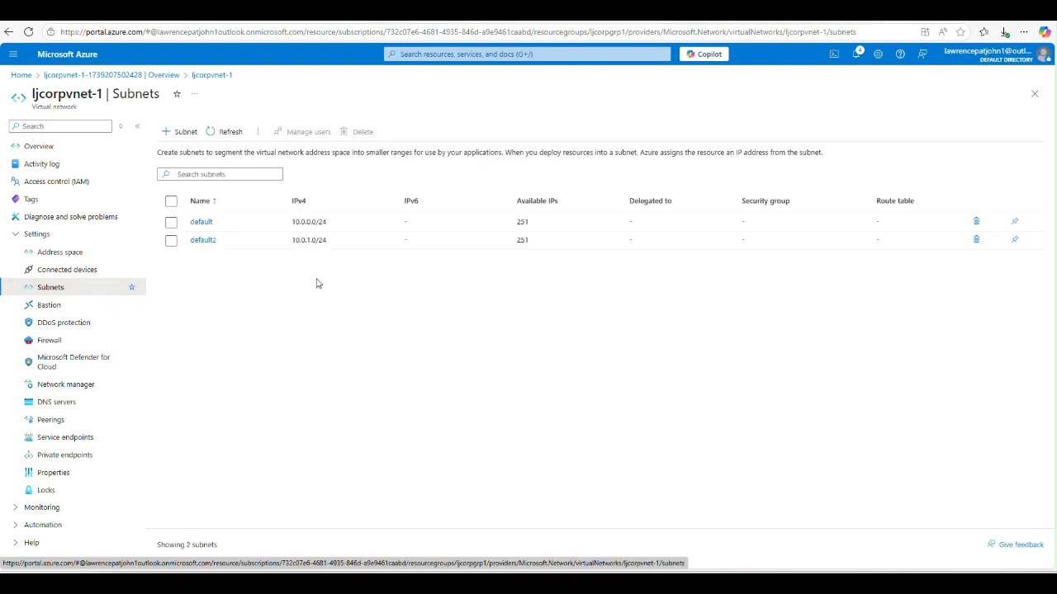
Start creating an Azure virtual machine in resource group ljcorpgrp1 and name it ljcorpvm11
{"action": "left_click", "coordinate": [21, 75]}
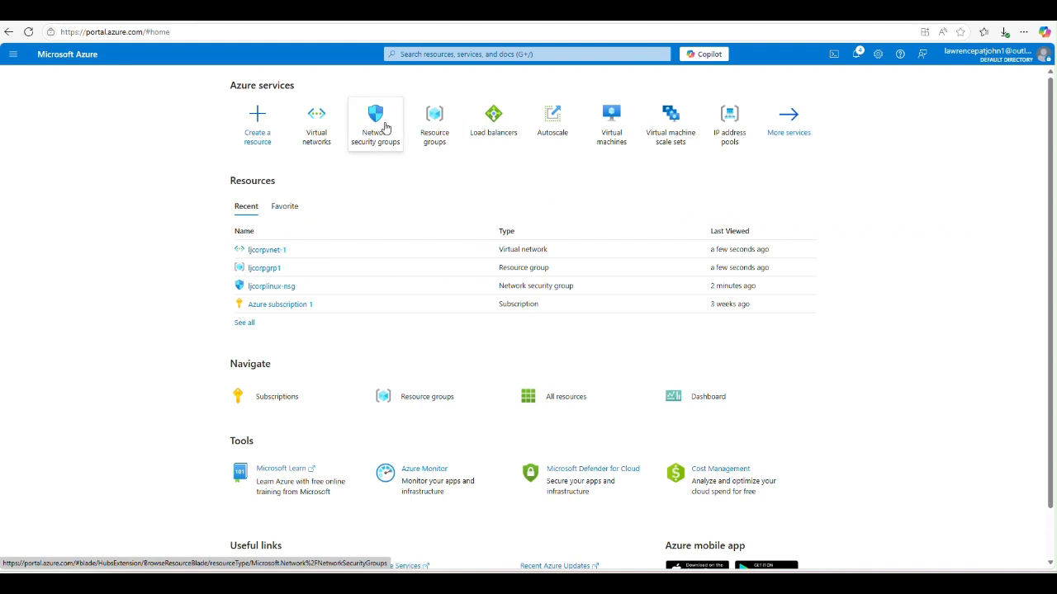
{"action": "left_click", "coordinate": [625, 124]}
{"action": "left_click", "coordinate": [179, 298]}
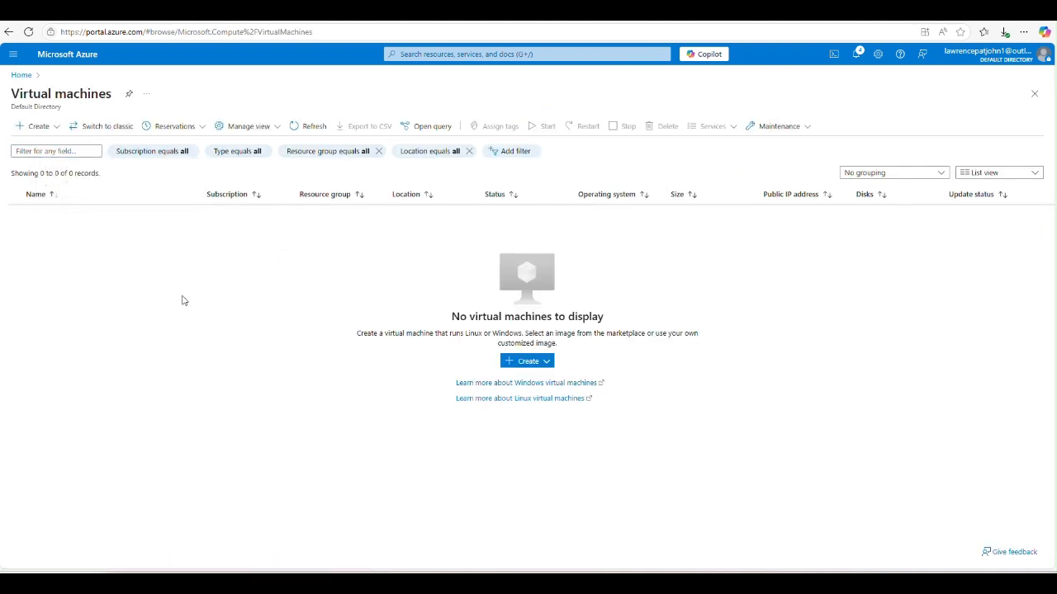
{"action": "left_click", "coordinate": [41, 128]}
{"action": "left_click", "coordinate": [93, 154]}
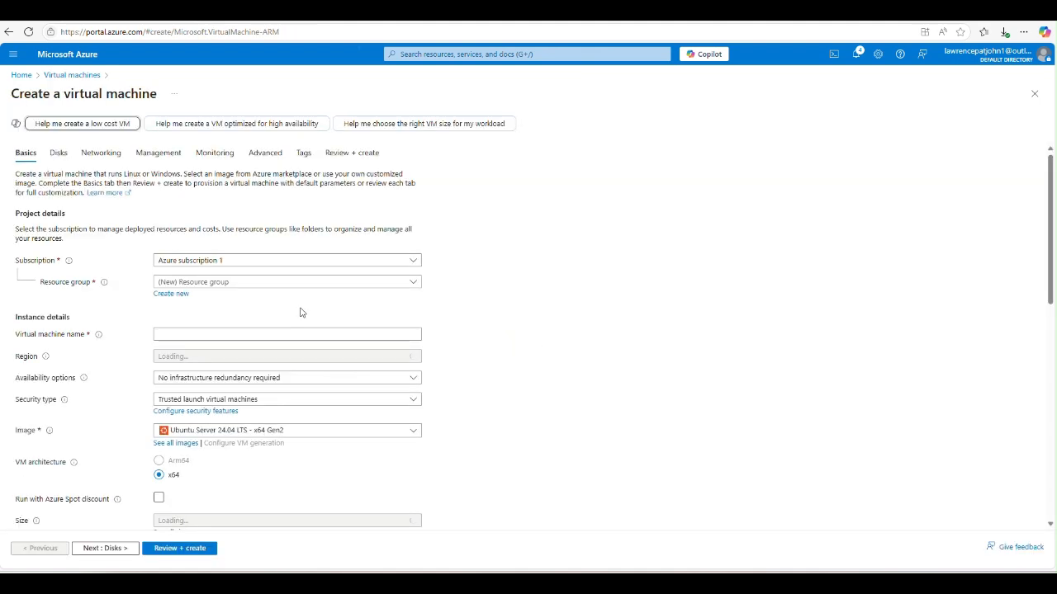
{"action": "left_click", "coordinate": [407, 284]}
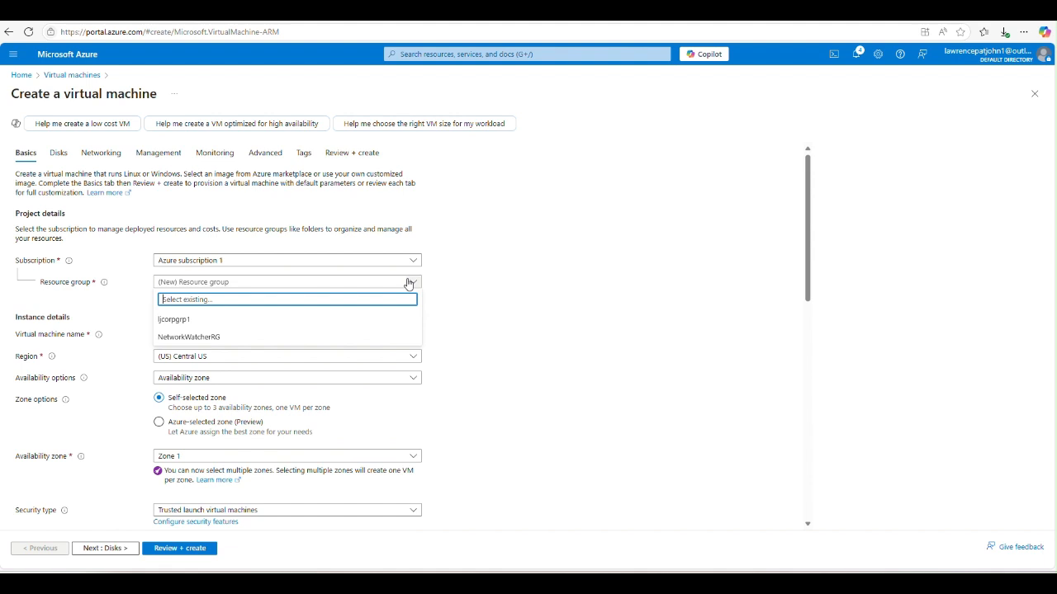
{"action": "left_click", "coordinate": [229, 319]}
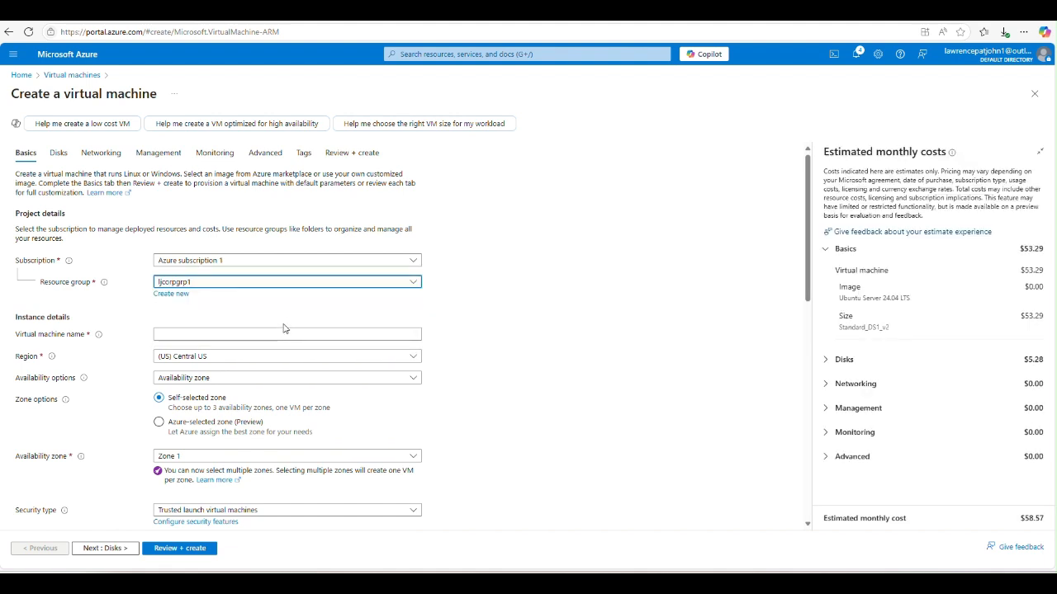
{"action": "left_click", "coordinate": [283, 333]}
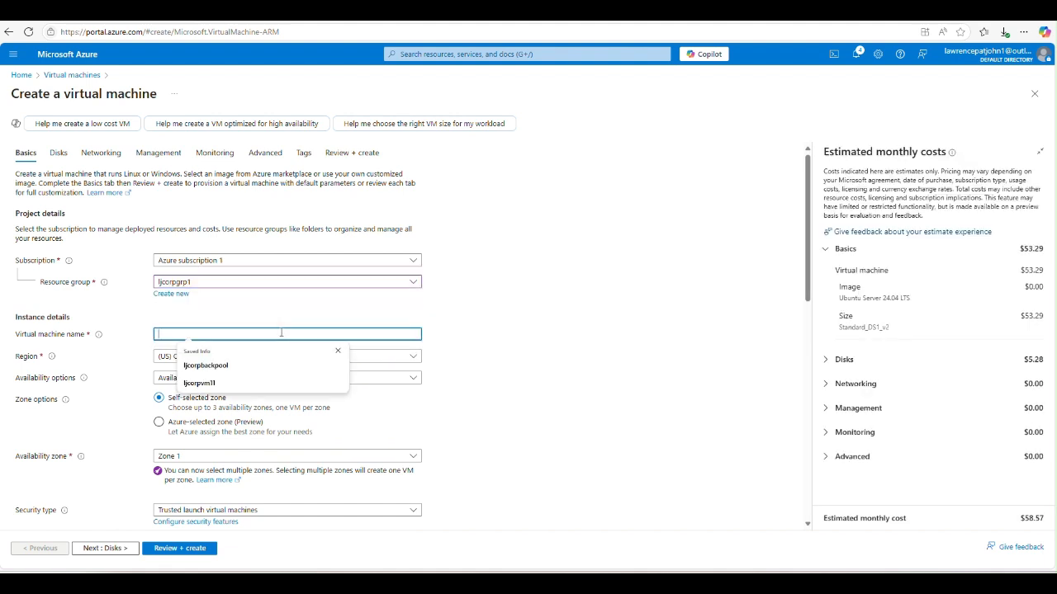
{"action": "left_click", "coordinate": [252, 381]}
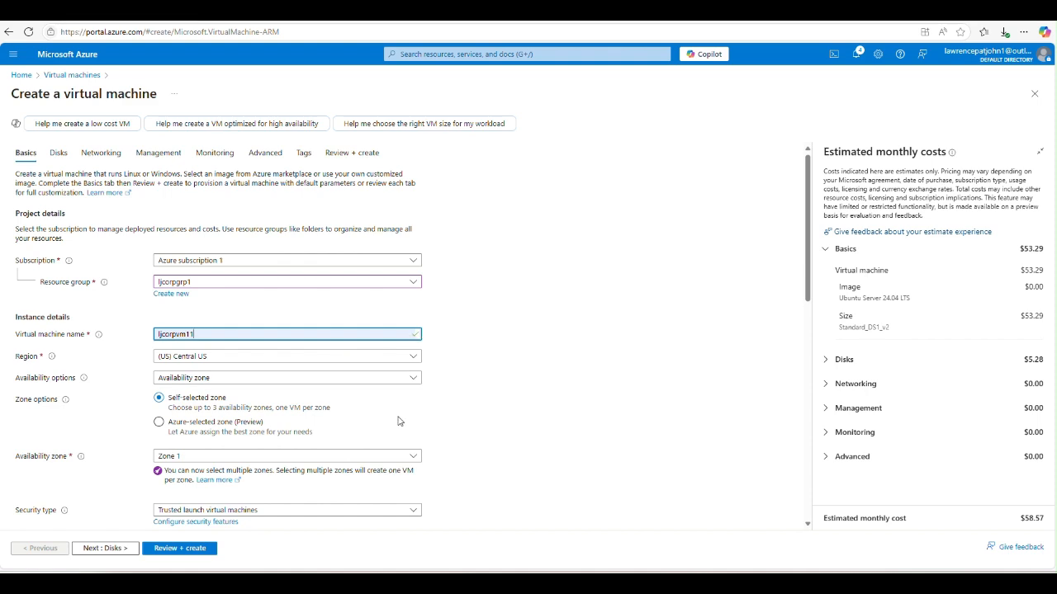
Set the virtual machine's security type to Standard, keeping the preset region, availability zone and Ubuntu Server 24.04 LTS image
{"action": "scroll", "coordinate": [351, 419], "scroll_direction": "down", "scroll_amount": 3}
{"action": "scroll", "coordinate": [353, 413], "scroll_direction": "up", "scroll_amount": 2}
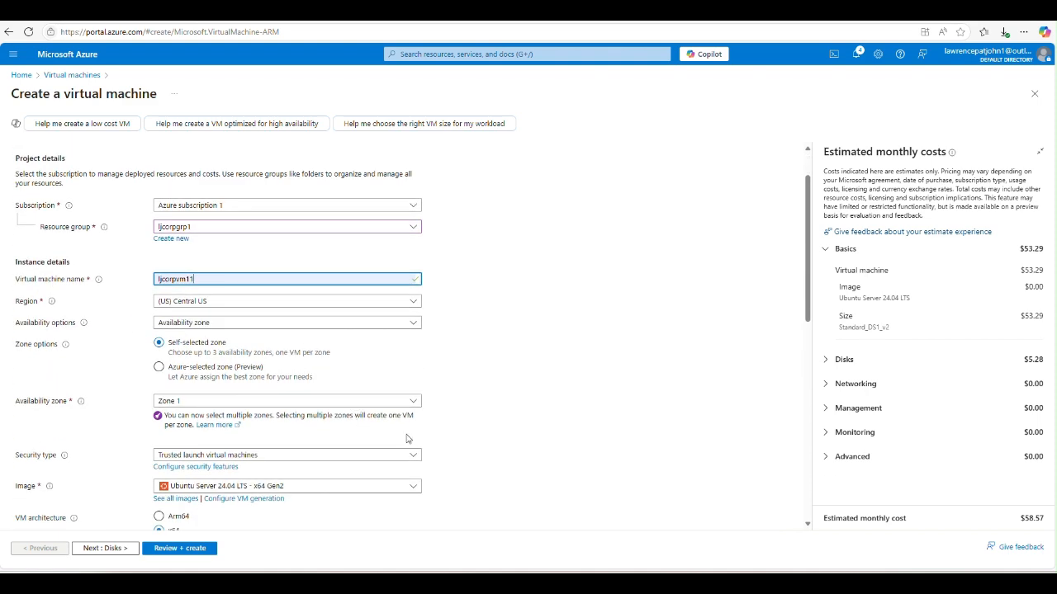
{"action": "left_click", "coordinate": [414, 455]}
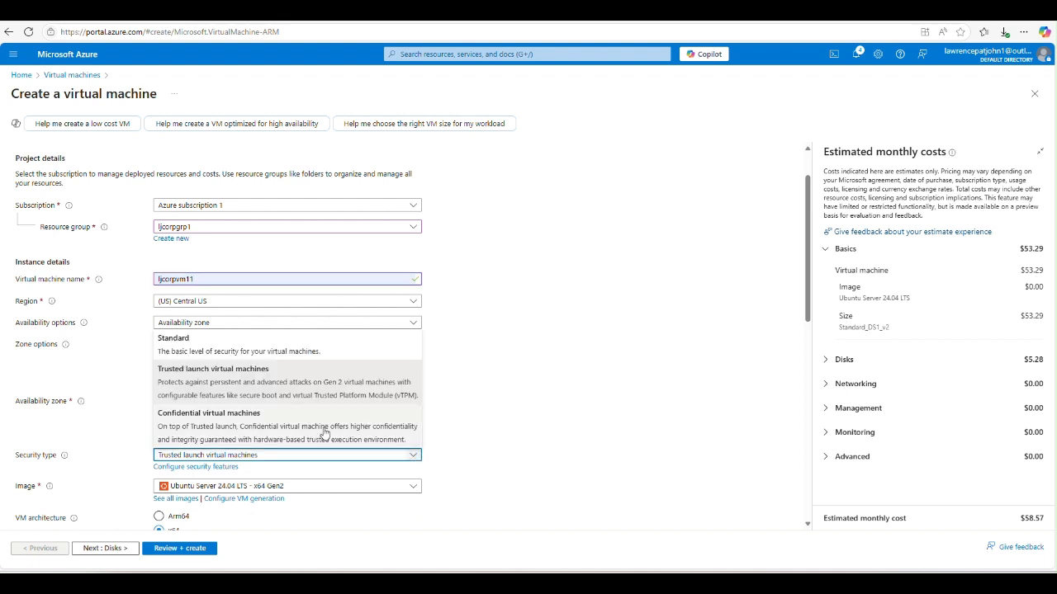
{"action": "left_click", "coordinate": [237, 344]}
{"action": "scroll", "coordinate": [526, 405], "scroll_direction": "down", "scroll_amount": 3}
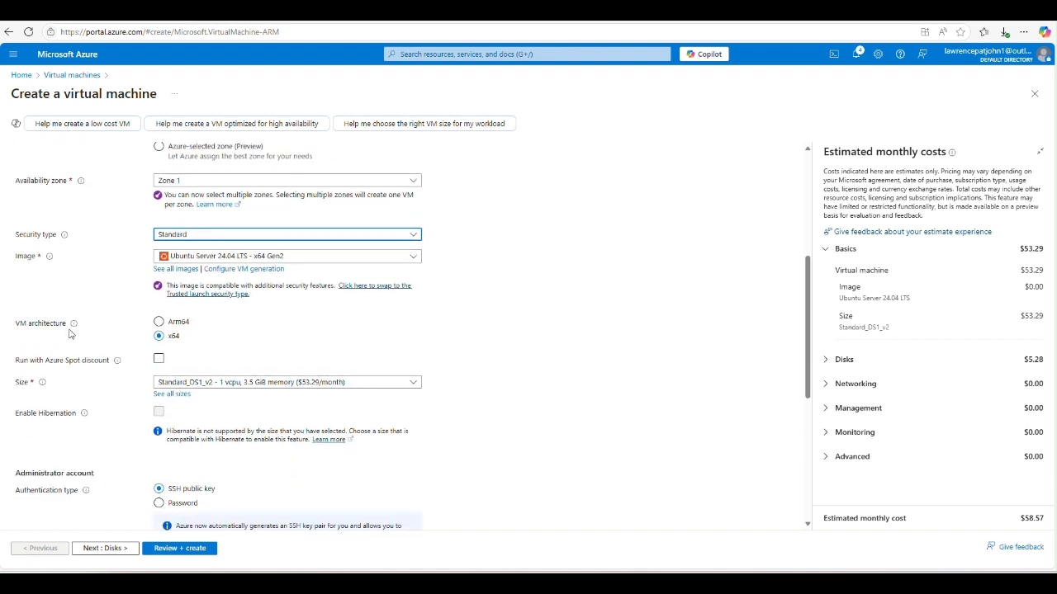
Keep the SSH key authentication defaults, allow inbound HTTP (80) and HTTPS (443) alongside SSH (22), and proceed to the disk settings
{"action": "scroll", "coordinate": [376, 427], "scroll_direction": "down", "scroll_amount": 4}
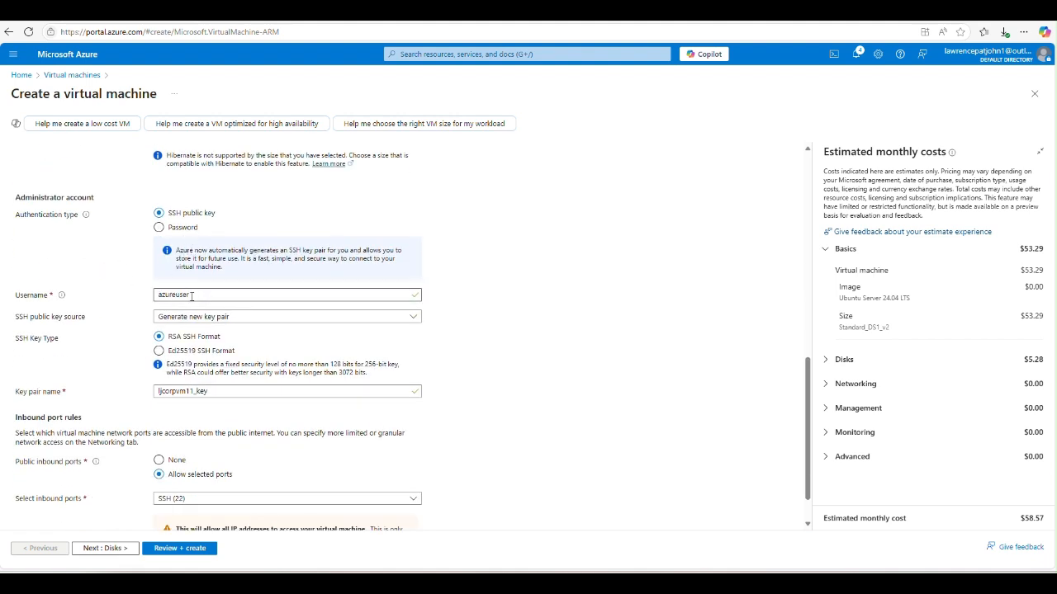
{"action": "scroll", "coordinate": [214, 425], "scroll_direction": "down", "scroll_amount": 1}
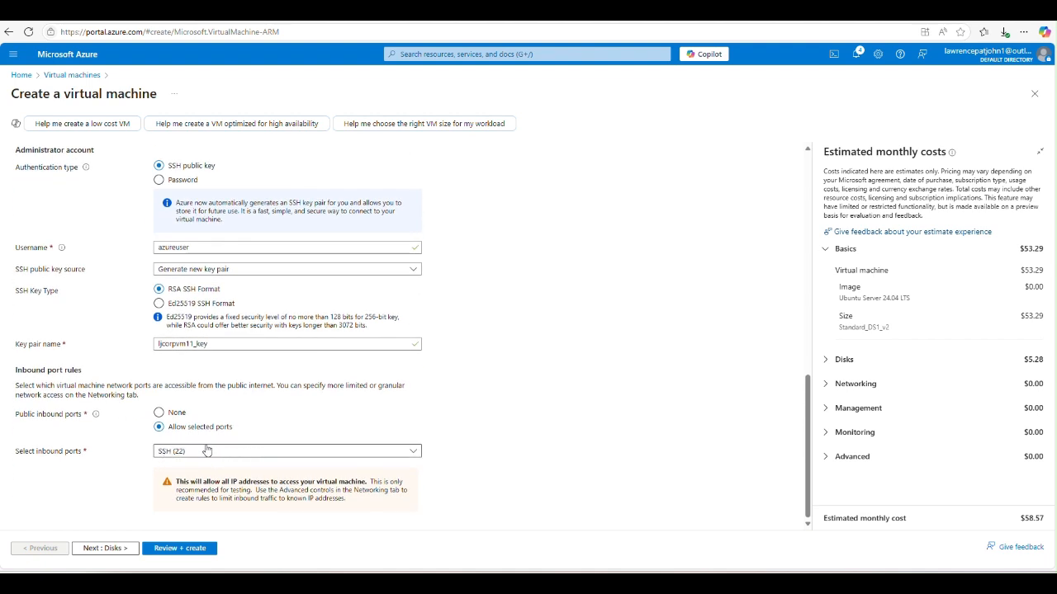
{"action": "left_click", "coordinate": [402, 454]}
{"action": "left_click", "coordinate": [196, 467]}
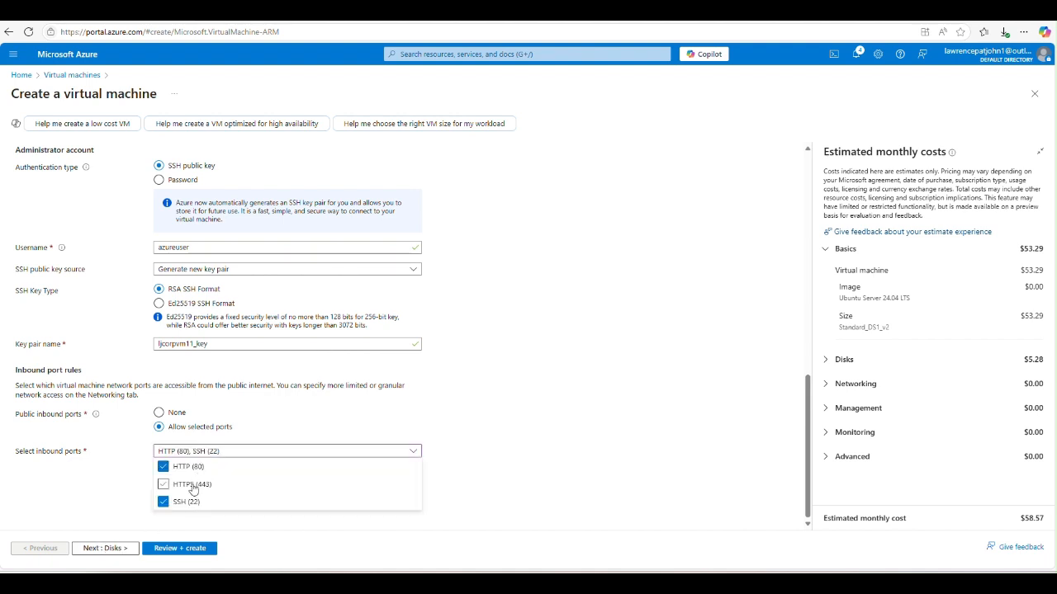
{"action": "left_click", "coordinate": [193, 486]}
{"action": "left_click", "coordinate": [108, 552]}
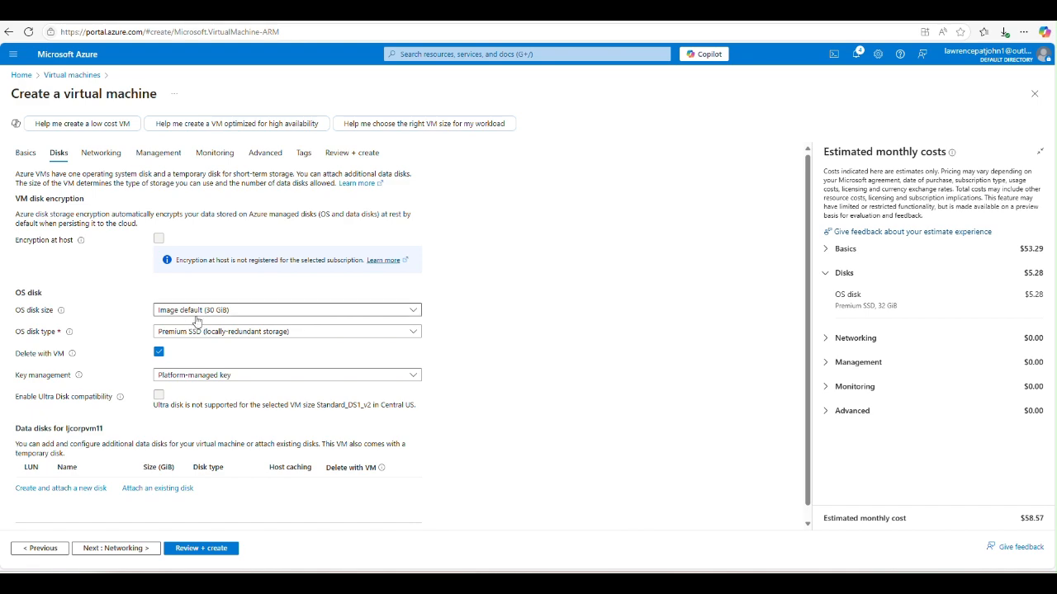
Accept the default disk settings and place the virtual machine in the default (10.0.0.0/24) subnet of ljcorpvnet-1
{"action": "scroll", "coordinate": [190, 339], "scroll_direction": "down", "scroll_amount": 1}
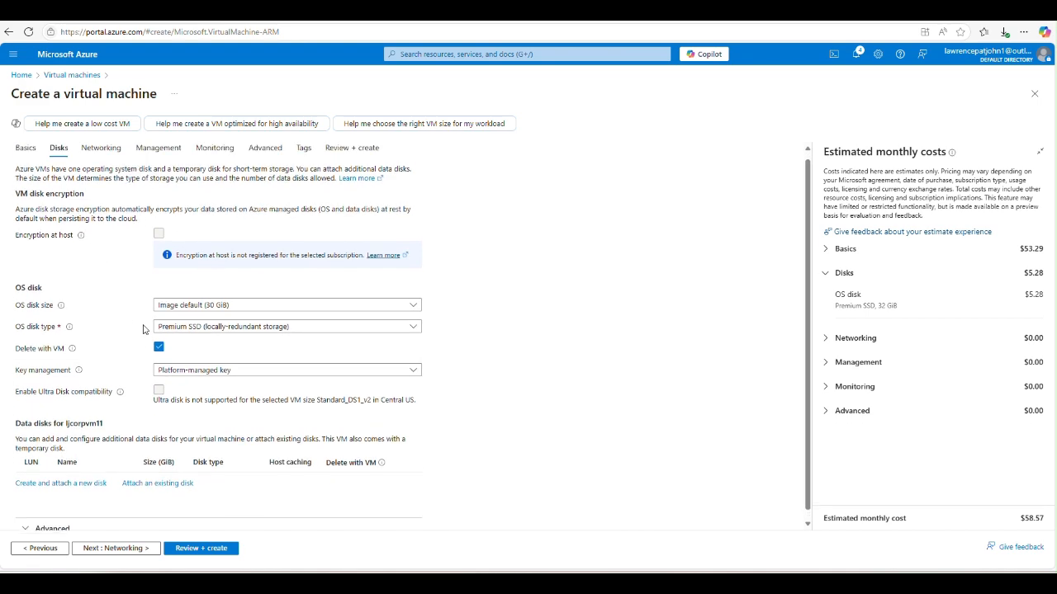
{"action": "left_click", "coordinate": [125, 551]}
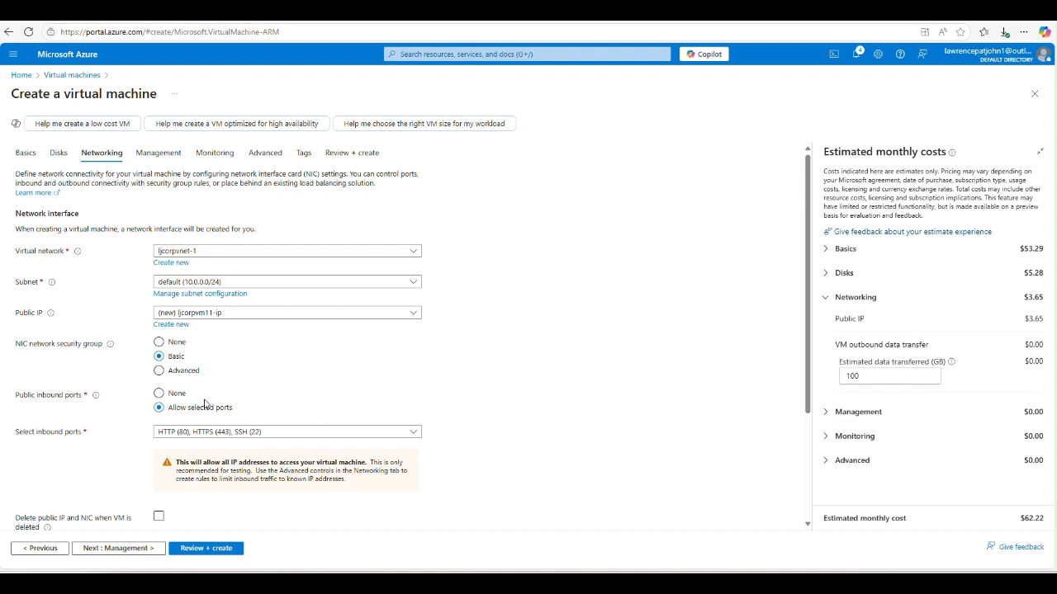
{"action": "left_click", "coordinate": [413, 284]}
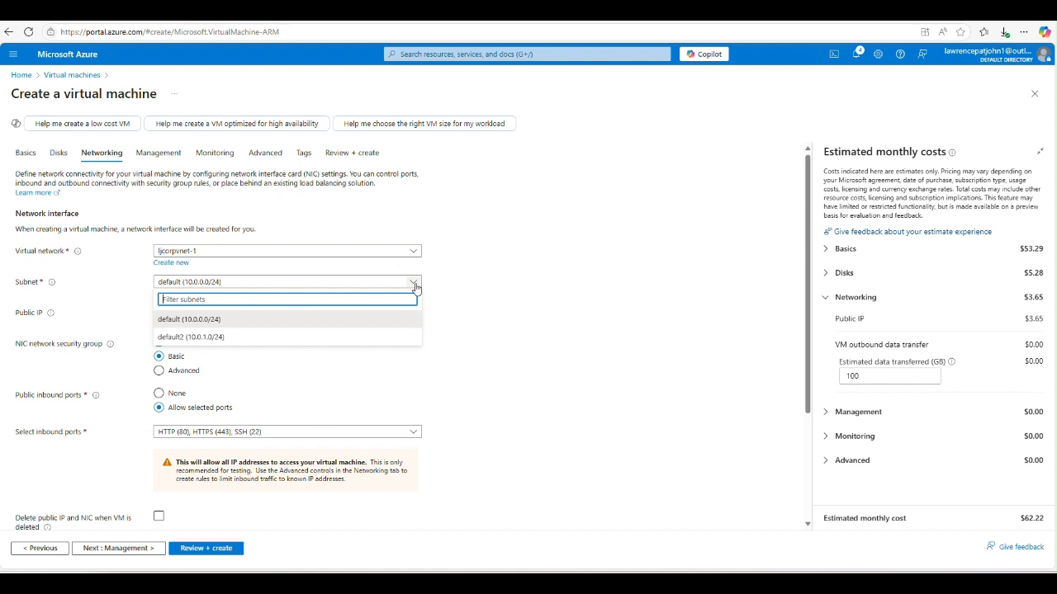
{"action": "left_click", "coordinate": [283, 321]}
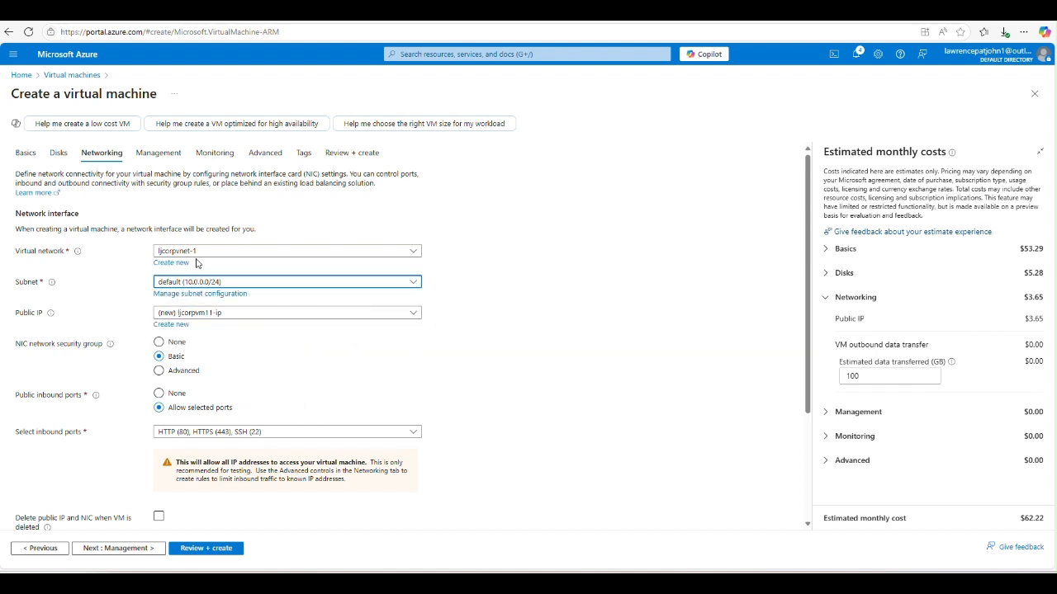
Accept the remaining networking, management and monitoring defaults and proceed to the virtual machine's advanced settings
{"action": "left_click", "coordinate": [125, 552]}
{"action": "scroll", "coordinate": [234, 287], "scroll_direction": "down", "scroll_amount": 1}
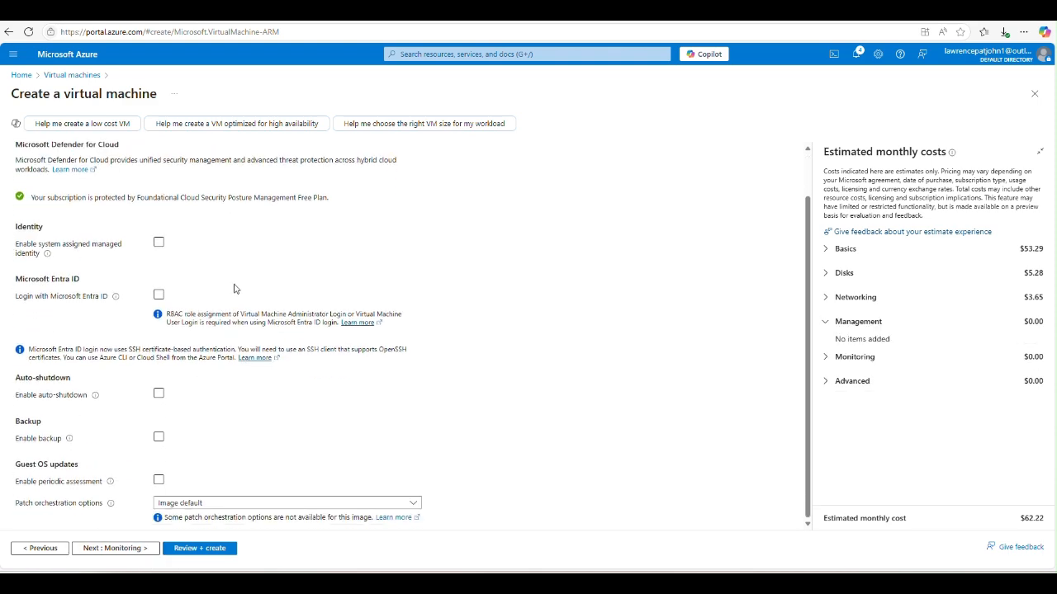
{"action": "scroll", "coordinate": [206, 503], "scroll_direction": "up", "scroll_amount": 1}
{"action": "left_click", "coordinate": [110, 548]}
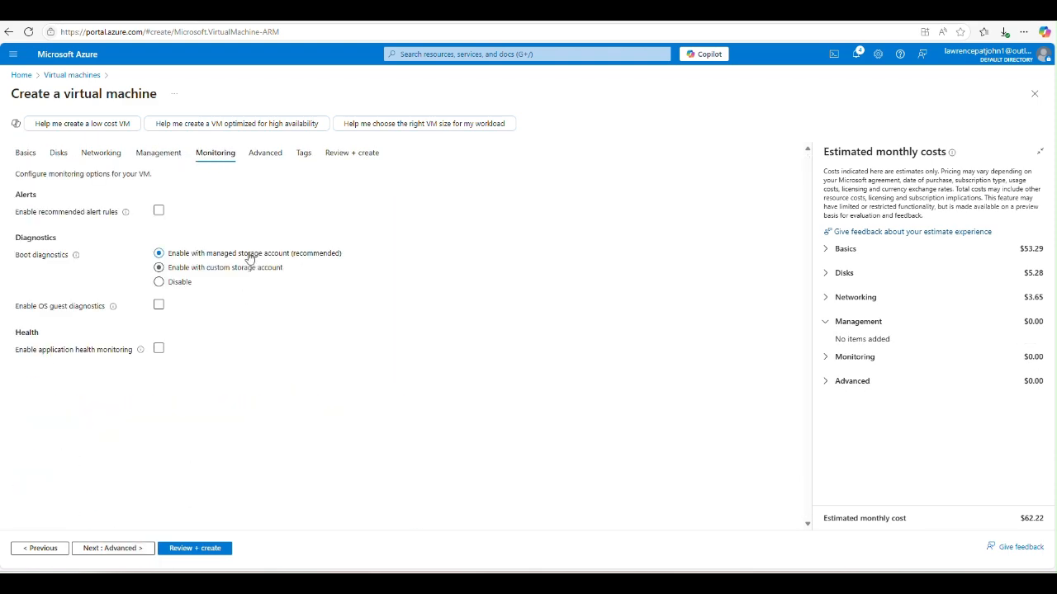
{"action": "left_click", "coordinate": [121, 548]}
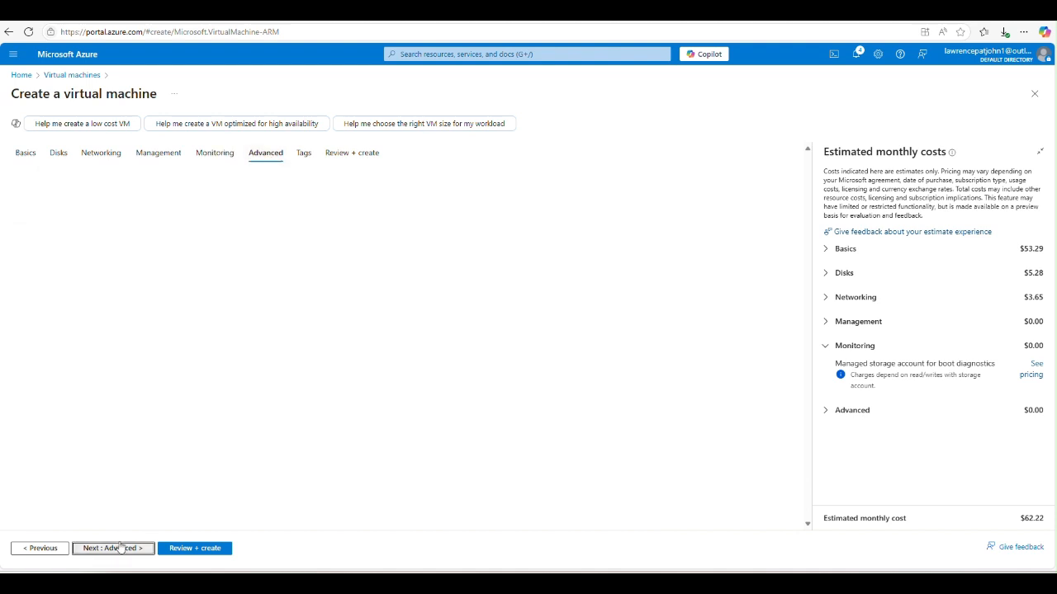
Enable user data and paste a bash script that updates apt and installs, starts and enables nginx
{"action": "scroll", "coordinate": [116, 347], "scroll_direction": "down", "scroll_amount": 5}
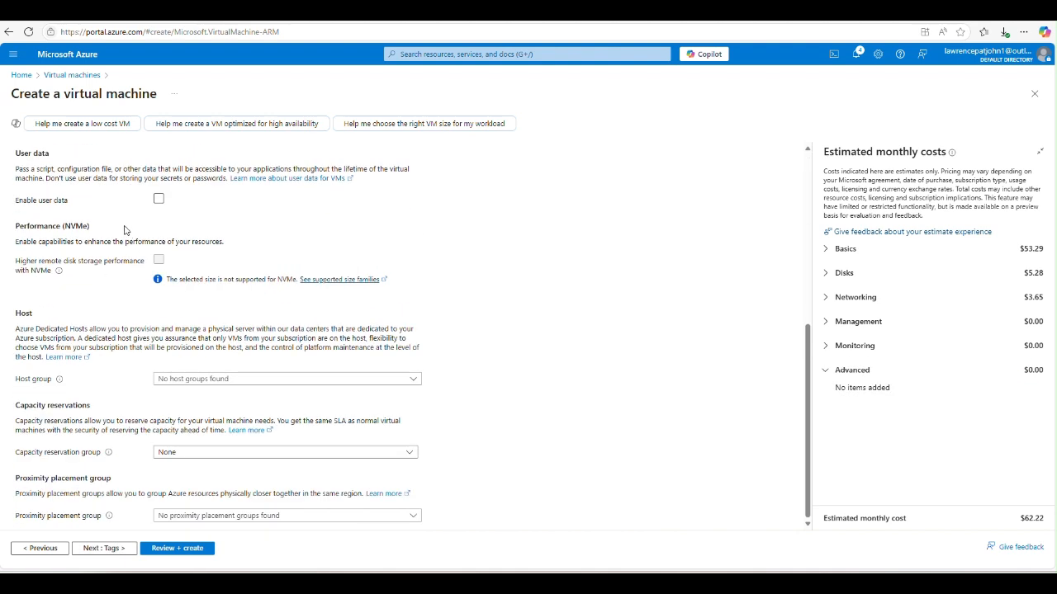
{"action": "left_click", "coordinate": [158, 199]}
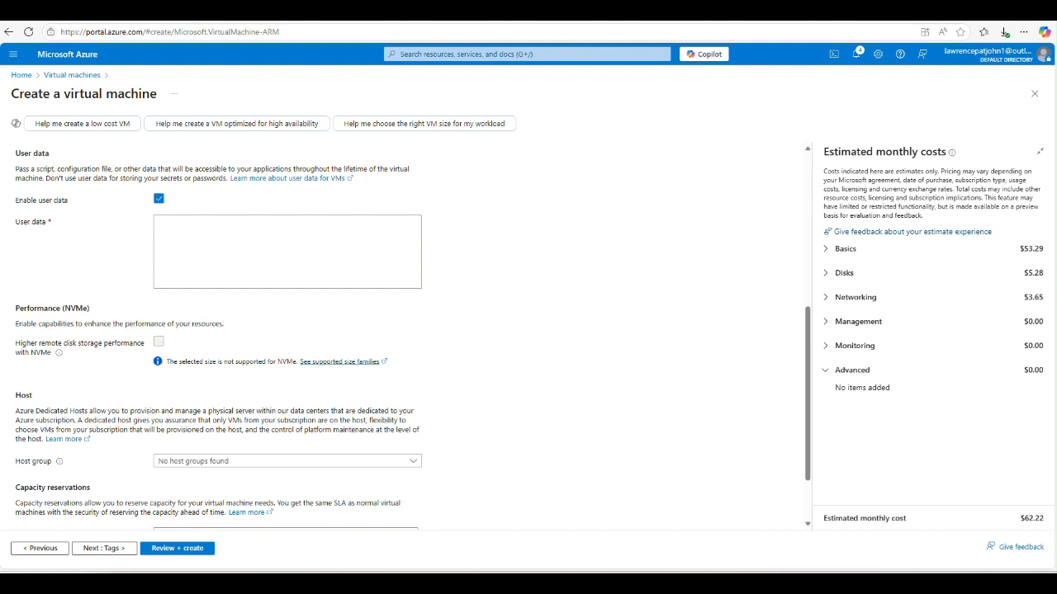
{"action": "scroll", "coordinate": [292, 143], "scroll_direction": "up", "scroll_amount": 1}
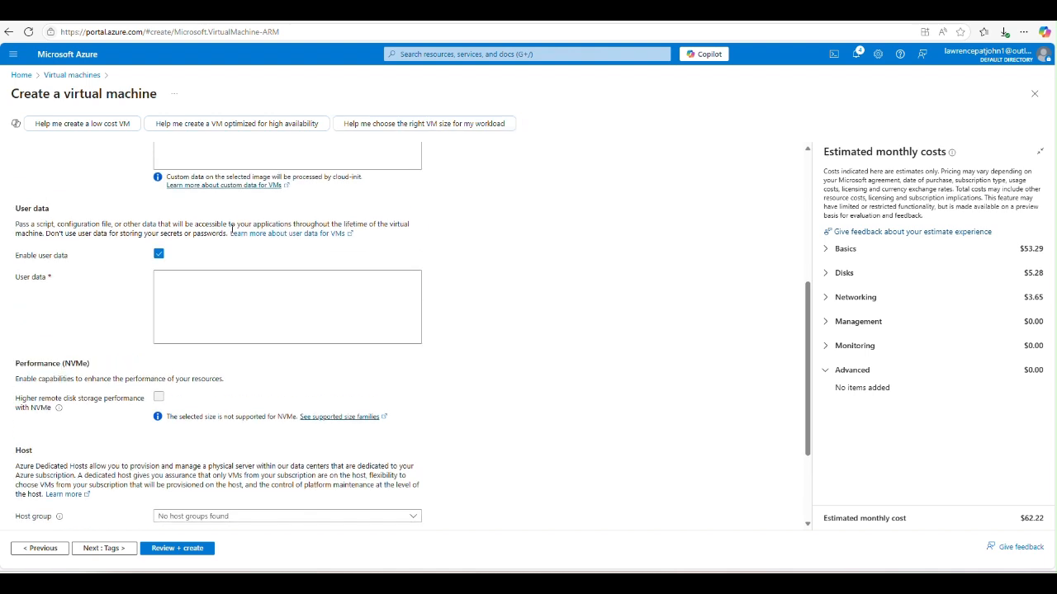
{"action": "left_click", "coordinate": [201, 282]}
{"action": "right_click", "coordinate": [204, 289]}
{"action": "left_click", "coordinate": [239, 387]}
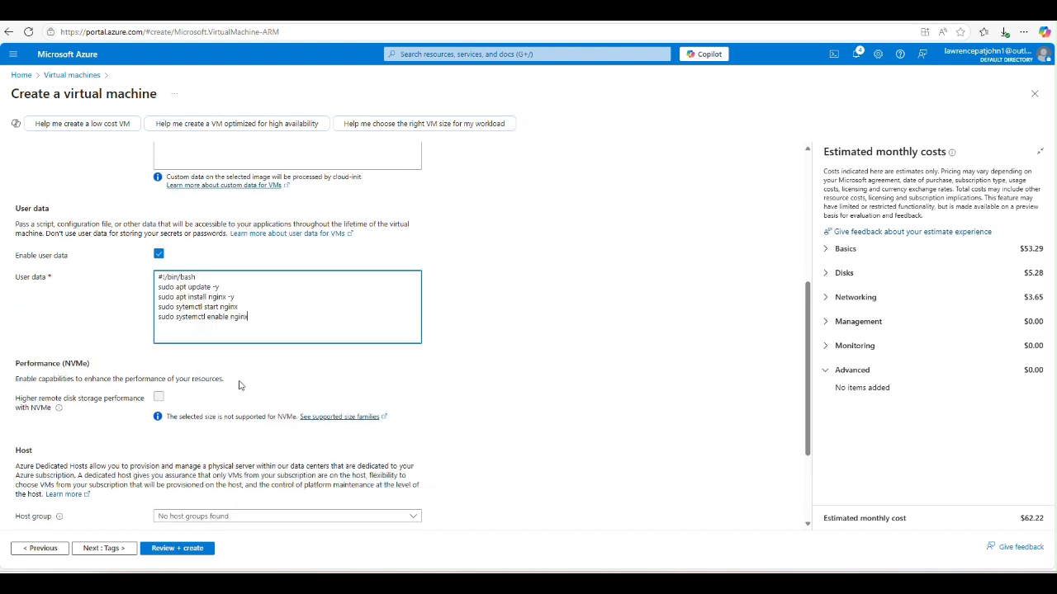
Leave the tags empty, create the virtual machine and download its generated SSH key pair file
{"action": "left_click", "coordinate": [118, 549]}
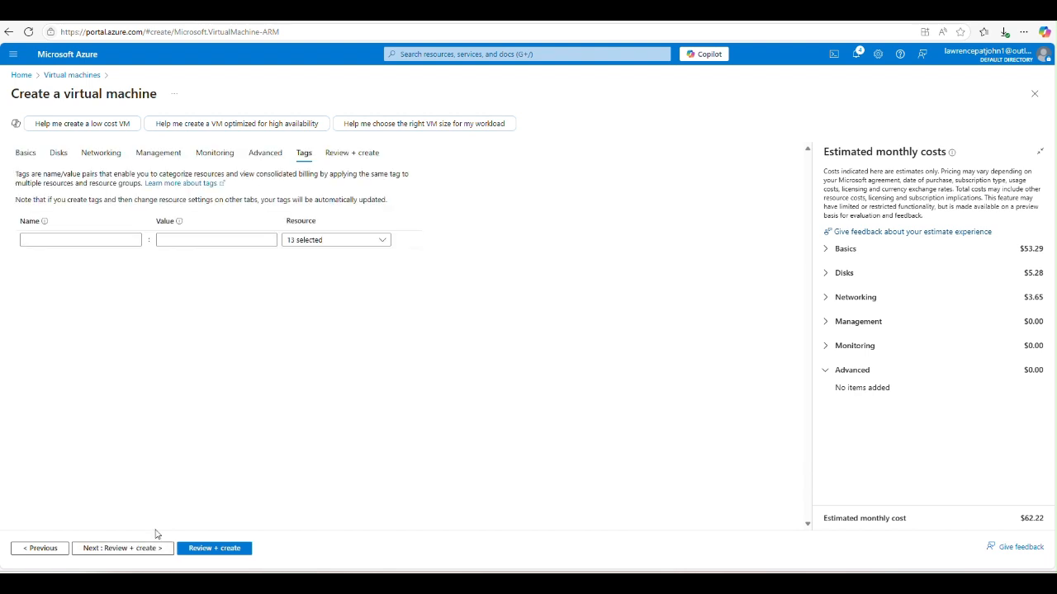
{"action": "left_click", "coordinate": [162, 558]}
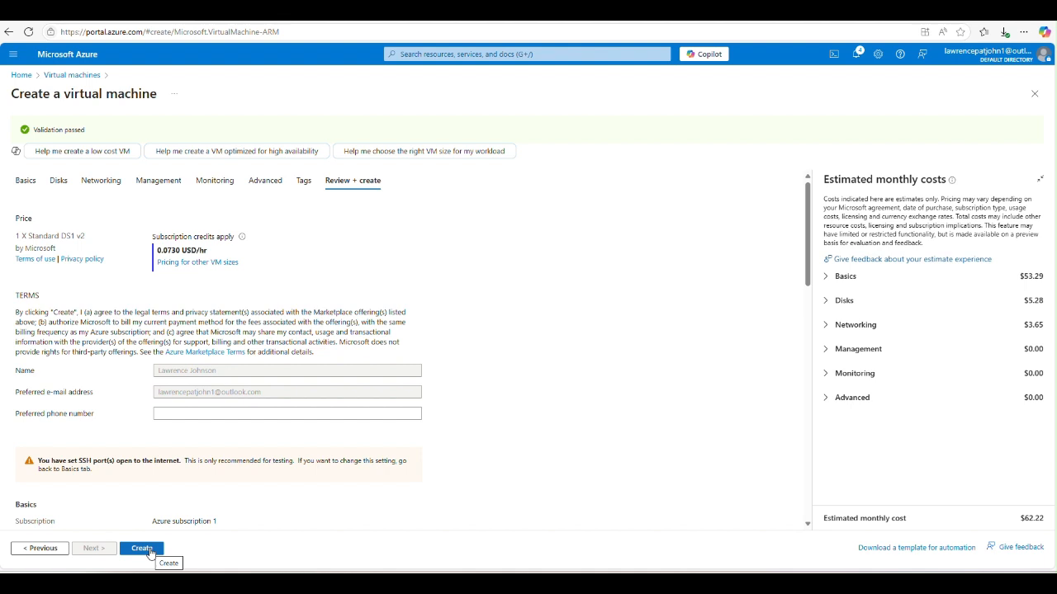
{"action": "left_click", "coordinate": [149, 551]}
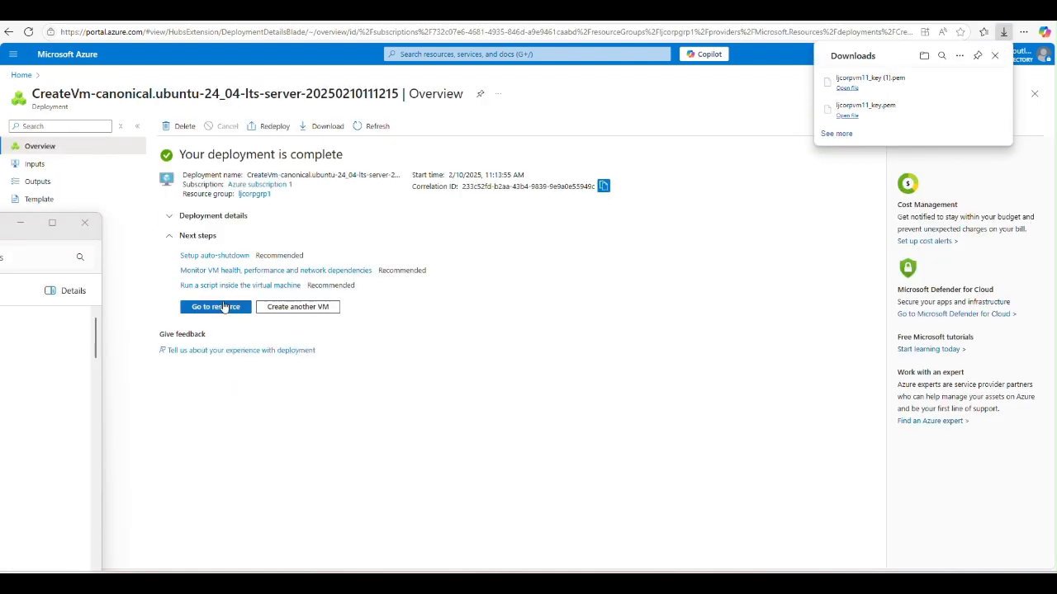
Open the connection page of the deployed ljcorpvm11 virtual machine and copy its public IP address
{"action": "left_click", "coordinate": [221, 306]}
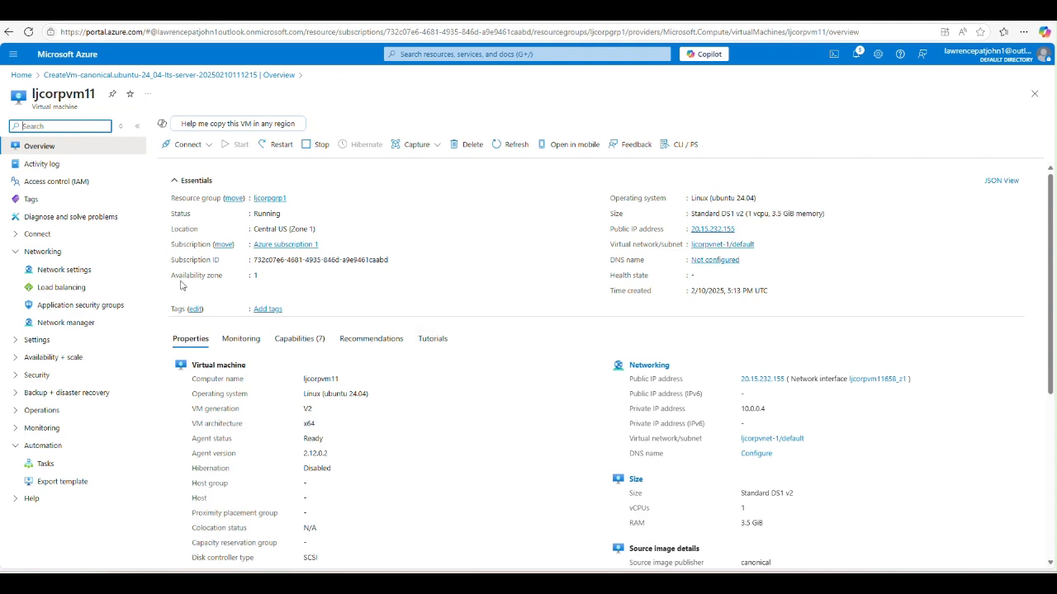
{"action": "left_click", "coordinate": [184, 145]}
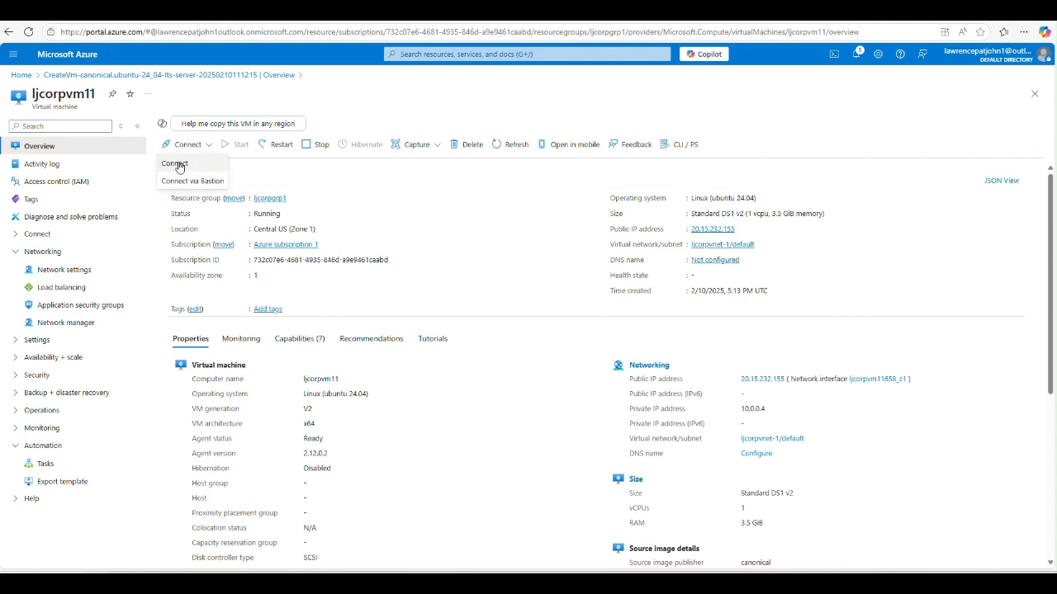
{"action": "left_click", "coordinate": [177, 165]}
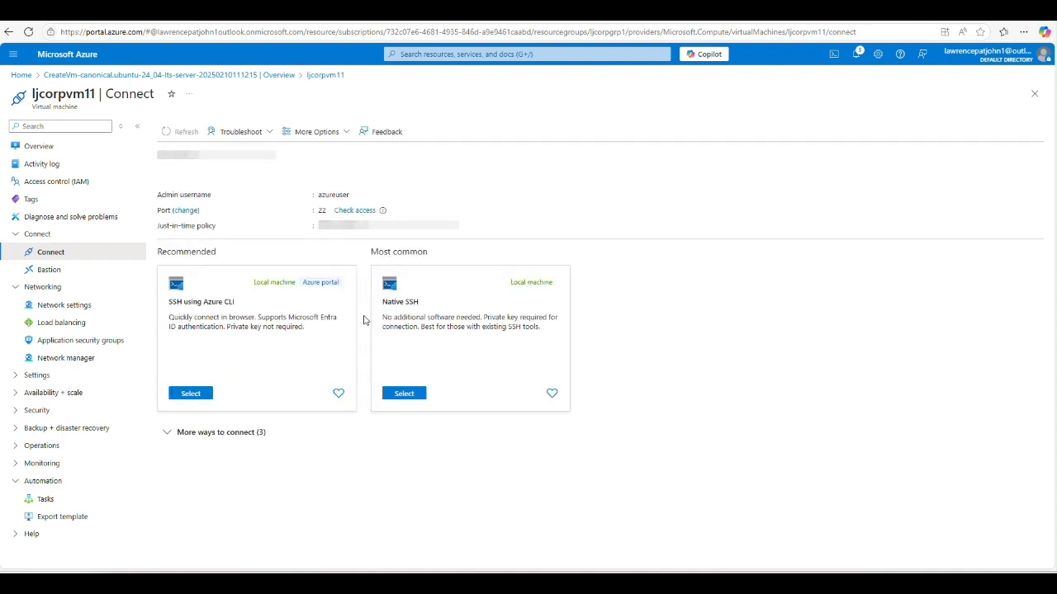
{"action": "left_click", "coordinate": [363, 212]}
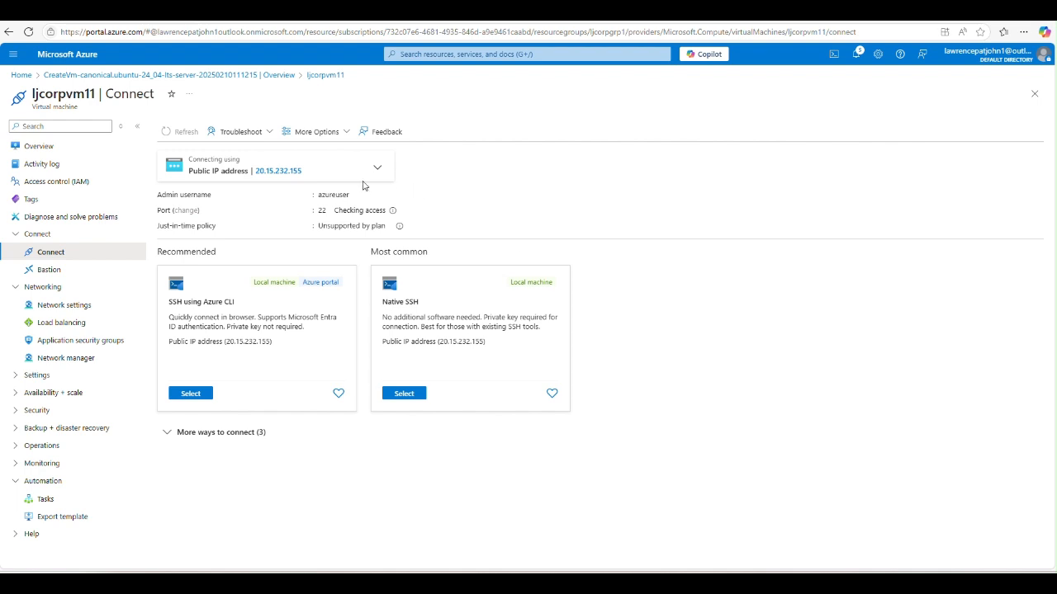
{"action": "left_click", "coordinate": [310, 173]}
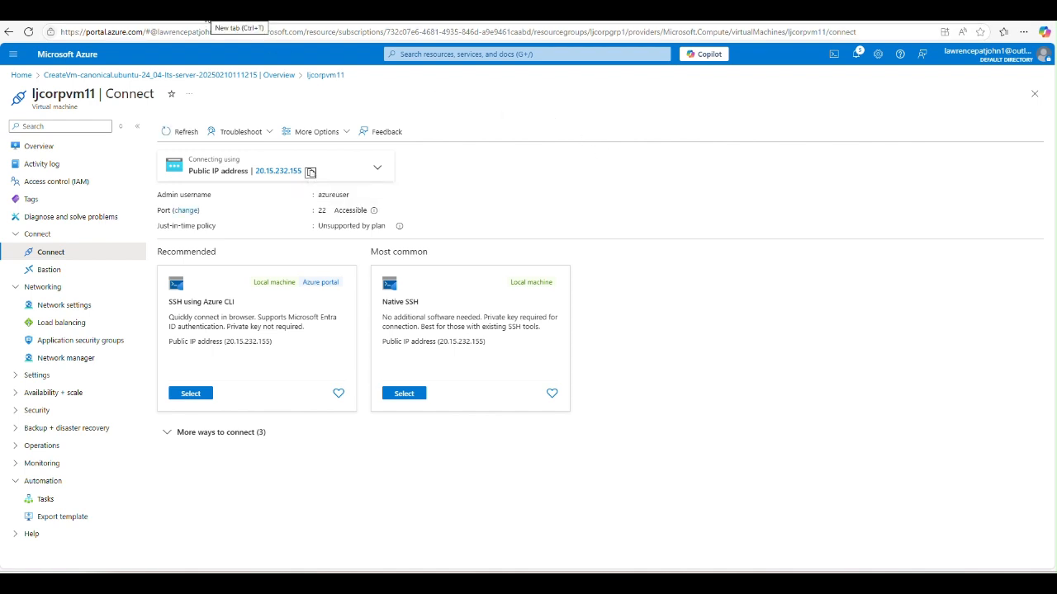
Open 20.15.232.155 in a new browser tab to check the page served by the virtual machine
{"action": "key", "text": "ctrl+t"}
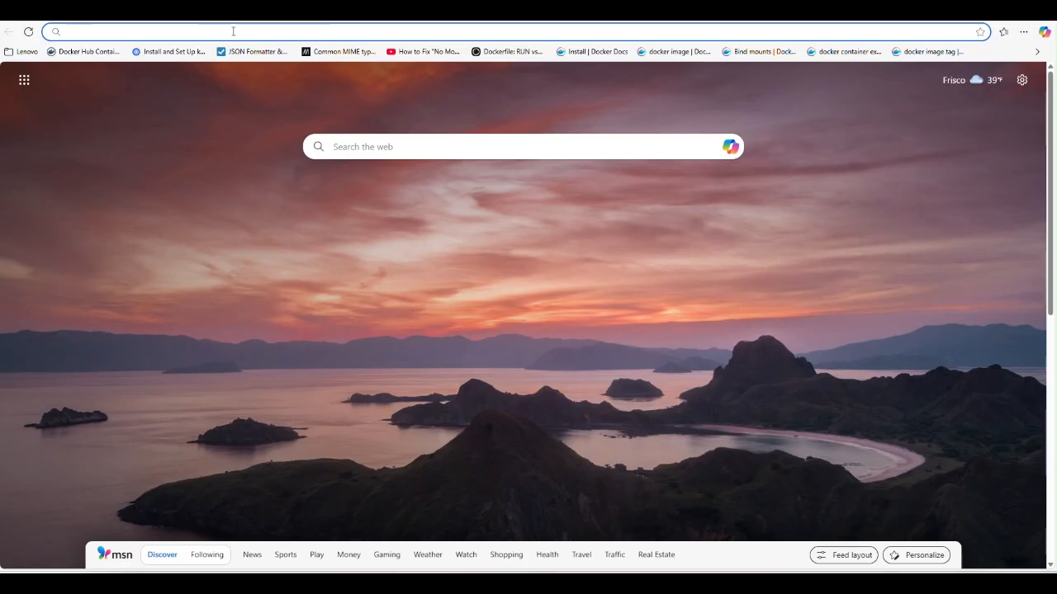
{"action": "left_click", "coordinate": [232, 30]}
{"action": "key", "text": "ctrl+v"}
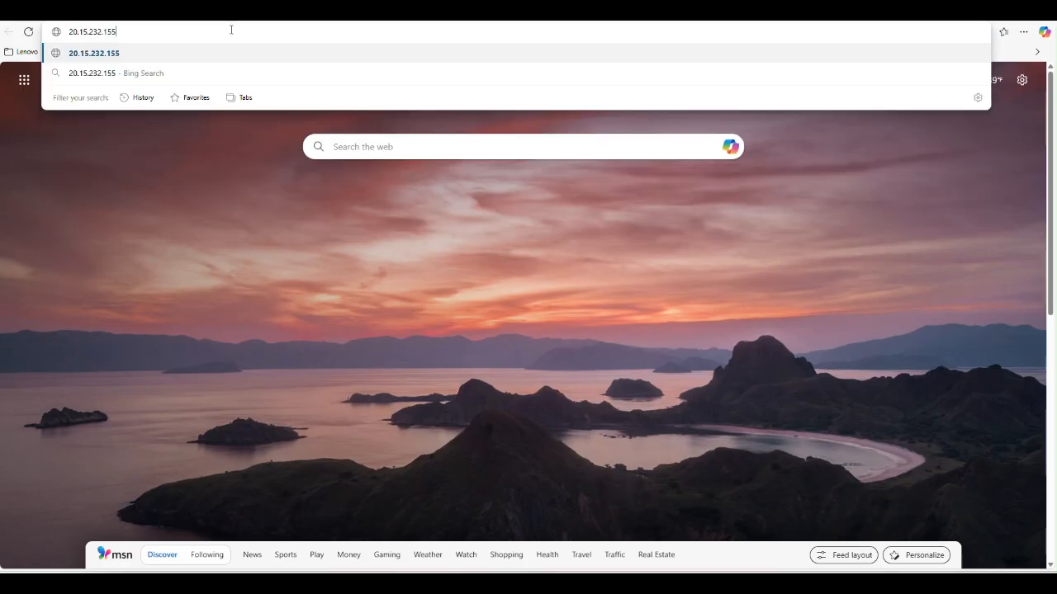
{"action": "key", "text": "Return"}
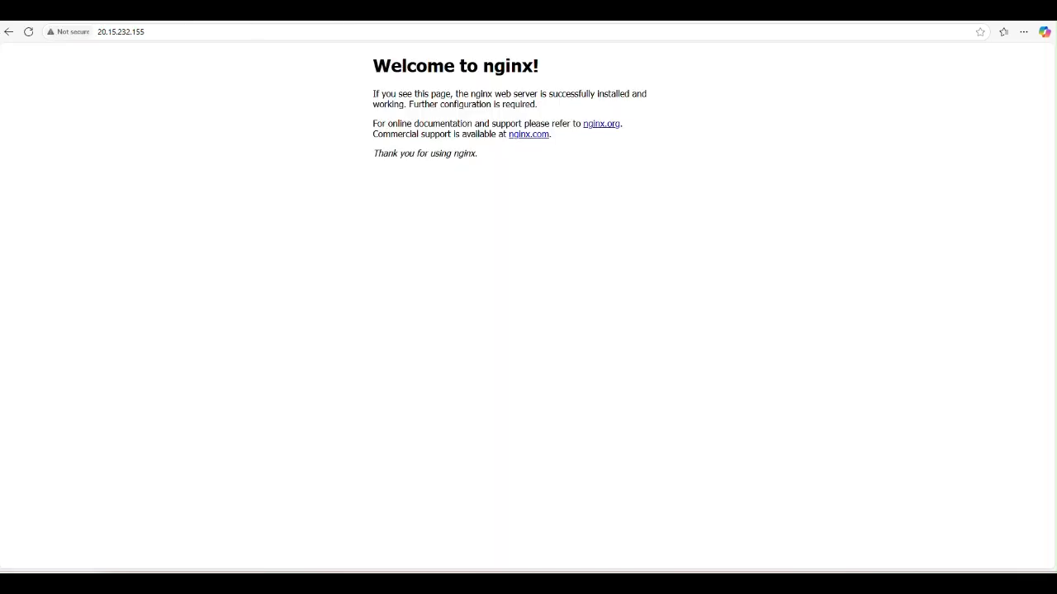
Return to the Azure portal and reopen the connection page of ljcorpvm11 from its overview
{"action": "left_click", "coordinate": [317, 11]}
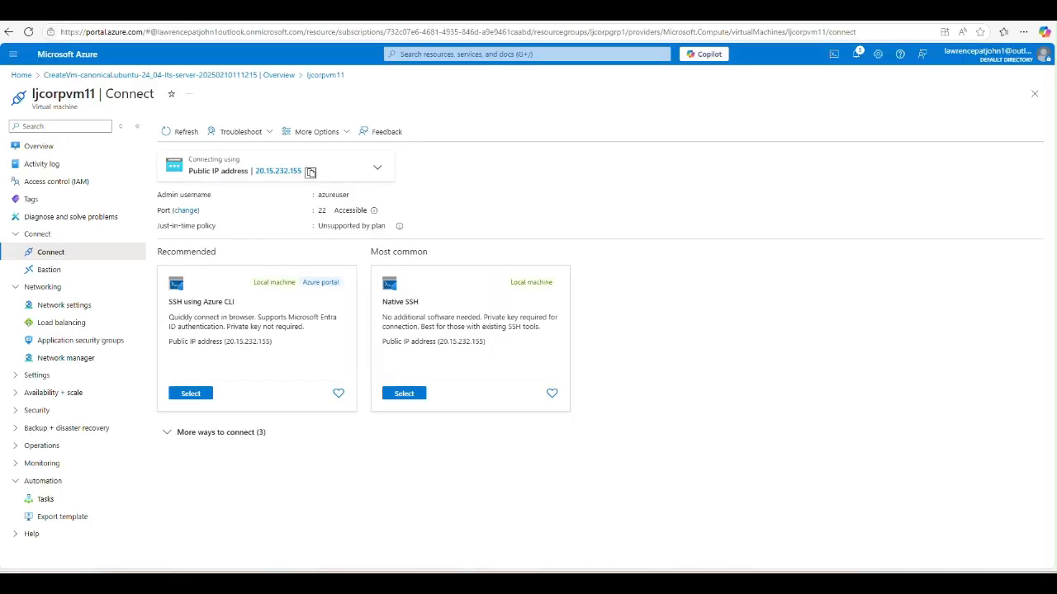
{"action": "left_click", "coordinate": [39, 149]}
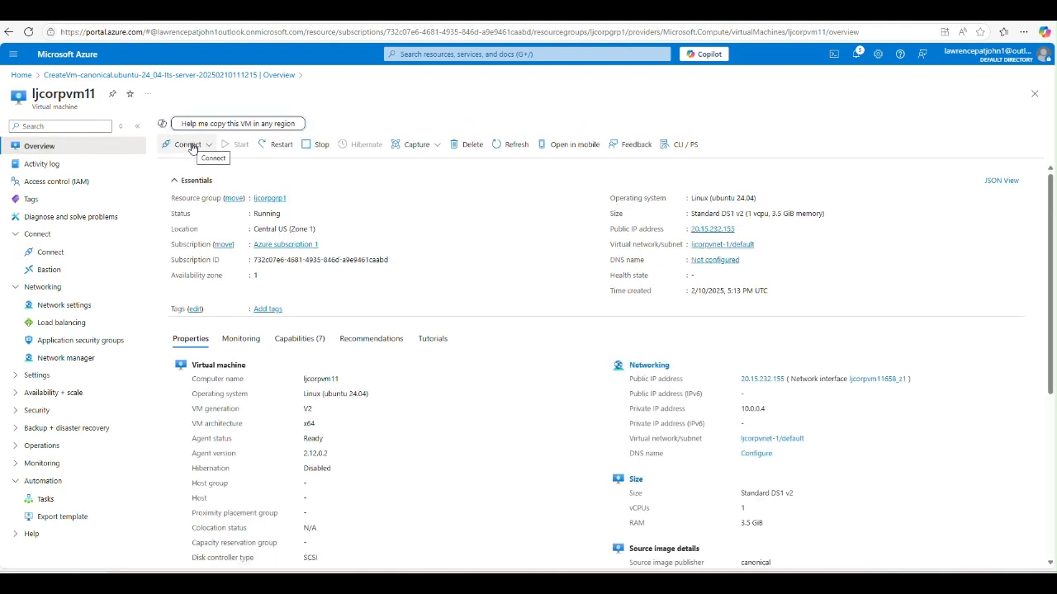
{"action": "left_click", "coordinate": [192, 146]}
{"action": "left_click", "coordinate": [189, 165]}
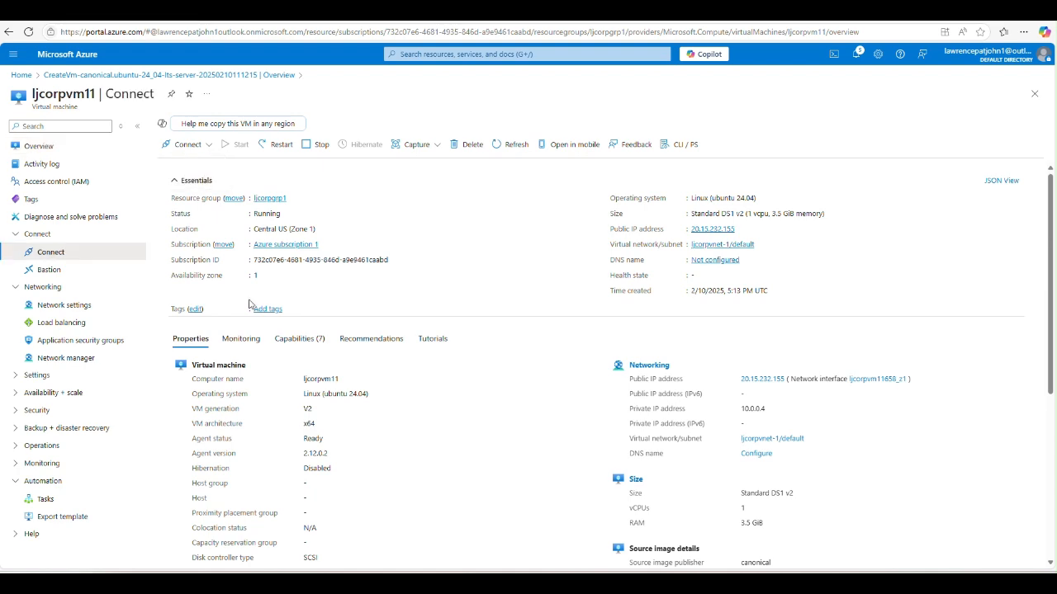
{"action": "left_click", "coordinate": [700, 583]}
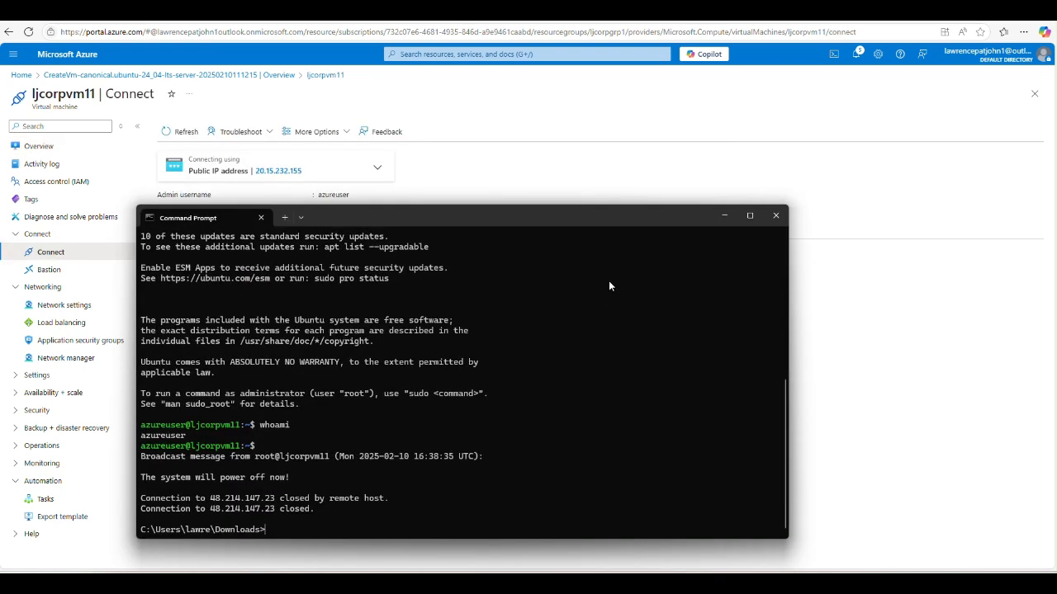
{"action": "left_click_drag", "start_coordinate": [596, 214], "coordinate": [0, 329]}
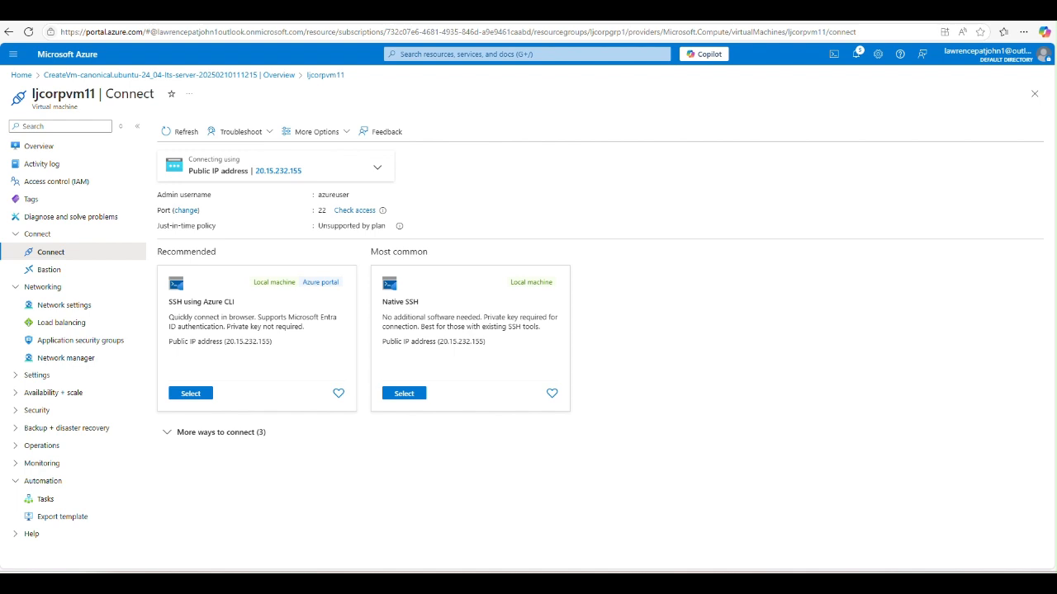
{"action": "left_click_drag", "start_coordinate": [0, 328], "coordinate": [680, 224]}
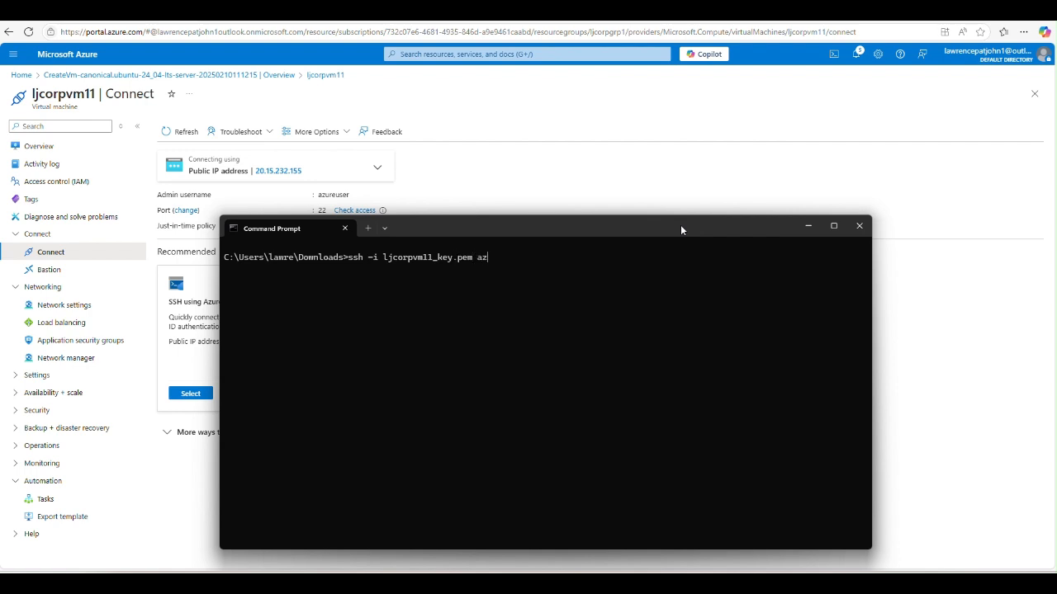
{"action": "type", "text": "user@"}
{"action": "left_click", "coordinate": [311, 172]}
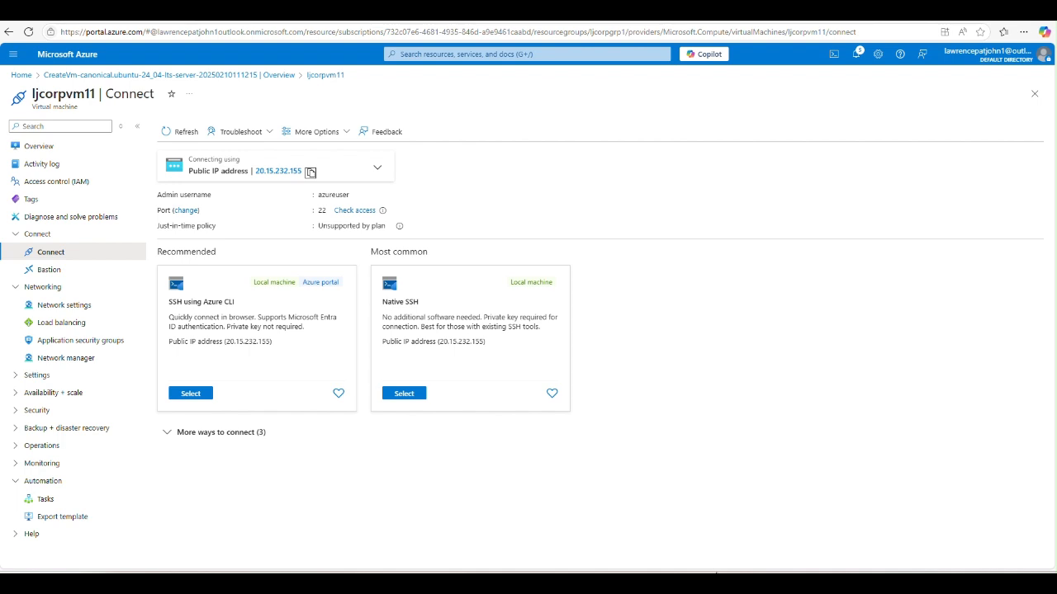
{"action": "left_click", "coordinate": [726, 582]}
{"action": "key", "text": "ctrl+v"}
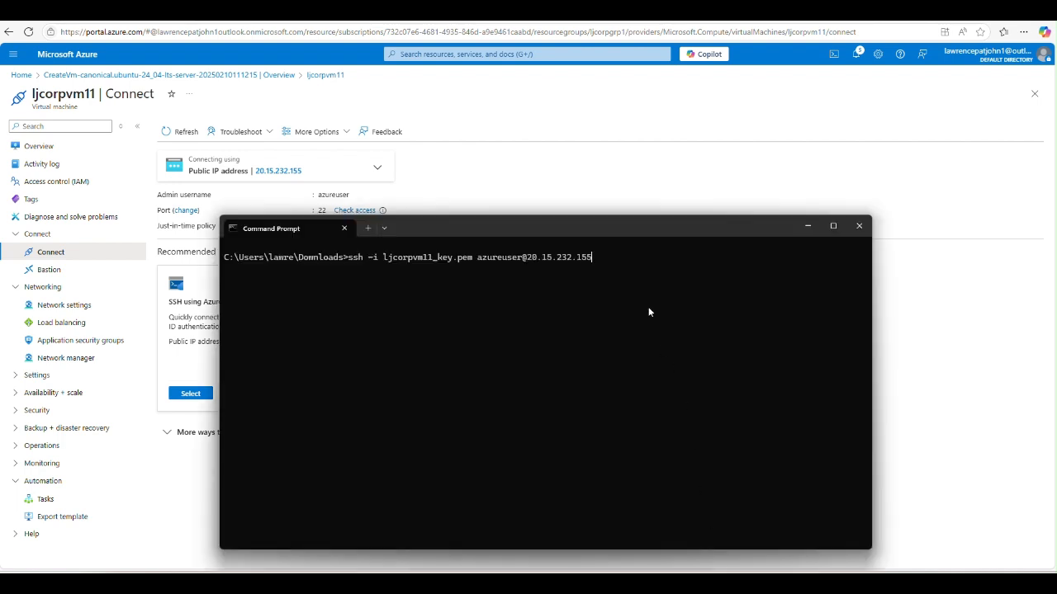
{"action": "key", "text": "Return"}
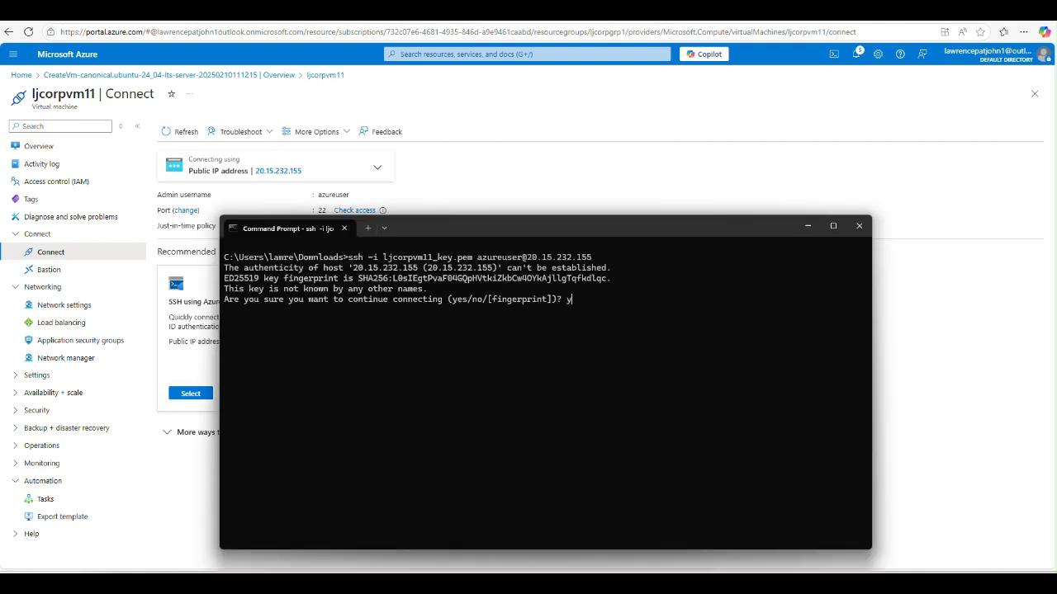
{"action": "key", "text": "Return"}
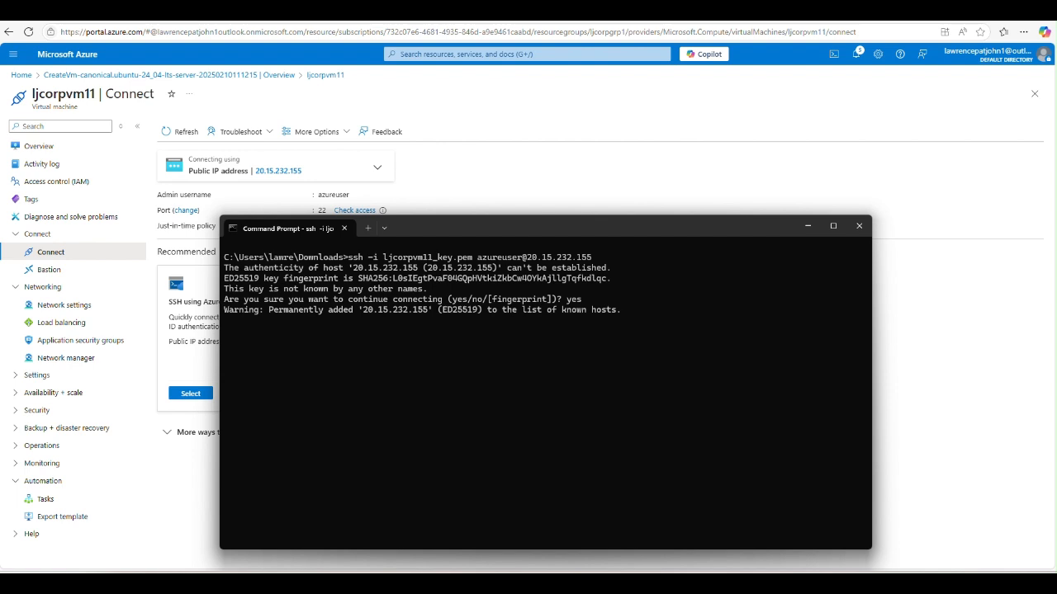
Run whoami in the SSH session to check the logged-in user, and move the terminal window off the portal
{"action": "type", "text": "whoami"}
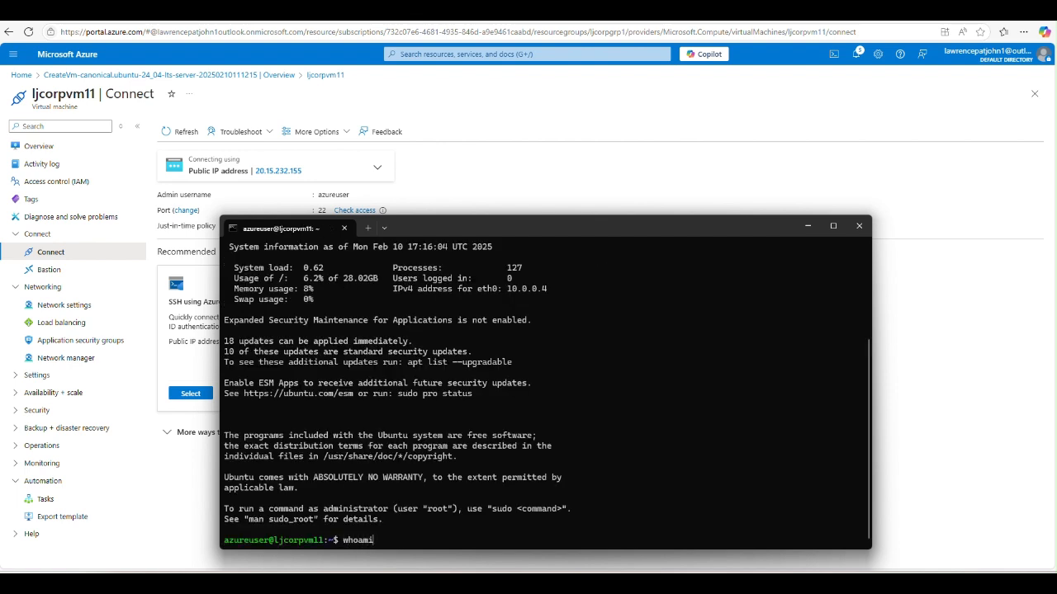
{"action": "key", "text": "Return"}
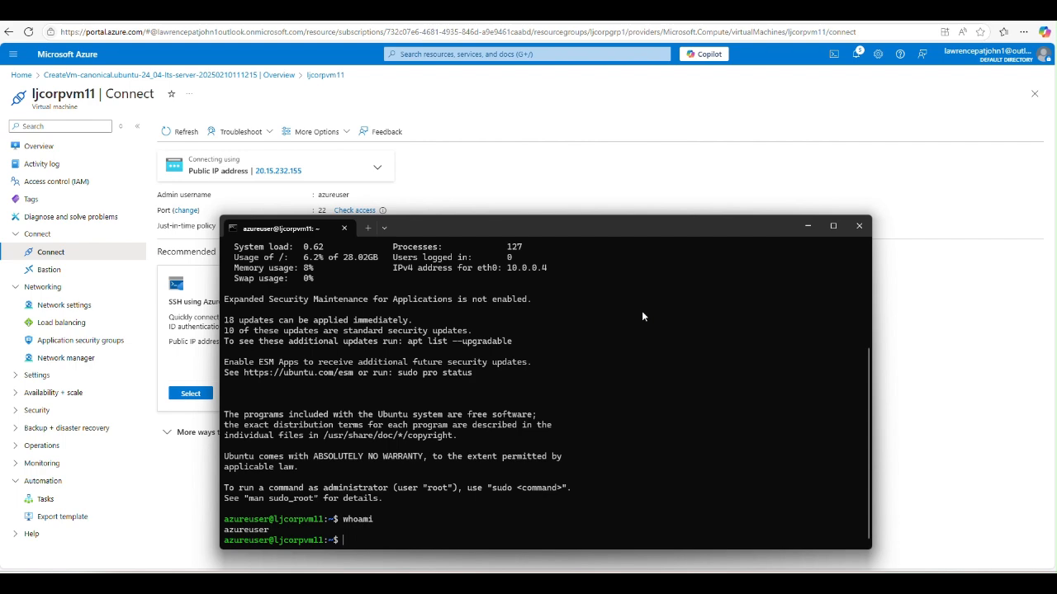
{"action": "left_click_drag", "start_coordinate": [659, 225], "coordinate": [0, 307]}
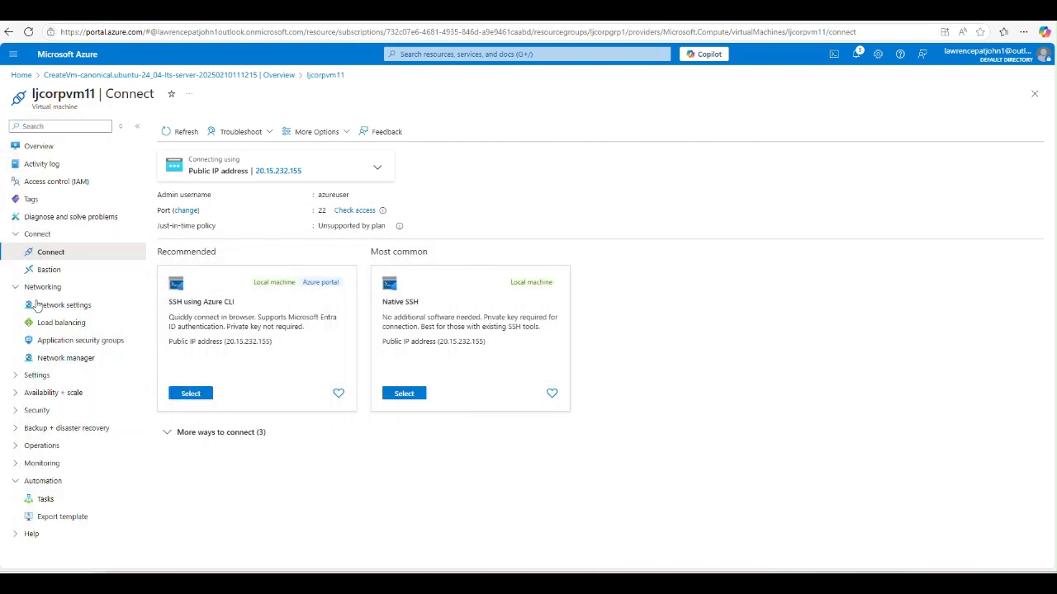
Start a new virtual machine scale set in resource group ljcorpgrp1 and name it ljcorpvmscaler
{"action": "left_click", "coordinate": [17, 77]}
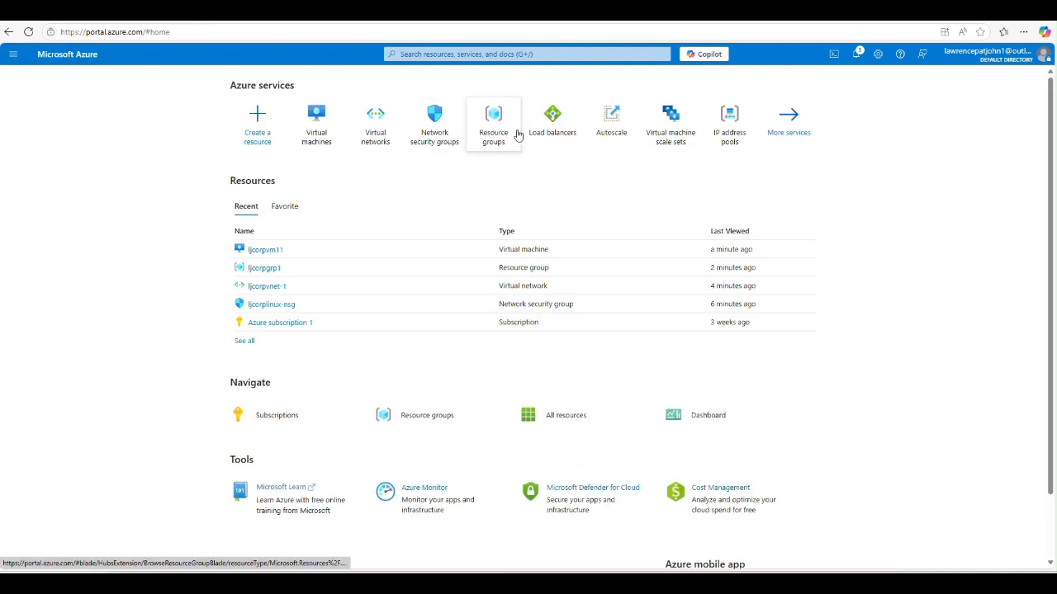
{"action": "left_click", "coordinate": [678, 134]}
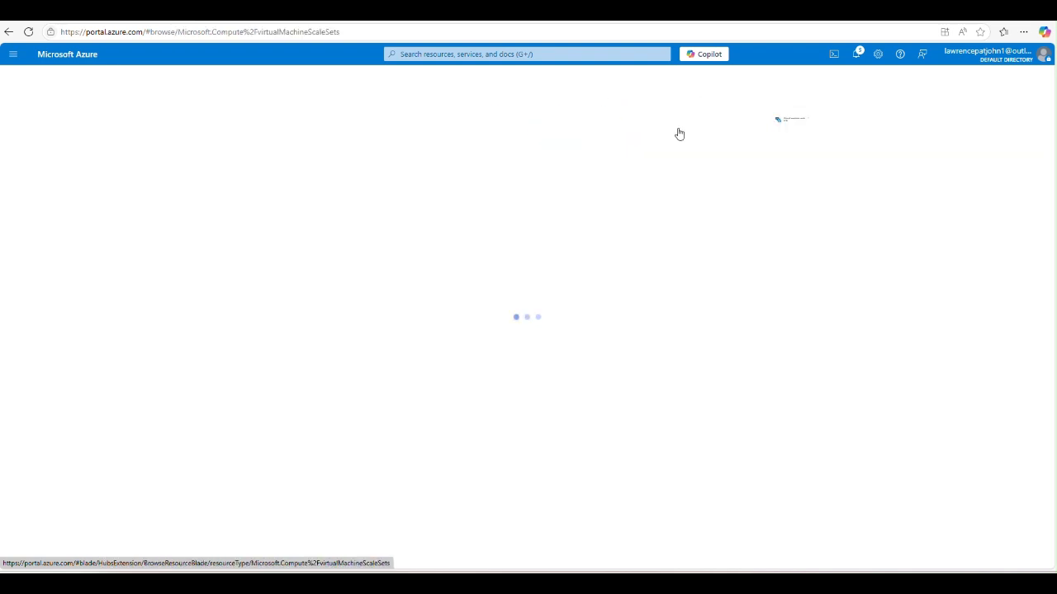
{"action": "left_click", "coordinate": [51, 129]}
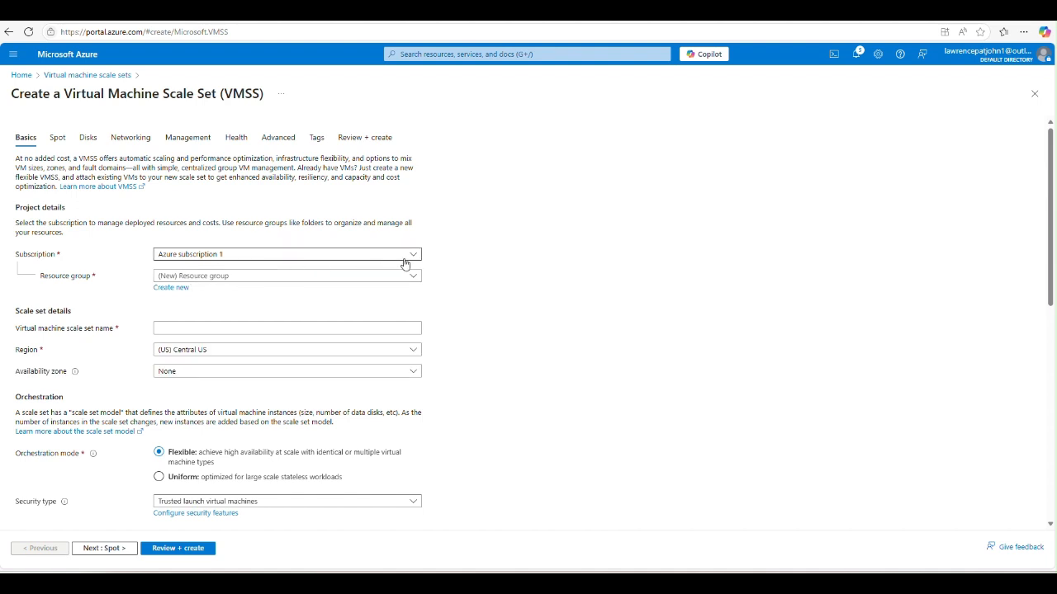
{"action": "left_click", "coordinate": [413, 276]}
{"action": "left_click", "coordinate": [310, 313]}
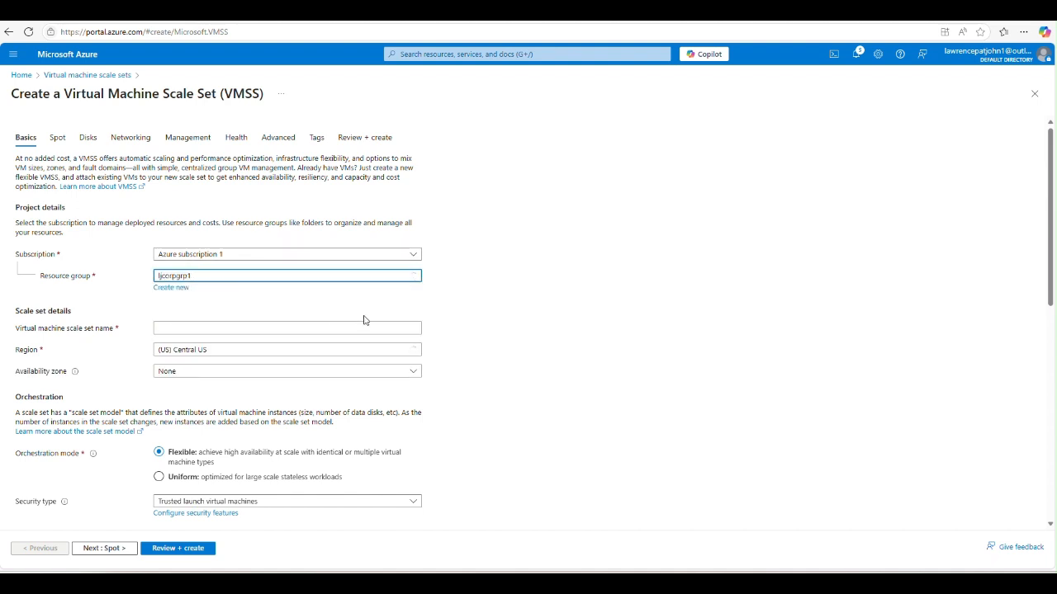
{"action": "left_click", "coordinate": [330, 329]}
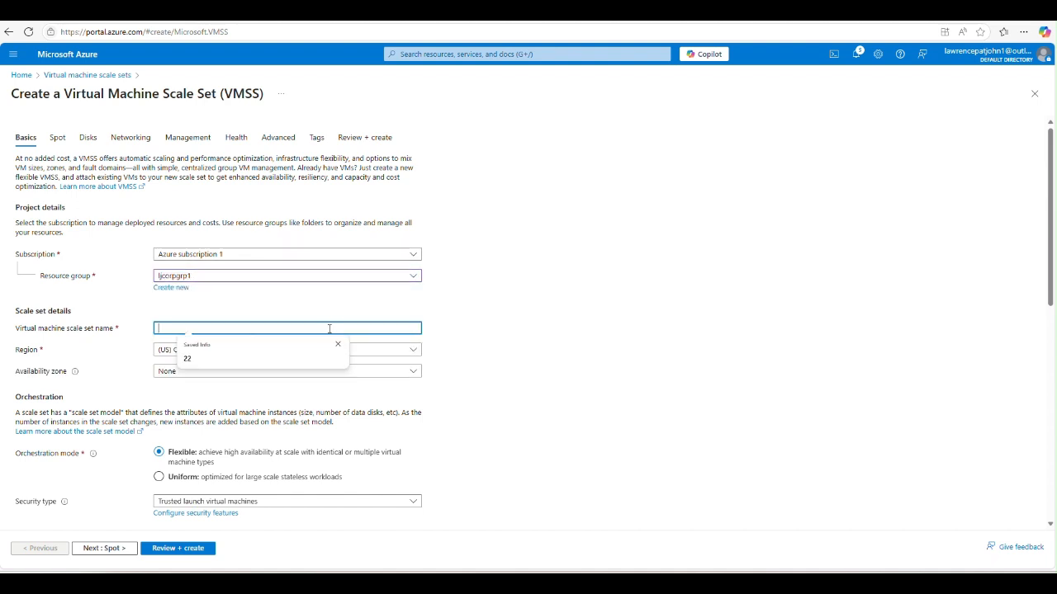
{"action": "type", "text": "ljcorpvmscaler"}
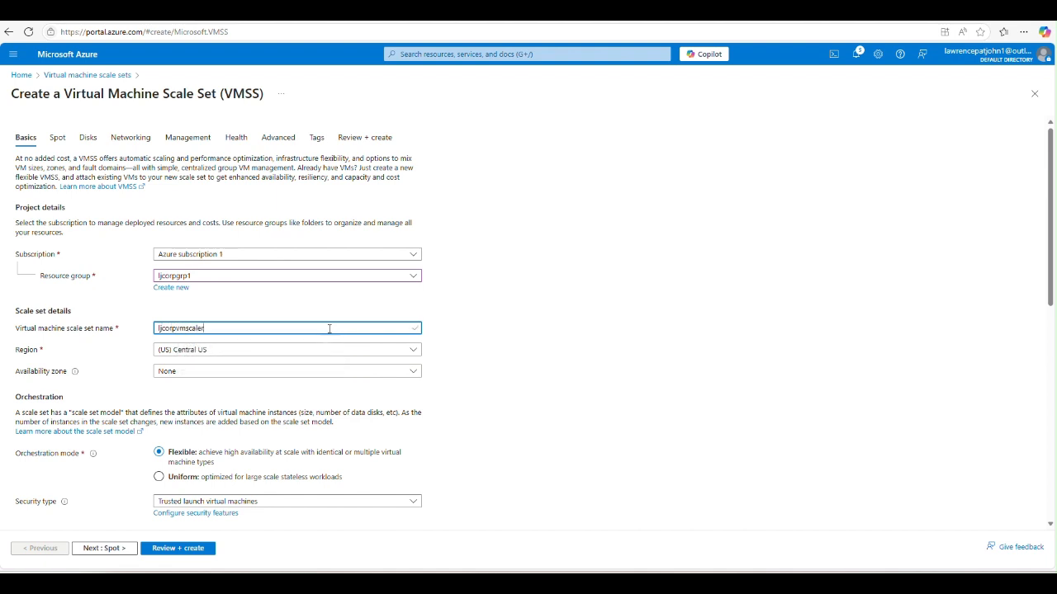
Place the scale set in availability zone Zone 1 and set its scaling mode to Autoscaling
{"action": "left_click", "coordinate": [411, 372]}
{"action": "left_click", "coordinate": [291, 393]}
{"action": "left_click", "coordinate": [439, 369]}
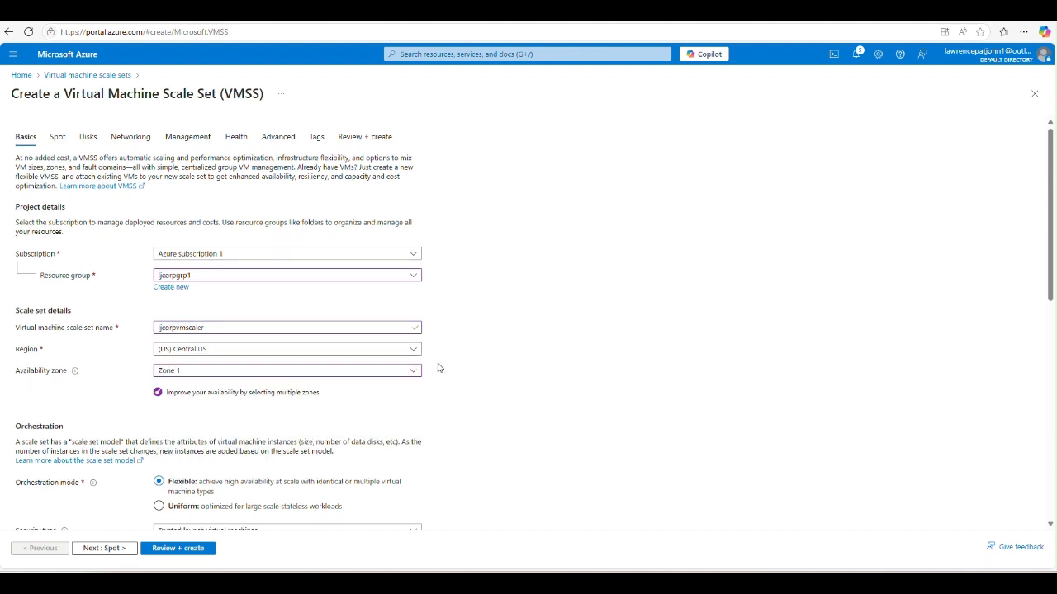
{"action": "scroll", "coordinate": [235, 274], "scroll_direction": "down", "scroll_amount": 3}
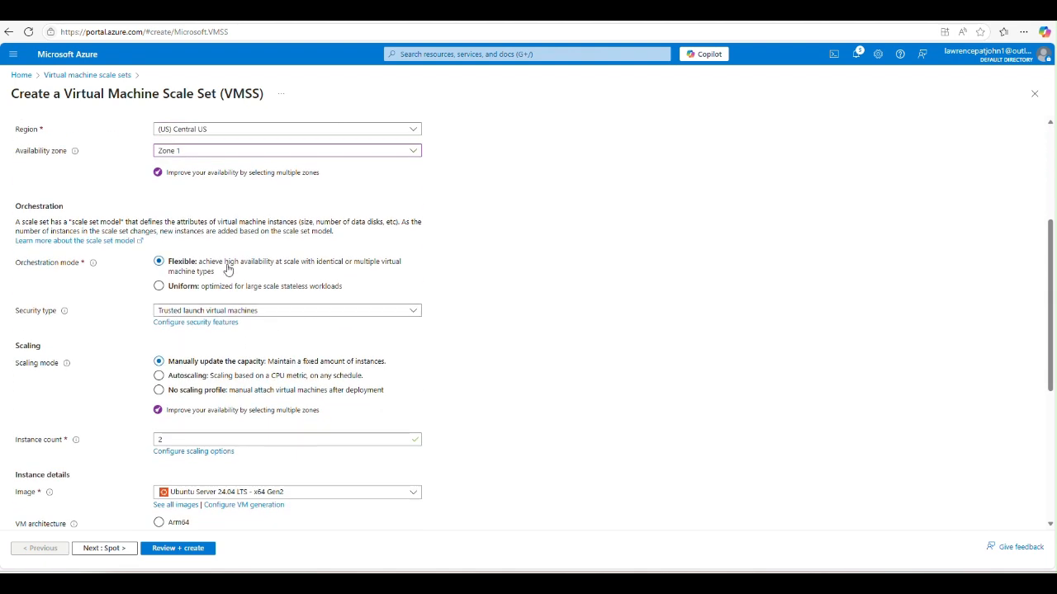
{"action": "left_click", "coordinate": [222, 373]}
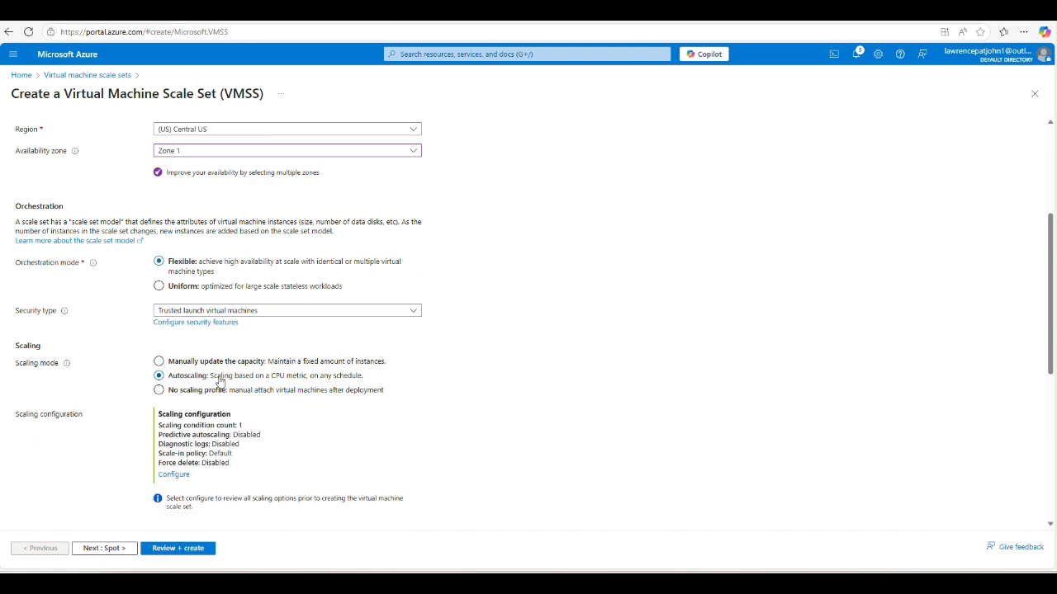
Set the scale set's SSH public key source to an existing key stored in Azure and select ljcorpvm11_key
{"action": "scroll", "coordinate": [415, 354], "scroll_direction": "down", "scroll_amount": 5}
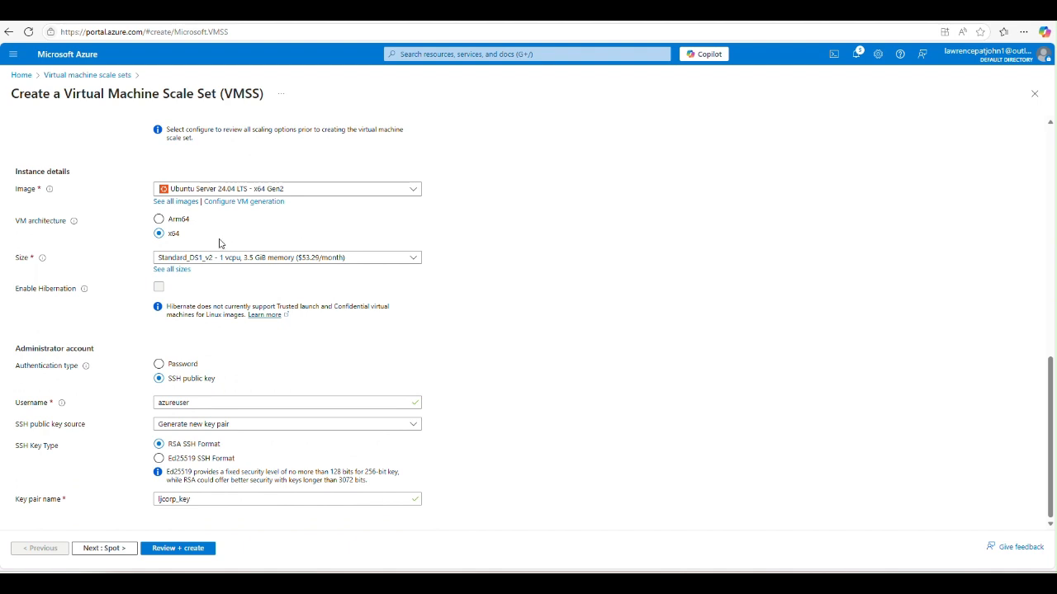
{"action": "scroll", "coordinate": [321, 435], "scroll_direction": "up", "scroll_amount": 1}
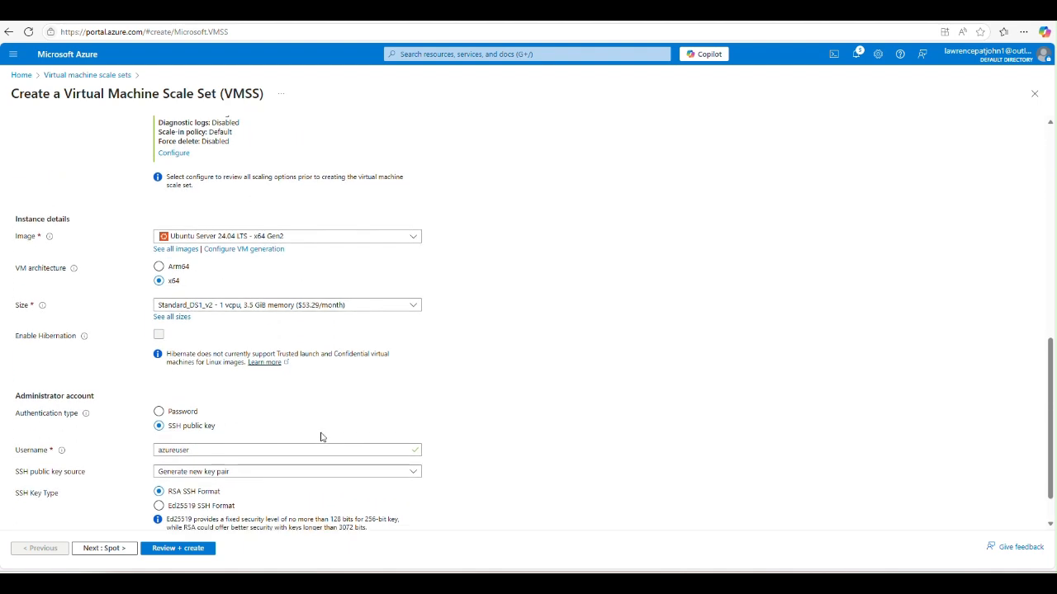
{"action": "scroll", "coordinate": [324, 437], "scroll_direction": "down", "scroll_amount": 1}
{"action": "left_click", "coordinate": [412, 426]}
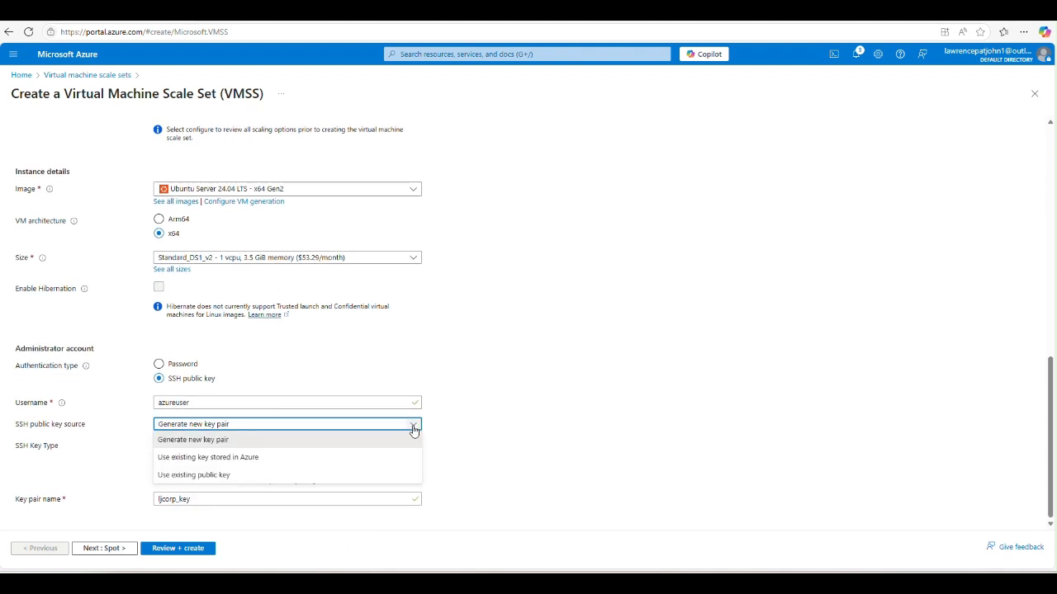
{"action": "left_click", "coordinate": [288, 458]}
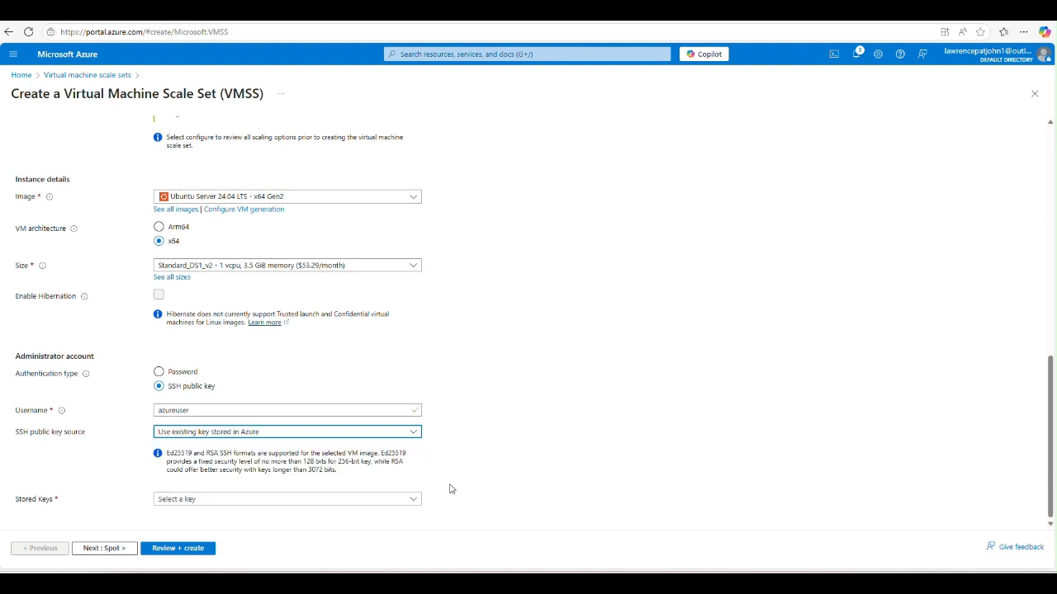
{"action": "left_click", "coordinate": [415, 501]}
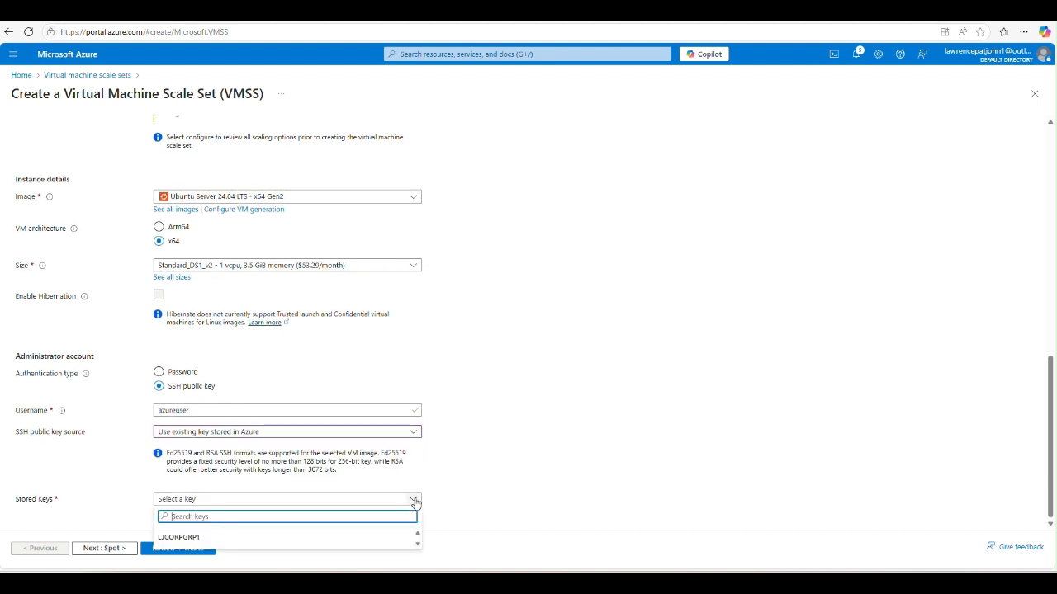
{"action": "left_click", "coordinate": [418, 544]}
{"action": "left_click", "coordinate": [271, 542]}
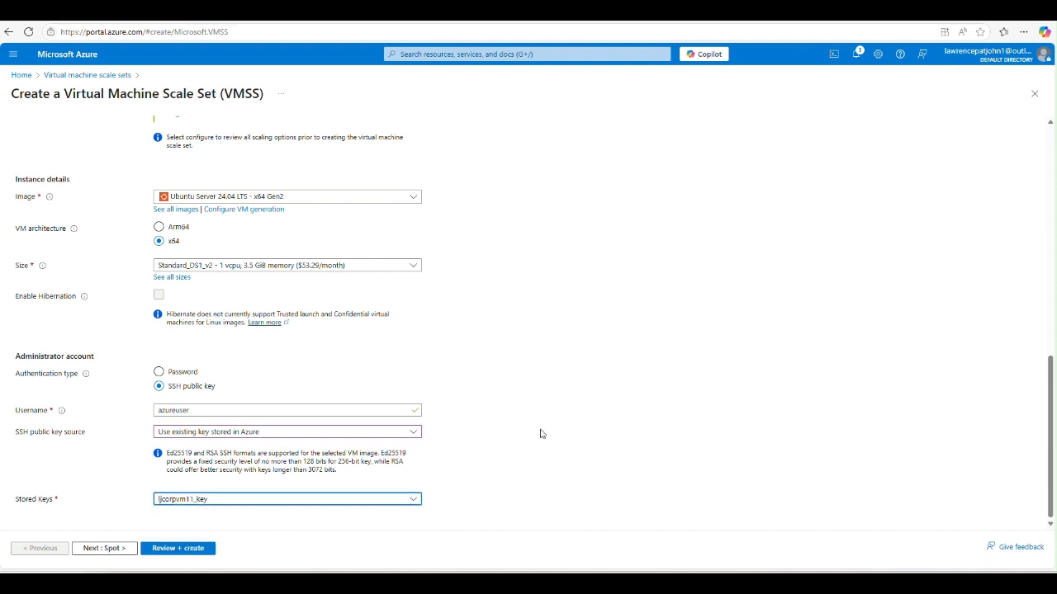
Keep the default Spot and Disks settings and assign the scale set to the existing virtual network ljcorpvnet-1 (ljcorpgrp1)
{"action": "left_click", "coordinate": [107, 548]}
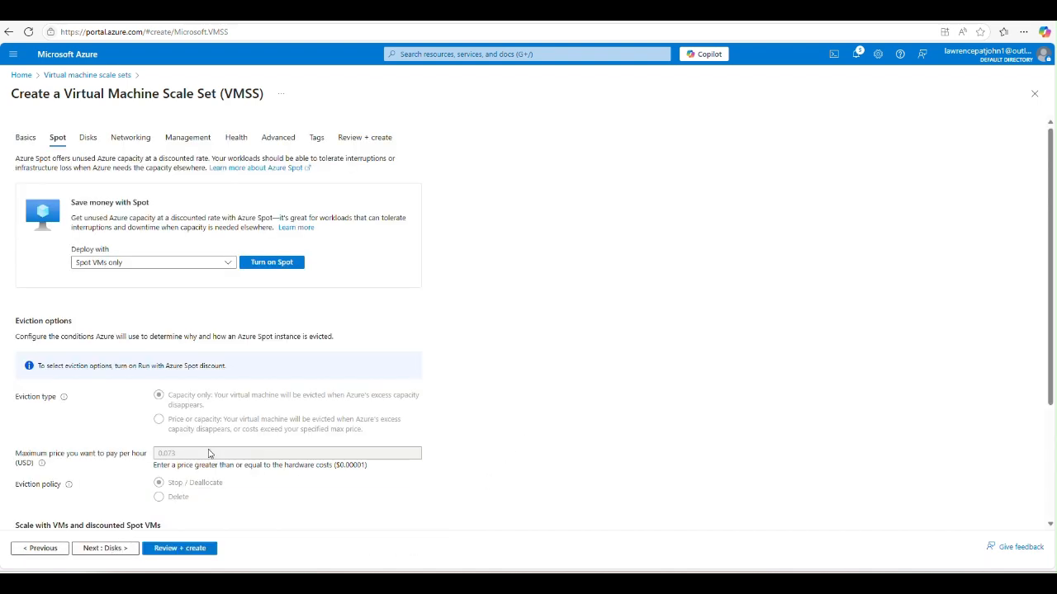
{"action": "scroll", "coordinate": [369, 332], "scroll_direction": "down", "scroll_amount": 1}
{"action": "left_click", "coordinate": [106, 548]}
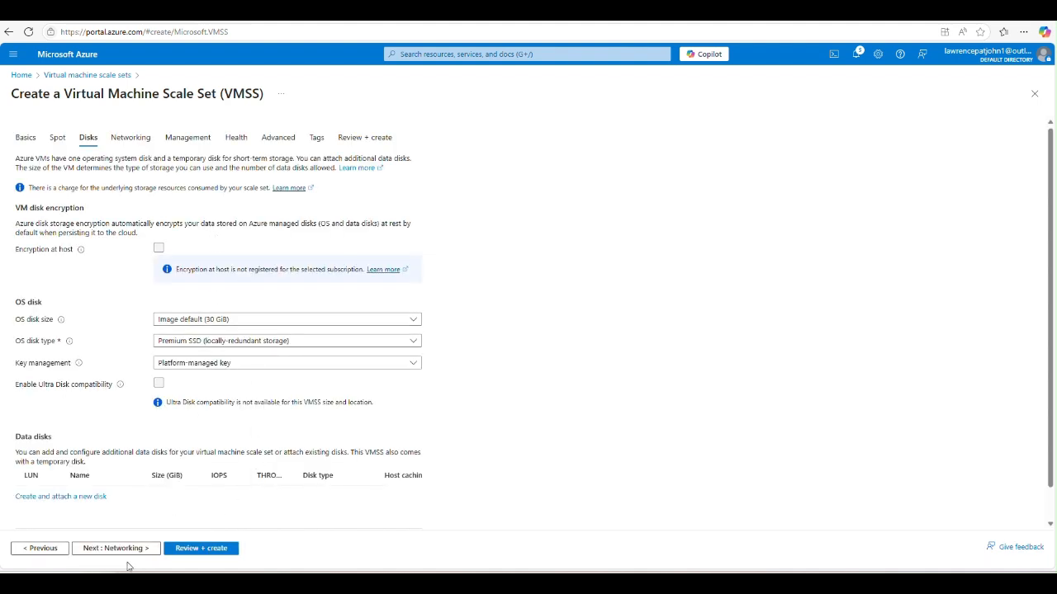
{"action": "left_click", "coordinate": [129, 549]}
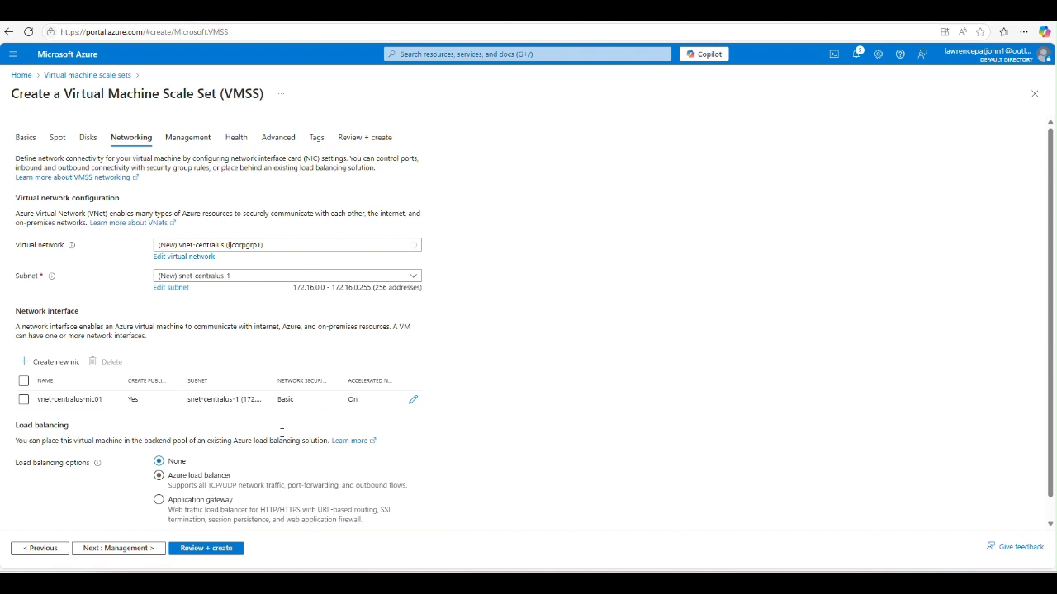
{"action": "left_click", "coordinate": [412, 251]}
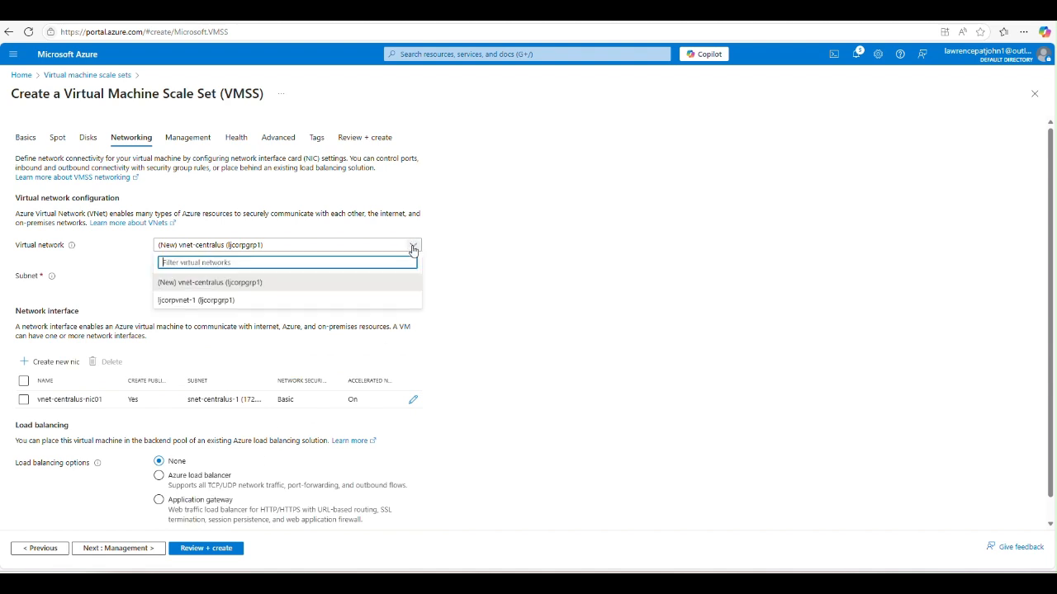
{"action": "left_click", "coordinate": [275, 301]}
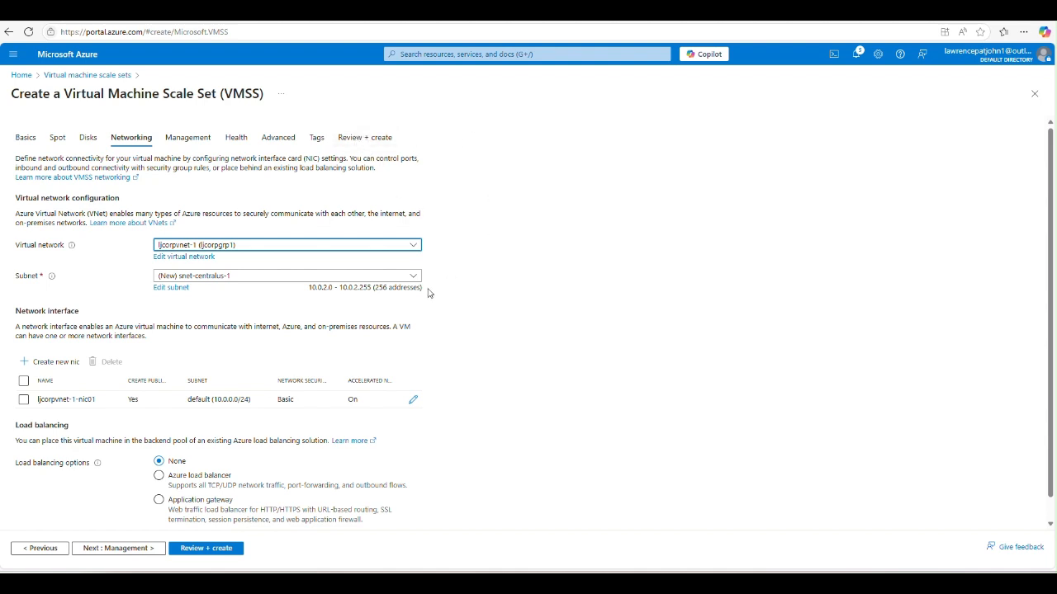
{"action": "scroll", "coordinate": [432, 361], "scroll_direction": "down", "scroll_amount": 1}
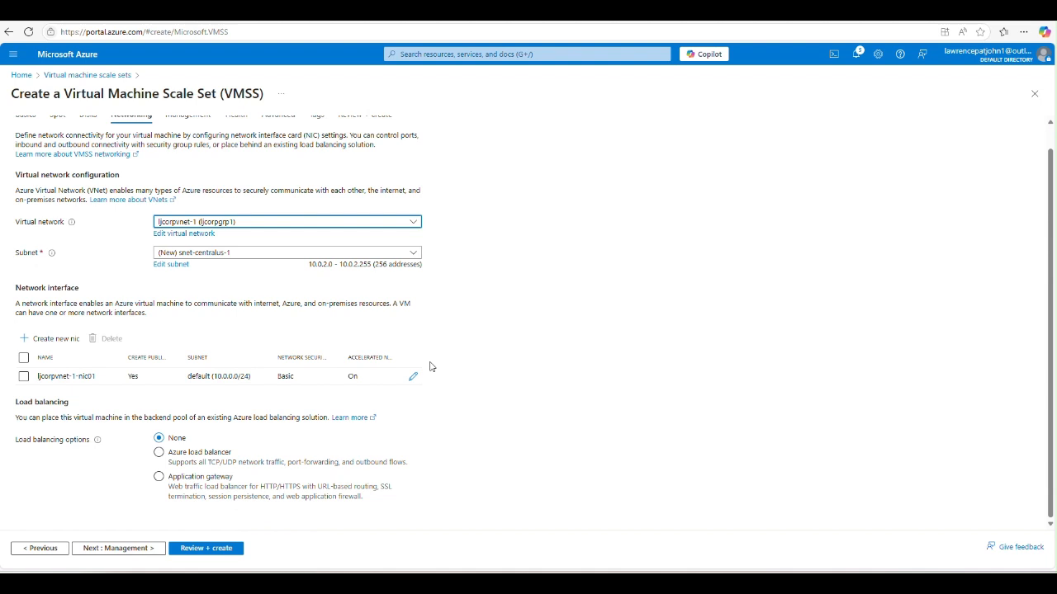
Enable user data with the script: #!/bin/bash; sudo apt update -y; sudo apt install nginx -y; sudo sytemctl start nginx; sudo systemctl enable nginx
{"action": "left_click", "coordinate": [130, 551]}
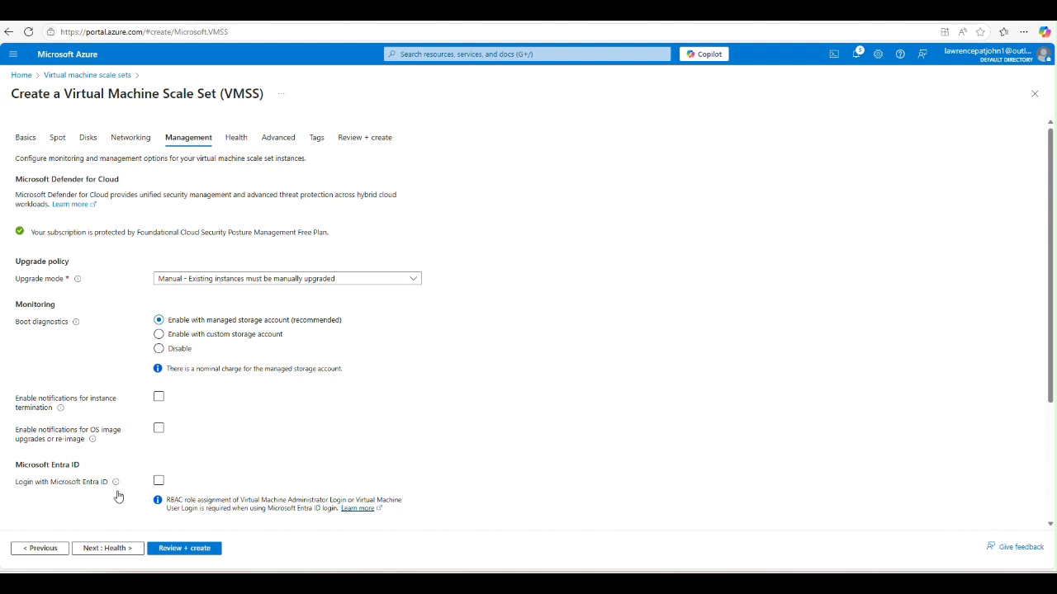
{"action": "left_click", "coordinate": [108, 548]}
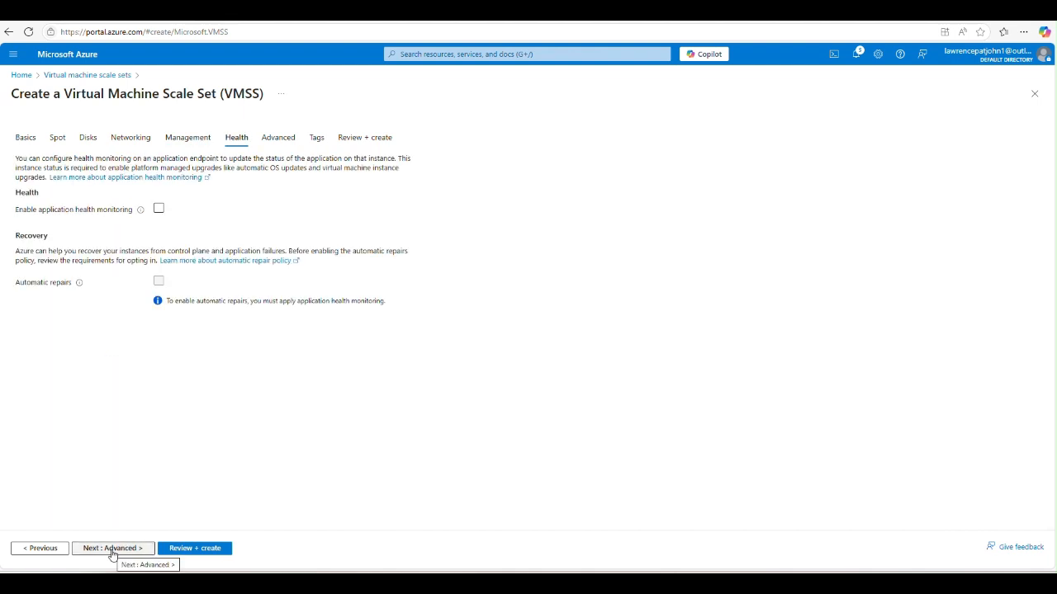
{"action": "left_click", "coordinate": [113, 550]}
{"action": "scroll", "coordinate": [130, 348], "scroll_direction": "down", "scroll_amount": 5}
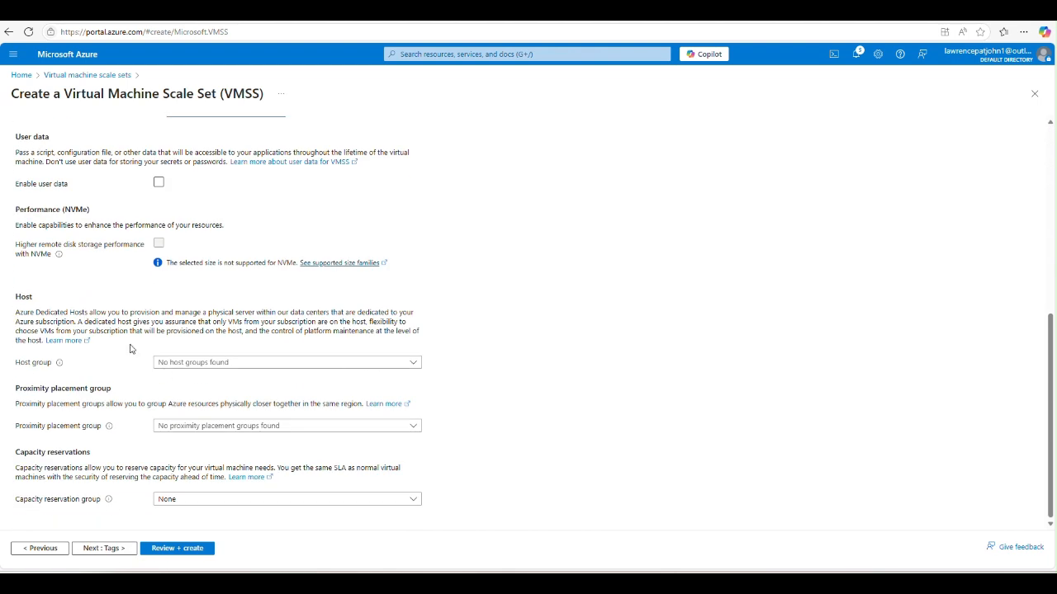
{"action": "left_click", "coordinate": [159, 183]}
{"action": "left_click", "coordinate": [159, 184]}
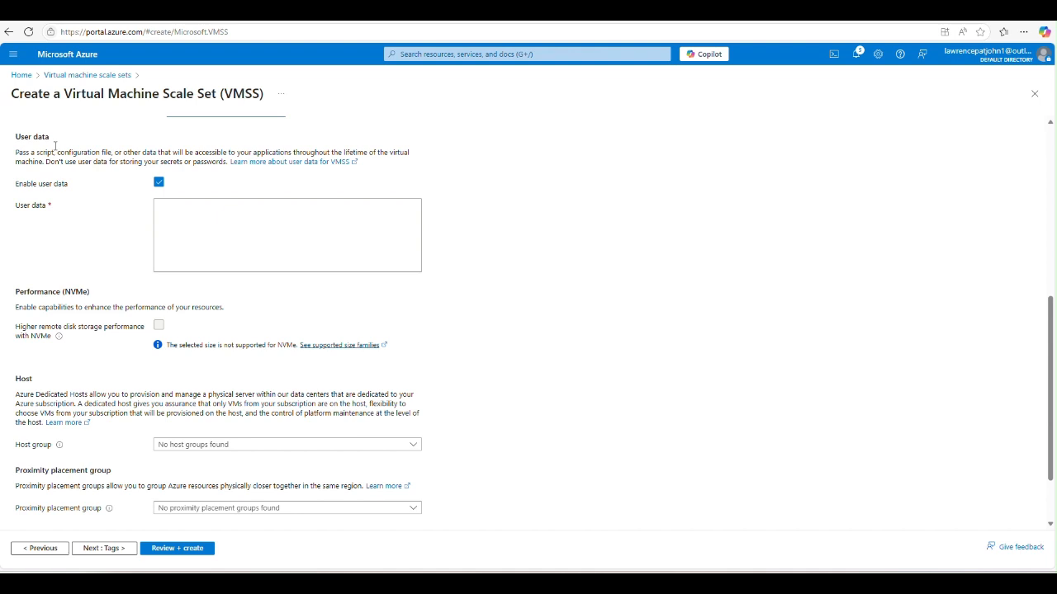
{"action": "left_click", "coordinate": [220, 213]}
{"action": "type", "text": "#!/bin/bash sudo apt update -y sudo apt install nginx -y sudo sytemctl start nginx sudo systemctl enable nginx"}
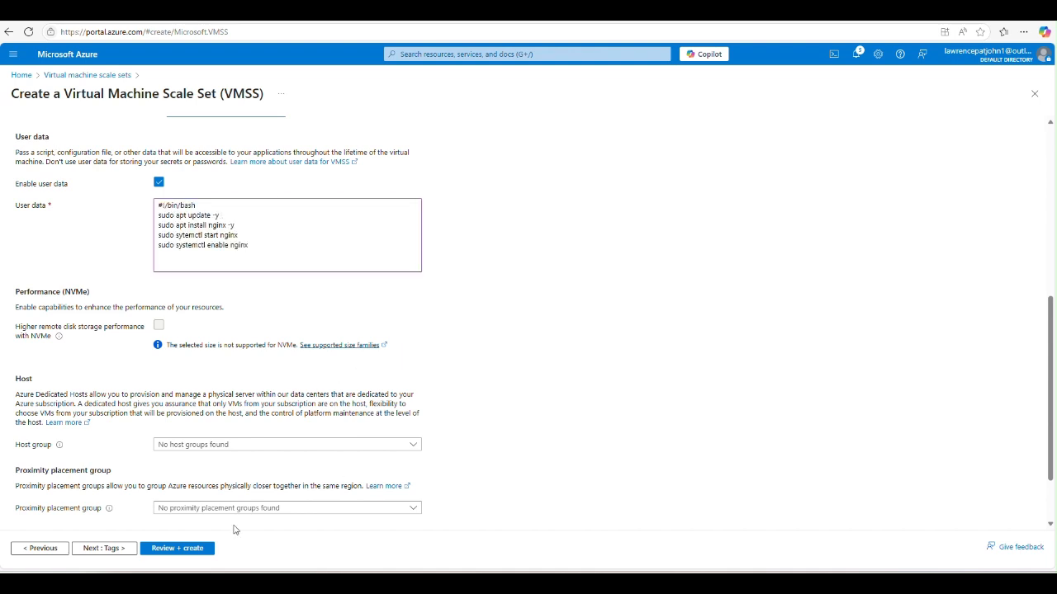
Review and create the scale set without tags, and open the instance list of the deployed ljcorpvmscaler resource
{"action": "left_click", "coordinate": [104, 549]}
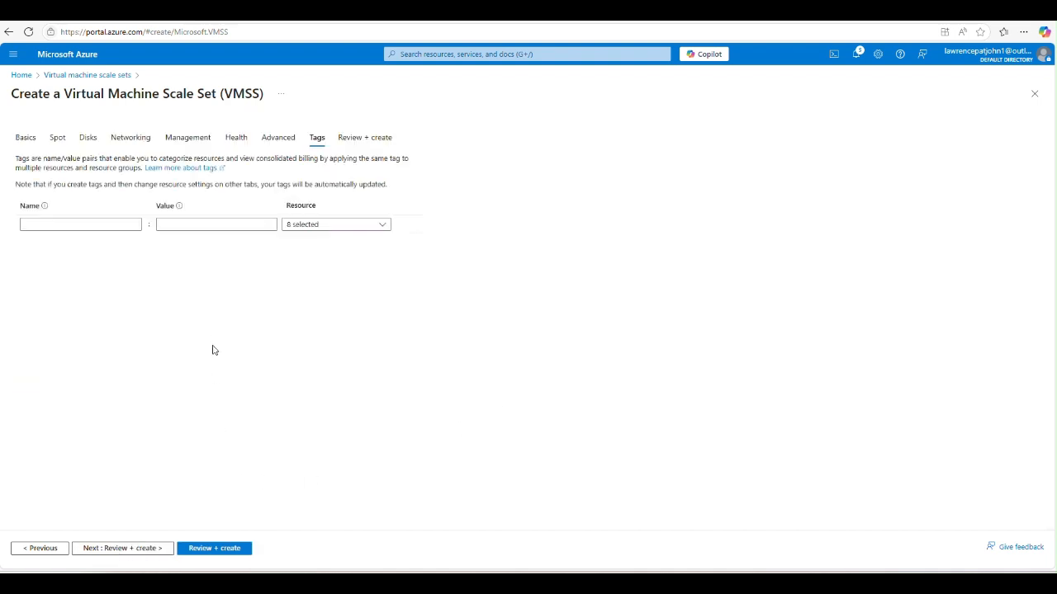
{"action": "left_click", "coordinate": [157, 548]}
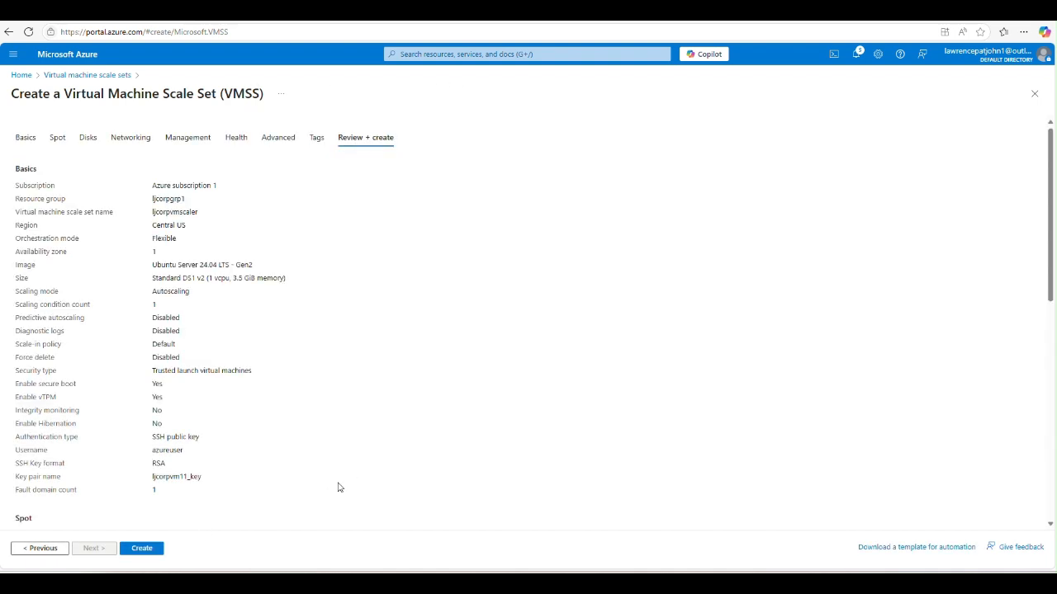
{"action": "left_click", "coordinate": [142, 550]}
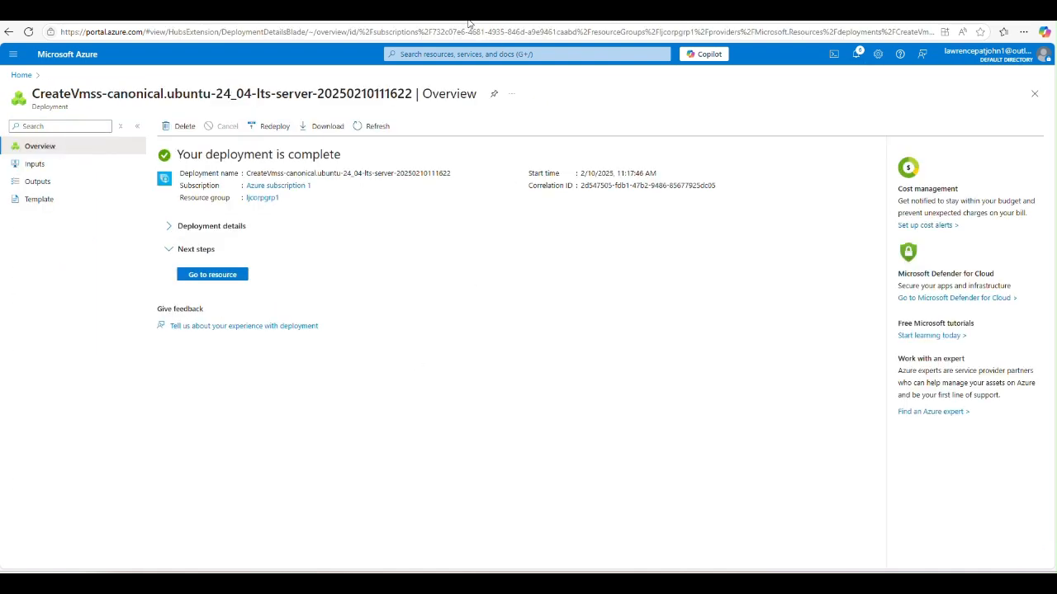
{"action": "left_click", "coordinate": [212, 275]}
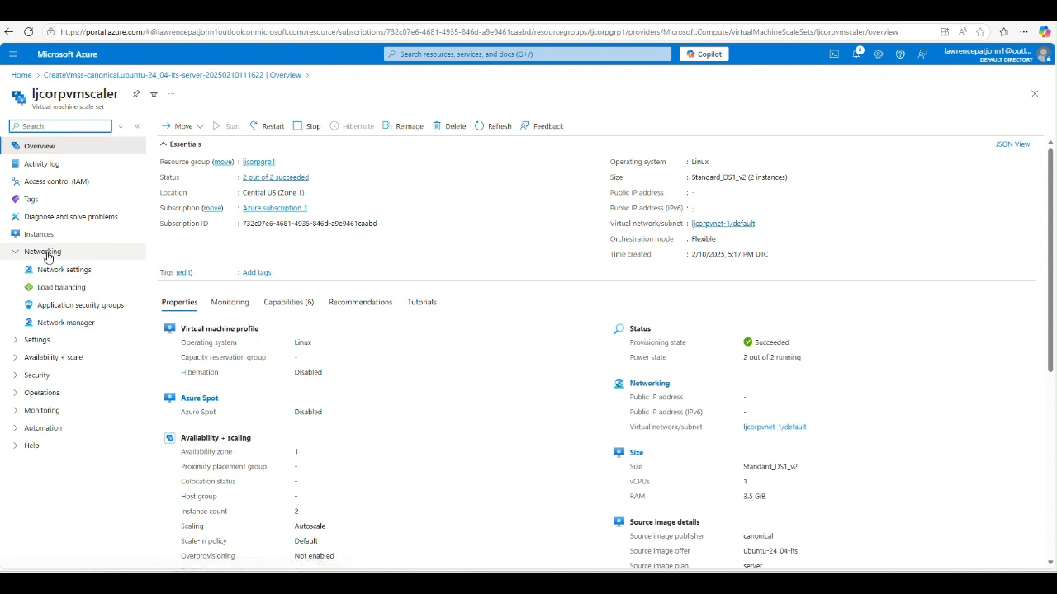
{"action": "left_click", "coordinate": [40, 235]}
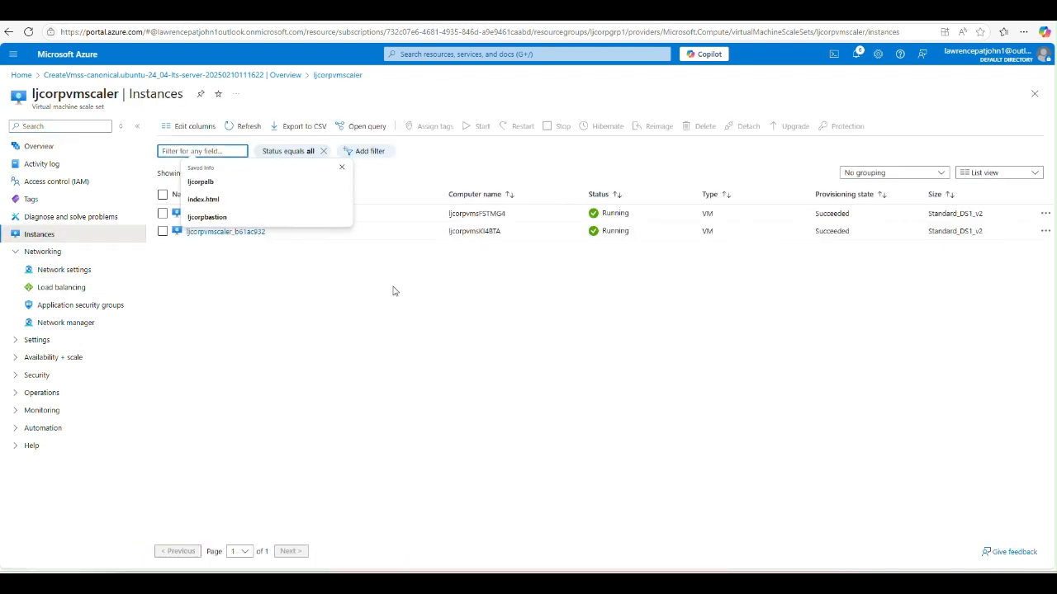
Add an inbound port rule in the scale set's network settings that allows destination port 22 from any source
{"action": "left_click", "coordinate": [58, 272]}
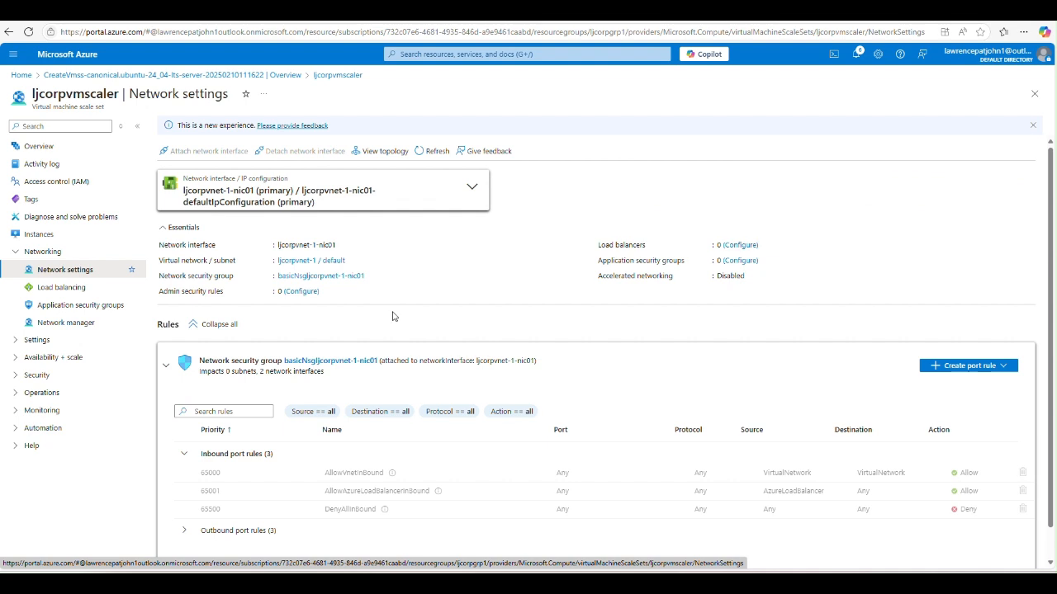
{"action": "scroll", "coordinate": [445, 326], "scroll_direction": "down", "scroll_amount": 1}
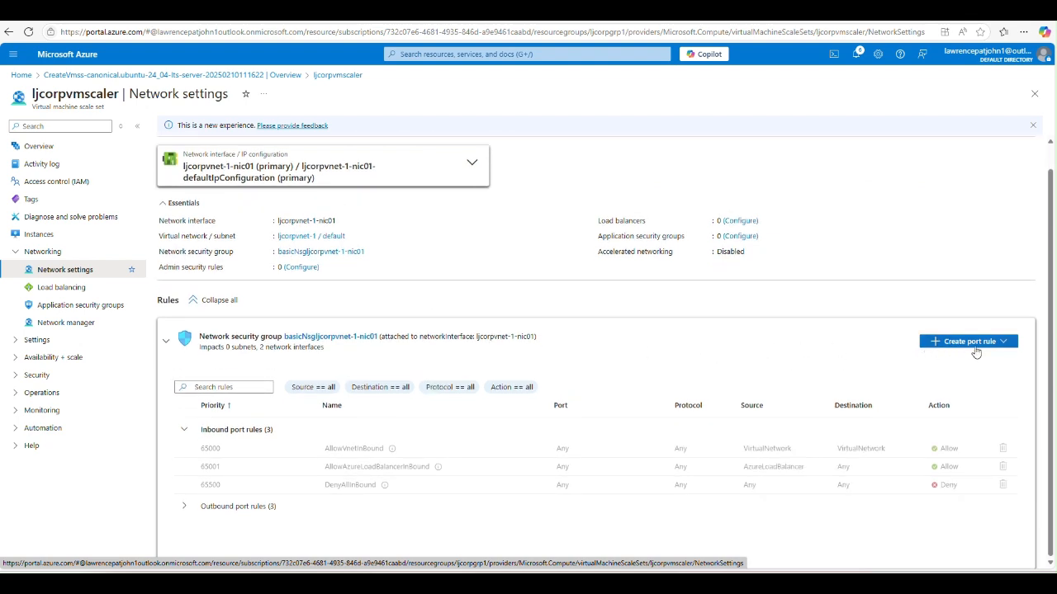
{"action": "left_click", "coordinate": [1006, 343]}
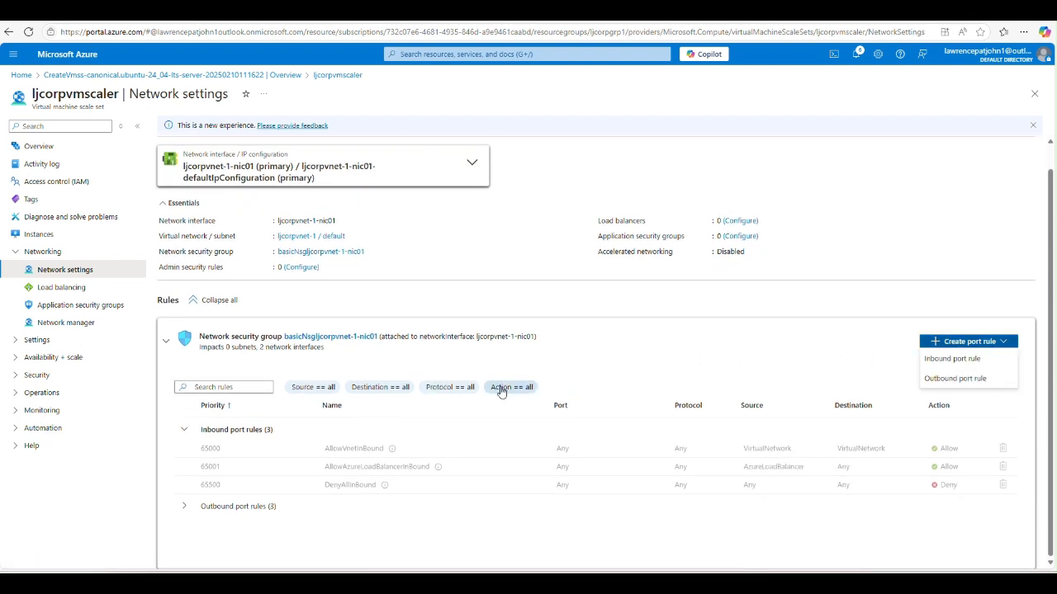
{"action": "left_click", "coordinate": [960, 360]}
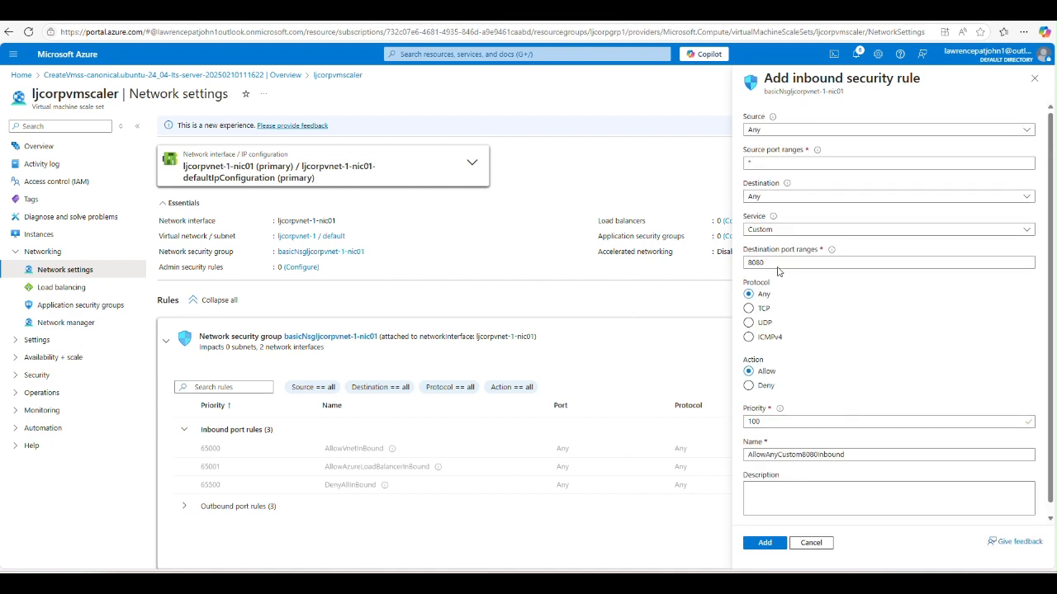
{"action": "left_click_drag", "start_coordinate": [777, 265], "coordinate": [681, 264]}
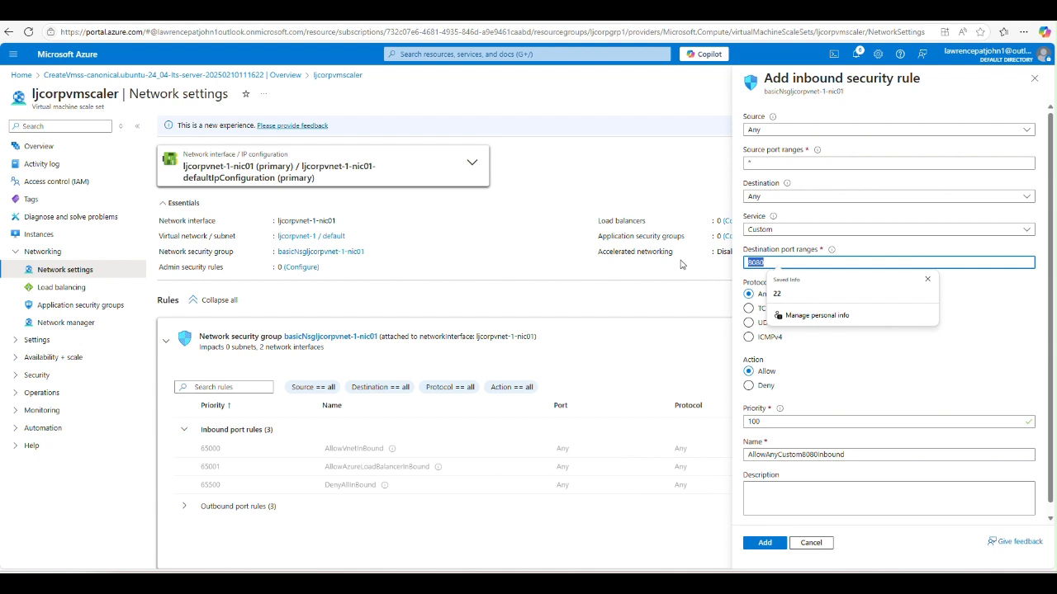
{"action": "left_click", "coordinate": [772, 296]}
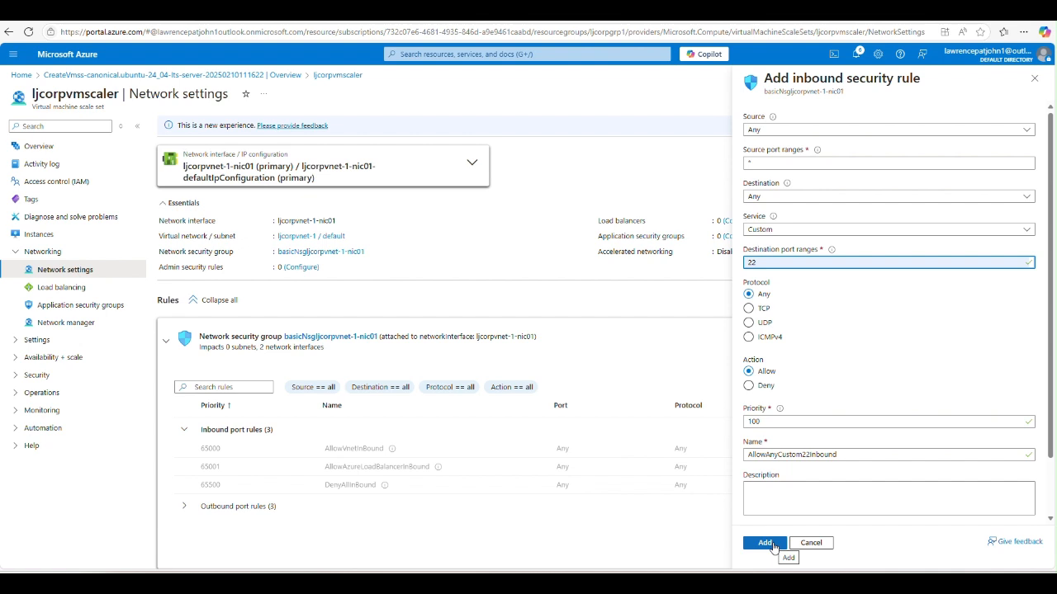
{"action": "left_click", "coordinate": [773, 546]}
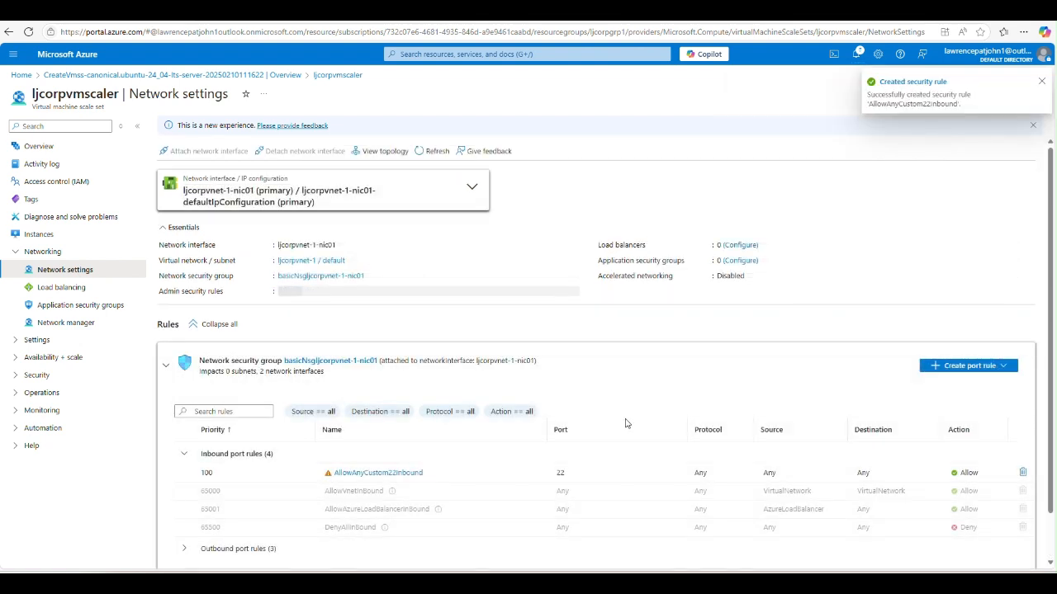
Add a second inbound port rule allowing destination port 80 from any source, and expand the outbound port rules
{"action": "left_click", "coordinate": [1005, 369]}
{"action": "left_click", "coordinate": [971, 382]}
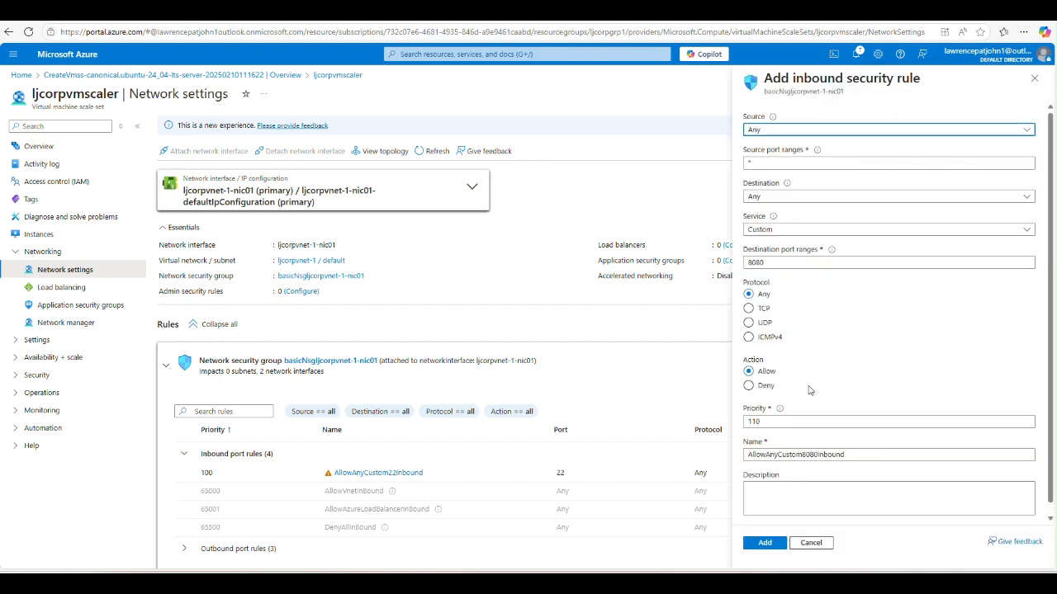
{"action": "double_click", "coordinate": [755, 262]}
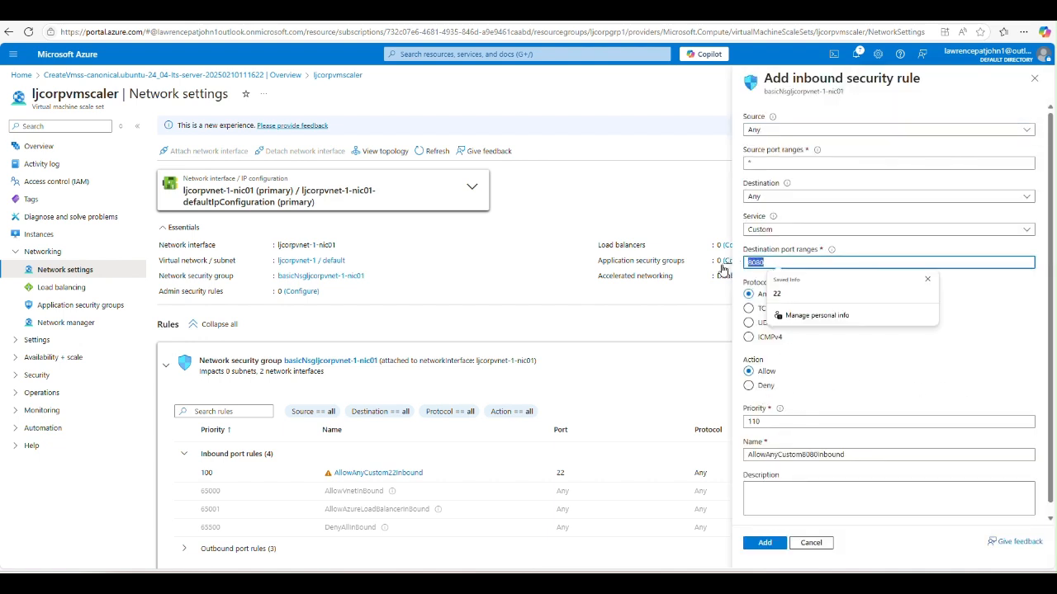
{"action": "type", "text": "80"}
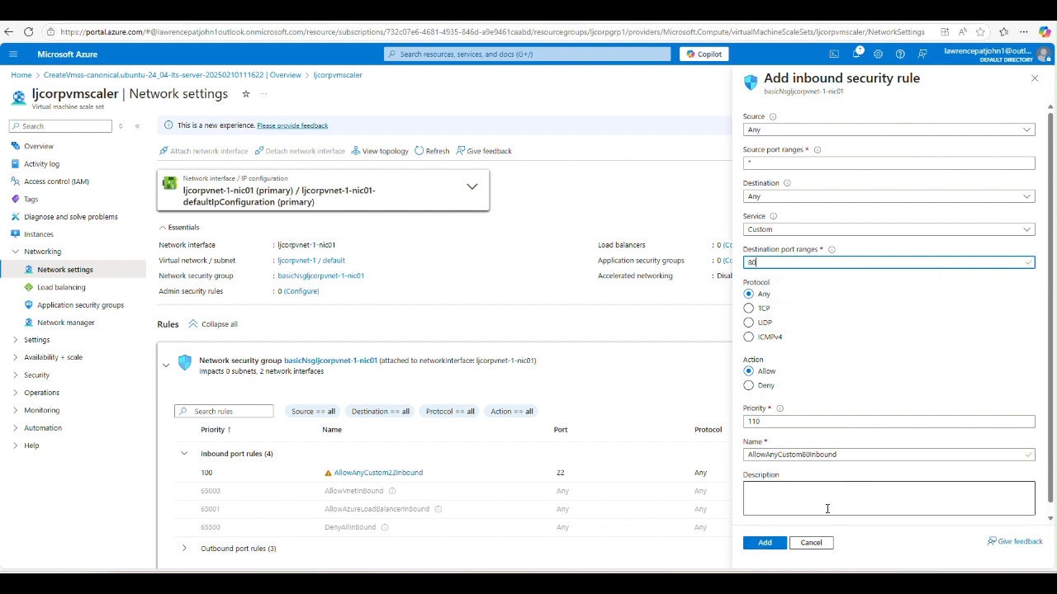
{"action": "left_click", "coordinate": [765, 543]}
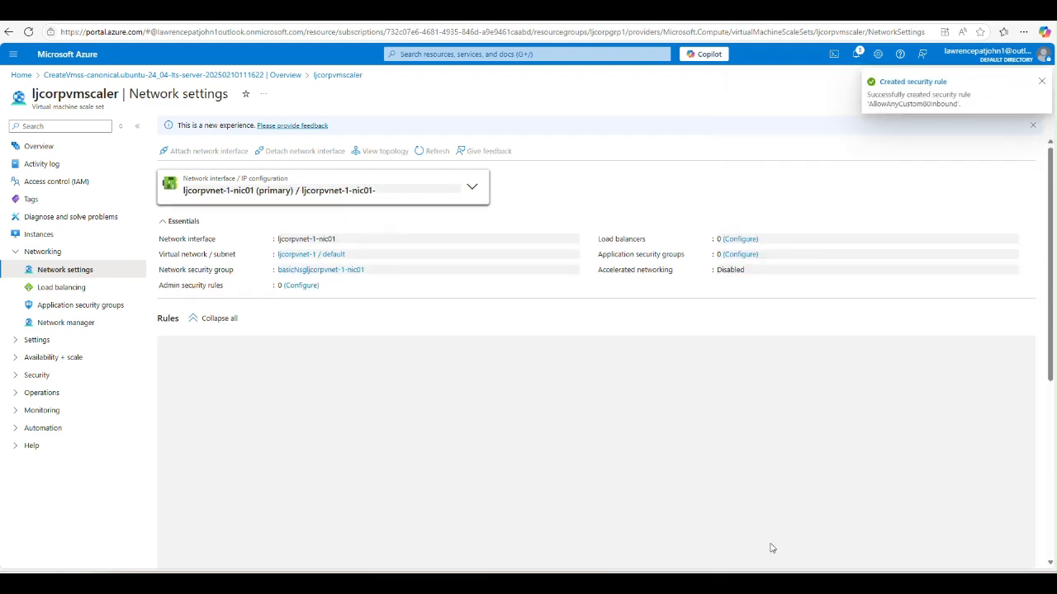
{"action": "scroll", "coordinate": [309, 399], "scroll_direction": "down", "scroll_amount": 1}
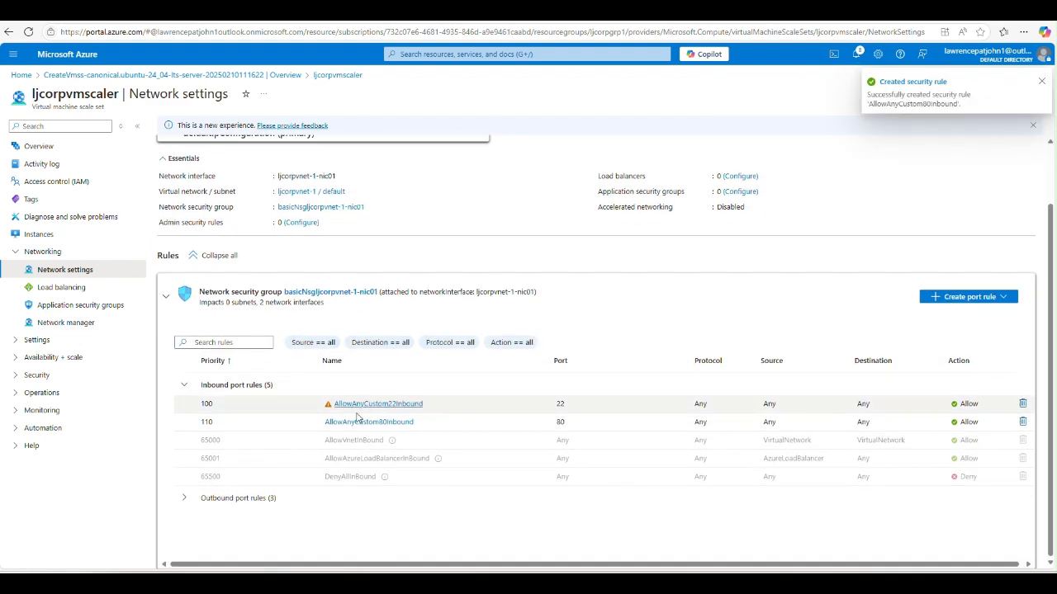
{"action": "left_click", "coordinate": [183, 501]}
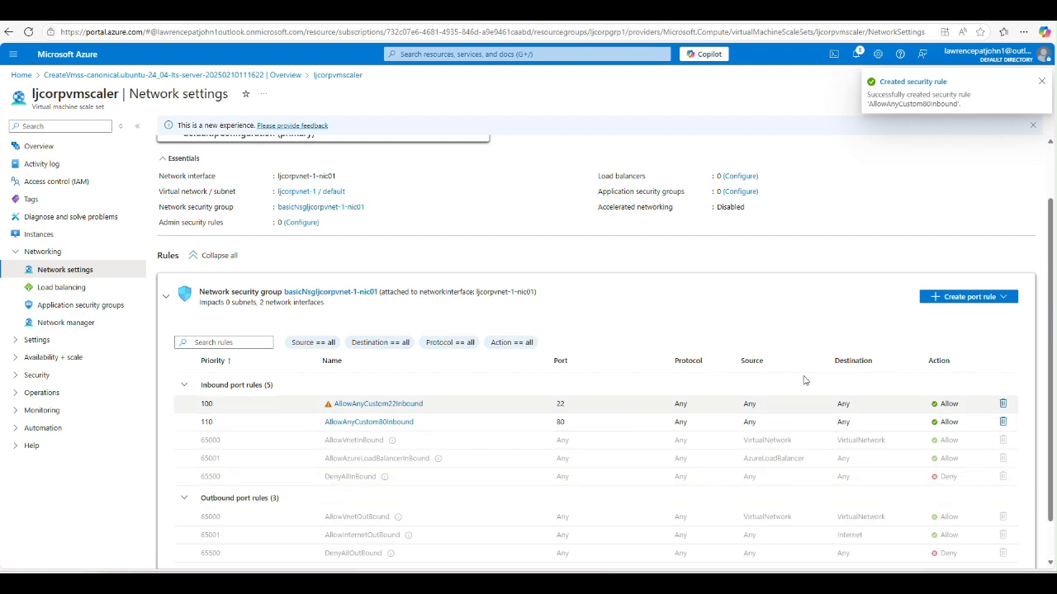
Add an outbound port rule to the scale set's network security group that allows destination port 80 from any source
{"action": "left_click", "coordinate": [1002, 298]}
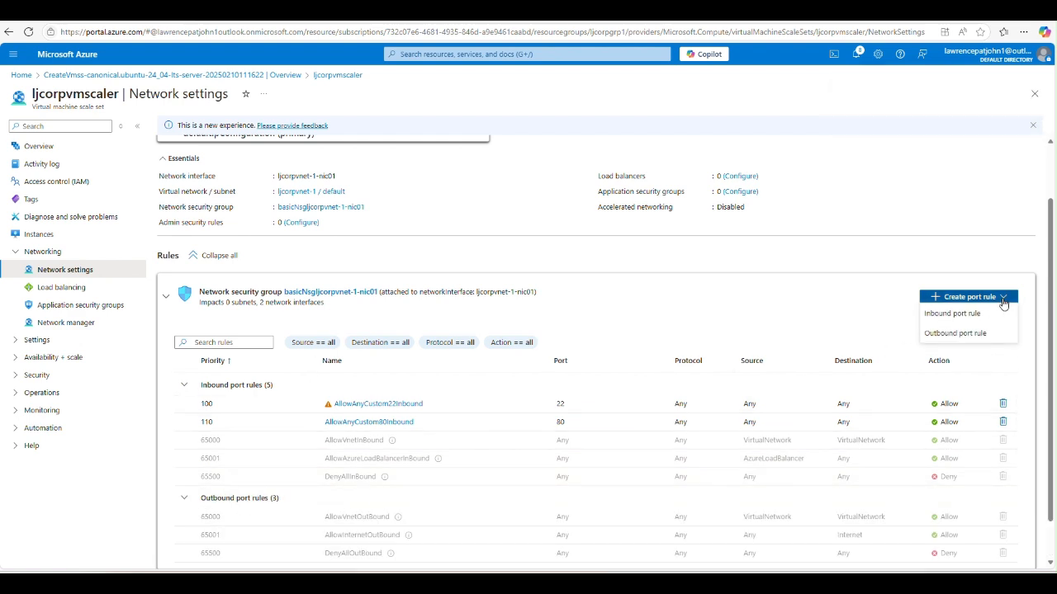
{"action": "left_click", "coordinate": [976, 333]}
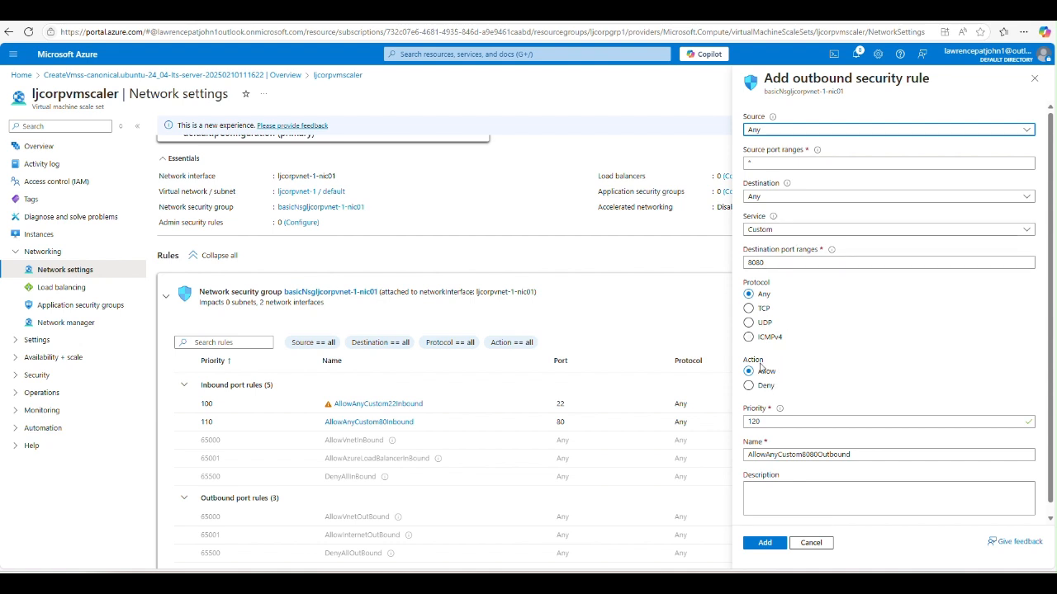
{"action": "double_click", "coordinate": [766, 258]}
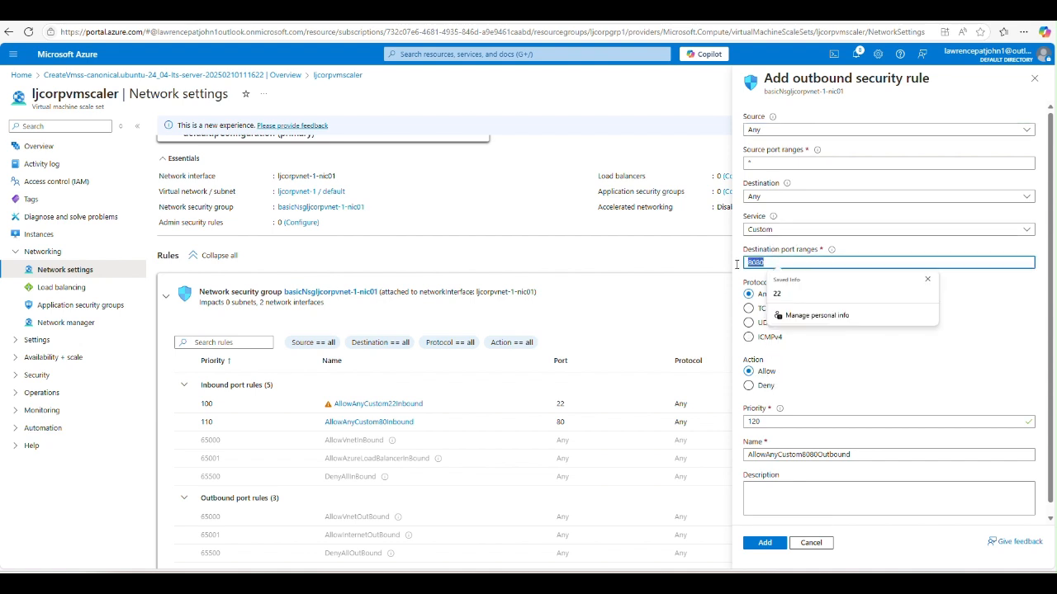
{"action": "type", "text": "80"}
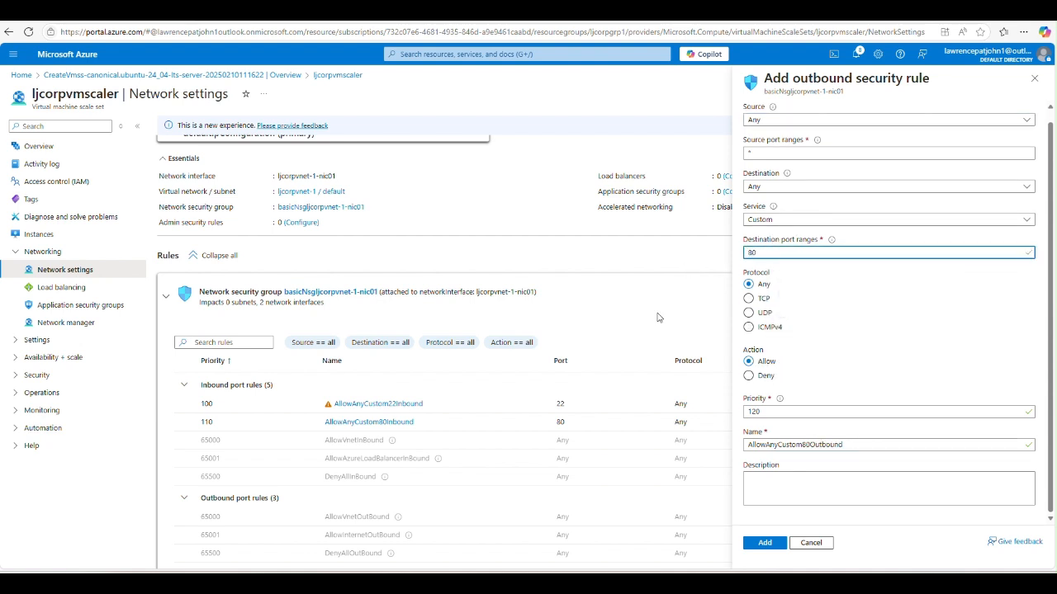
{"action": "left_click", "coordinate": [772, 540]}
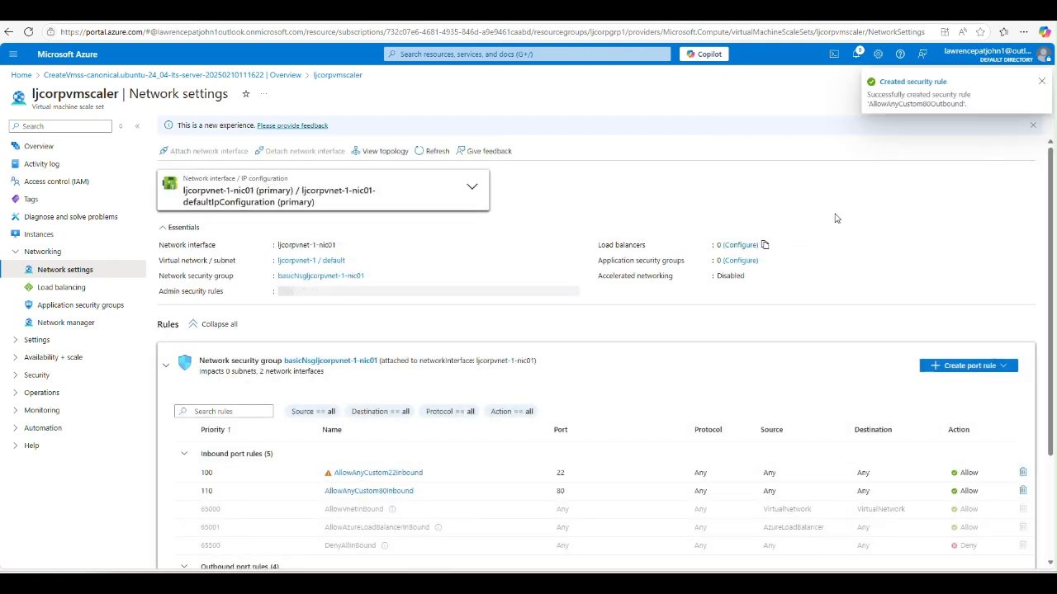
{"action": "left_click", "coordinate": [1041, 83]}
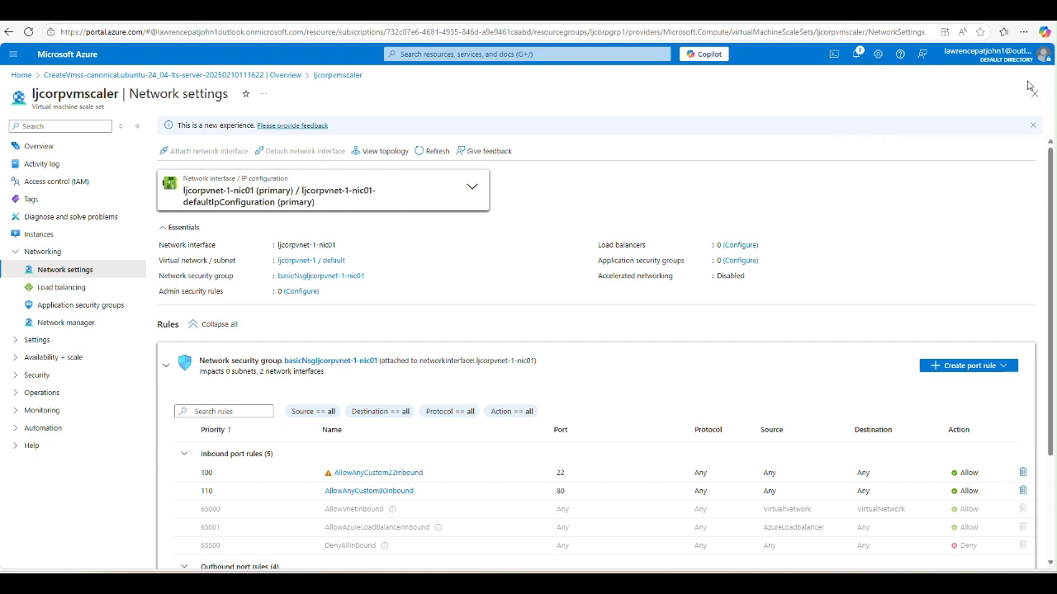
Start a new network security group named ljcorpwin-nsg in the ljcorpgrp1 resource group
{"action": "left_click", "coordinate": [19, 75]}
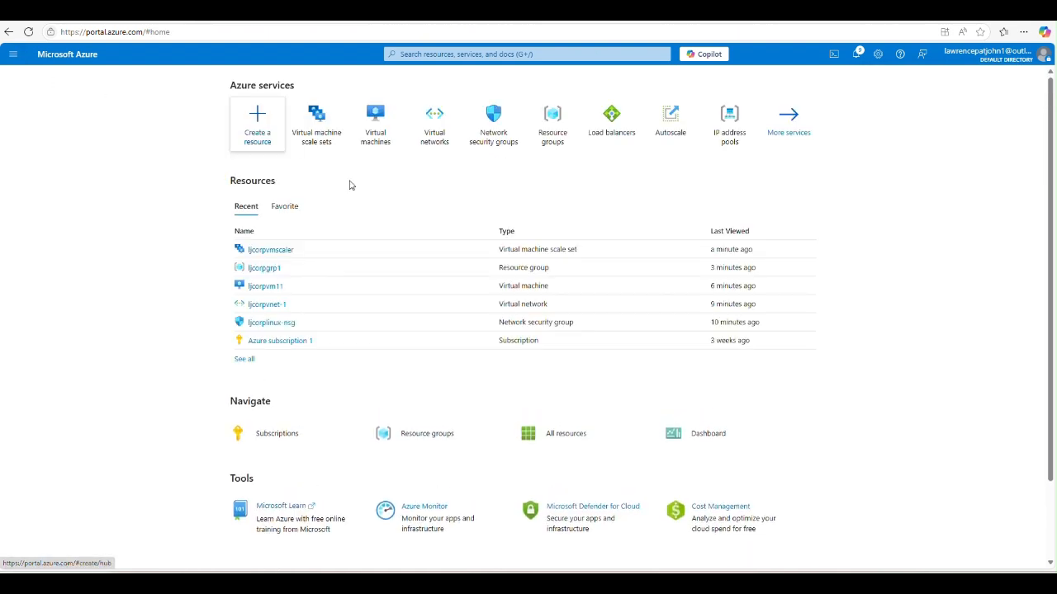
{"action": "left_click", "coordinate": [497, 128]}
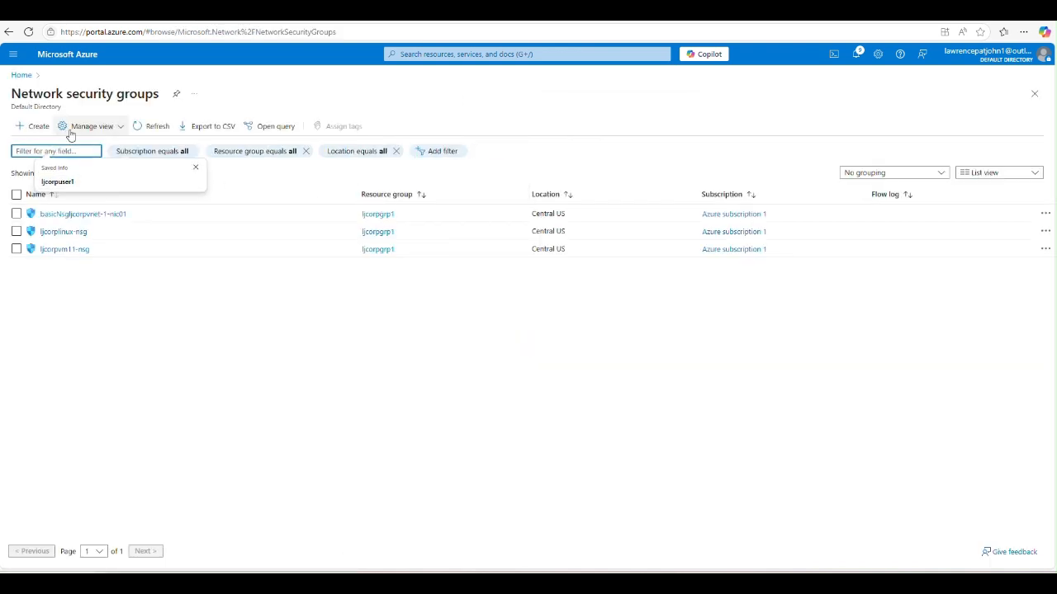
{"action": "left_click", "coordinate": [42, 128]}
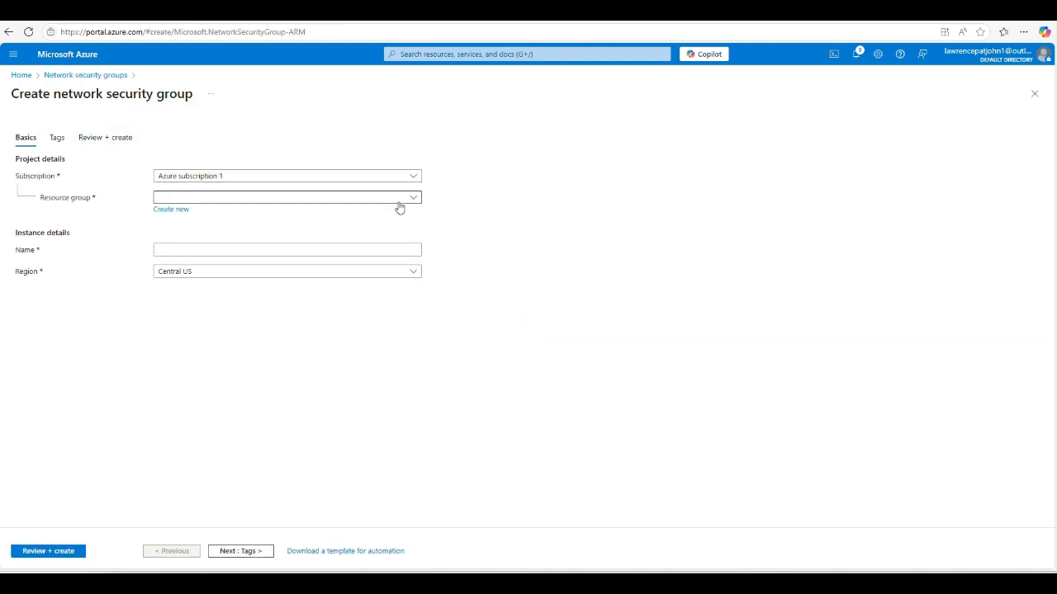
{"action": "left_click", "coordinate": [409, 200]}
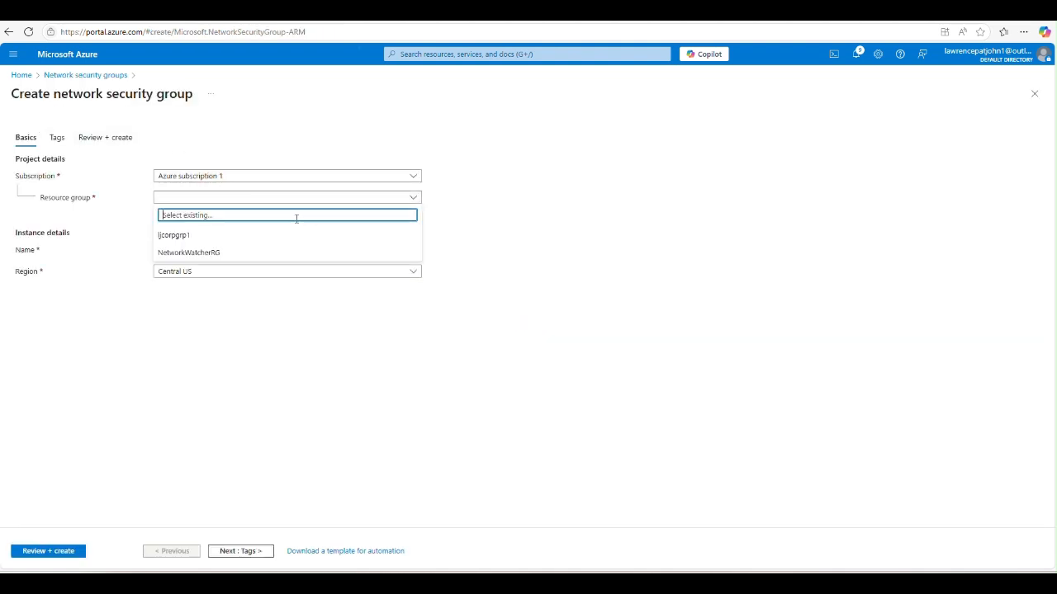
{"action": "left_click", "coordinate": [174, 236]}
{"action": "left_click", "coordinate": [238, 250]}
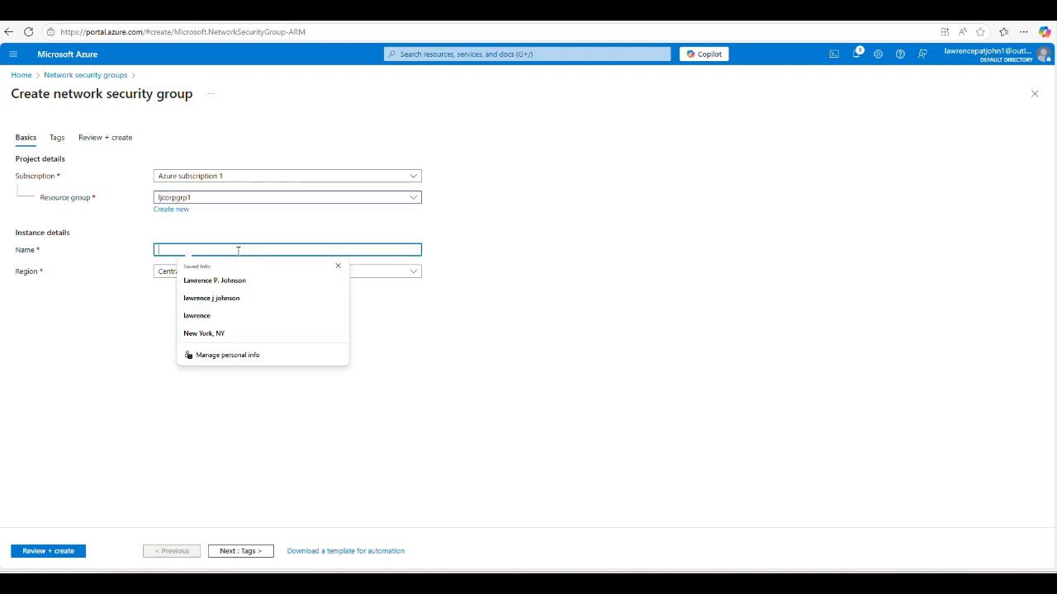
{"action": "type", "text": "ljcorpwin-nsg"}
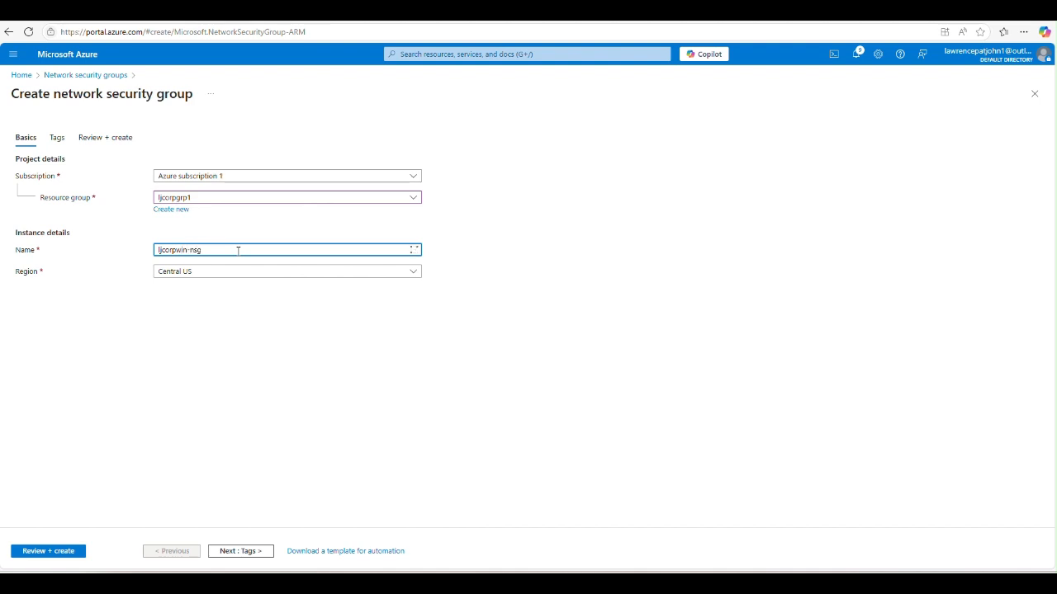
Review and create the network security group without adding tags
{"action": "left_click", "coordinate": [237, 553]}
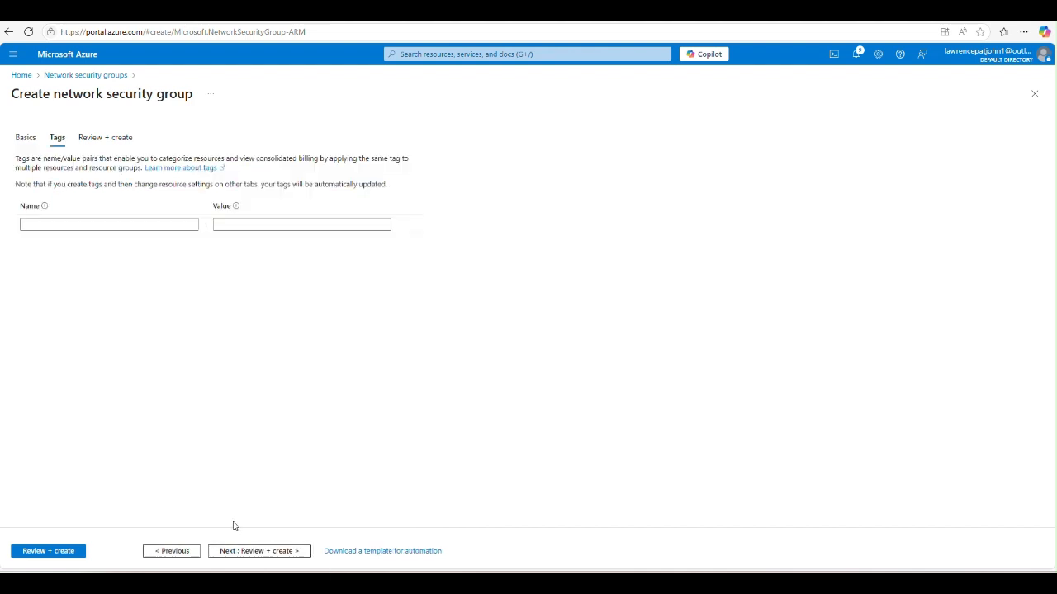
{"action": "left_click", "coordinate": [234, 550]}
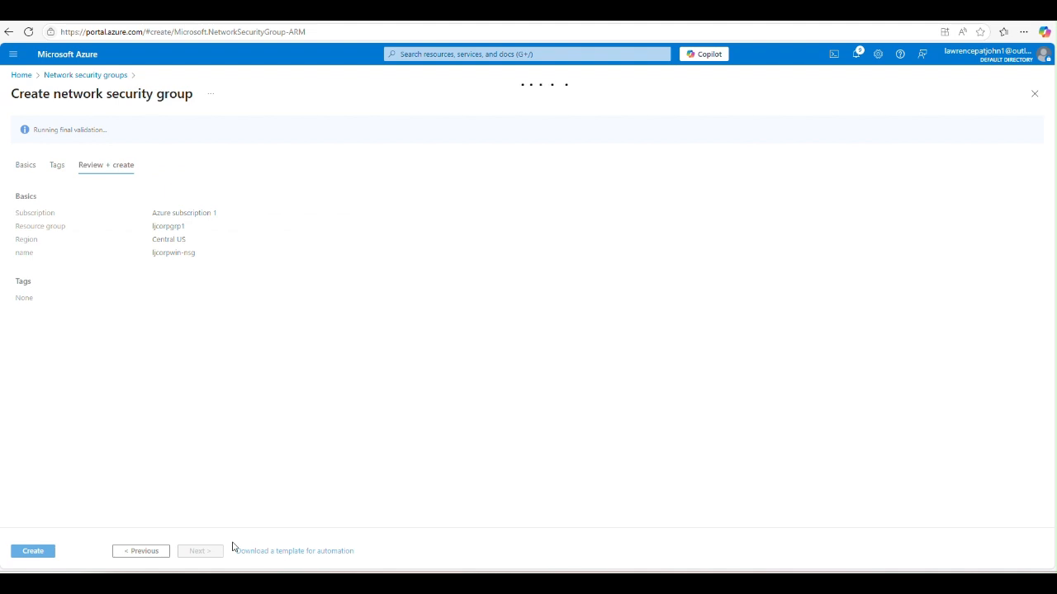
{"action": "left_click", "coordinate": [43, 554]}
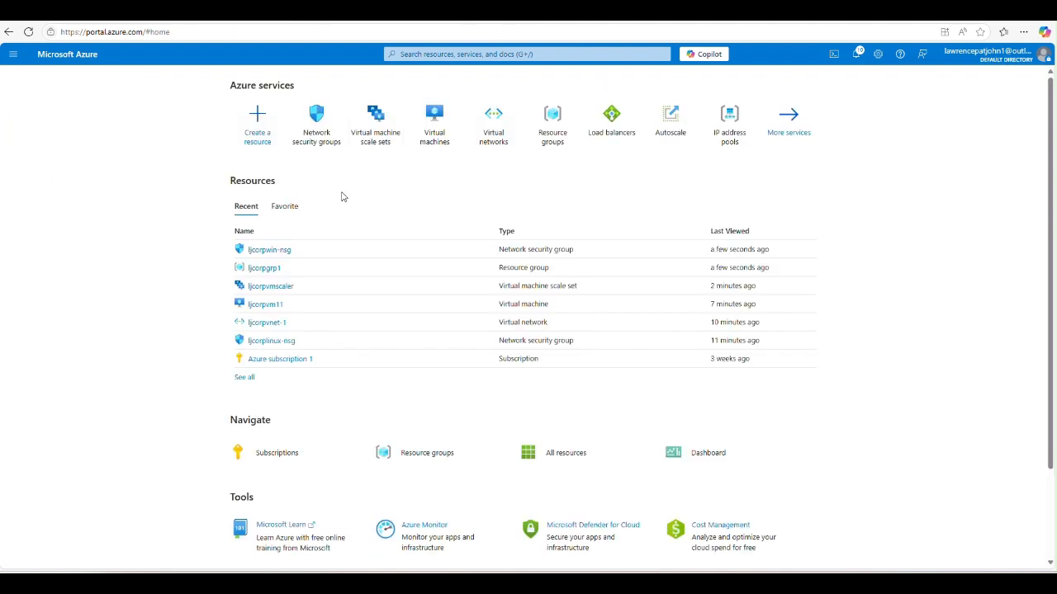
Start creating a virtual machine named ljcorpwinvm1 in the ljcorpgrp1 resource group
{"action": "mouse_move", "coordinate": [266, 256]}
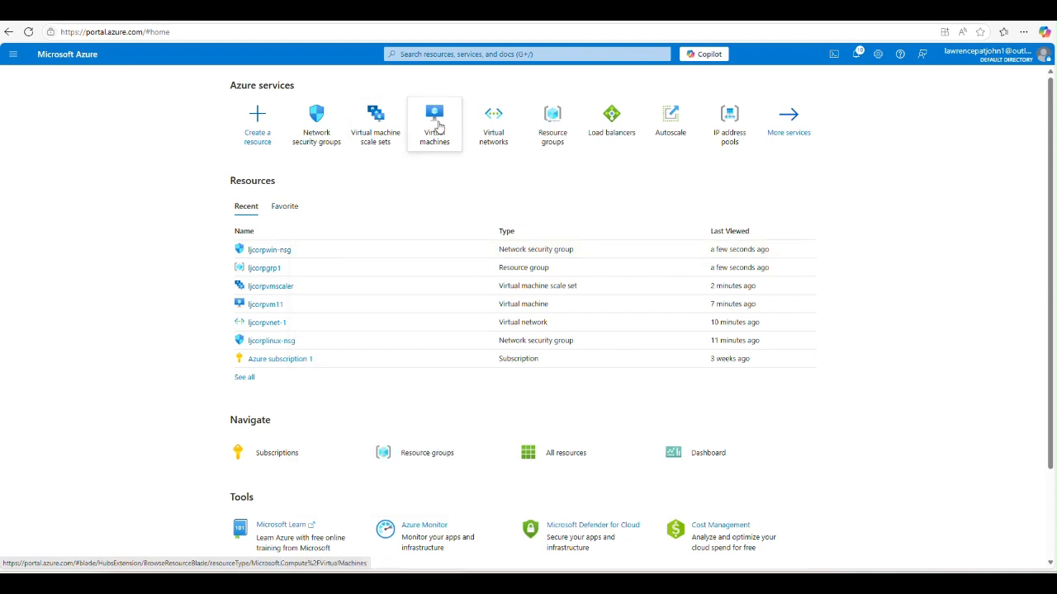
{"action": "left_click", "coordinate": [438, 126]}
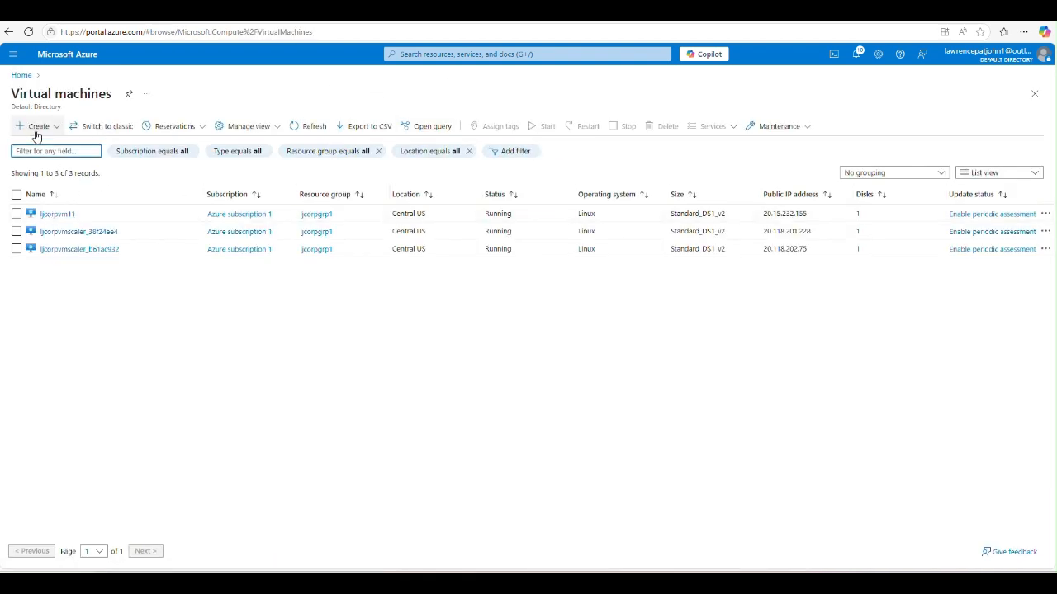
{"action": "left_click", "coordinate": [36, 128]}
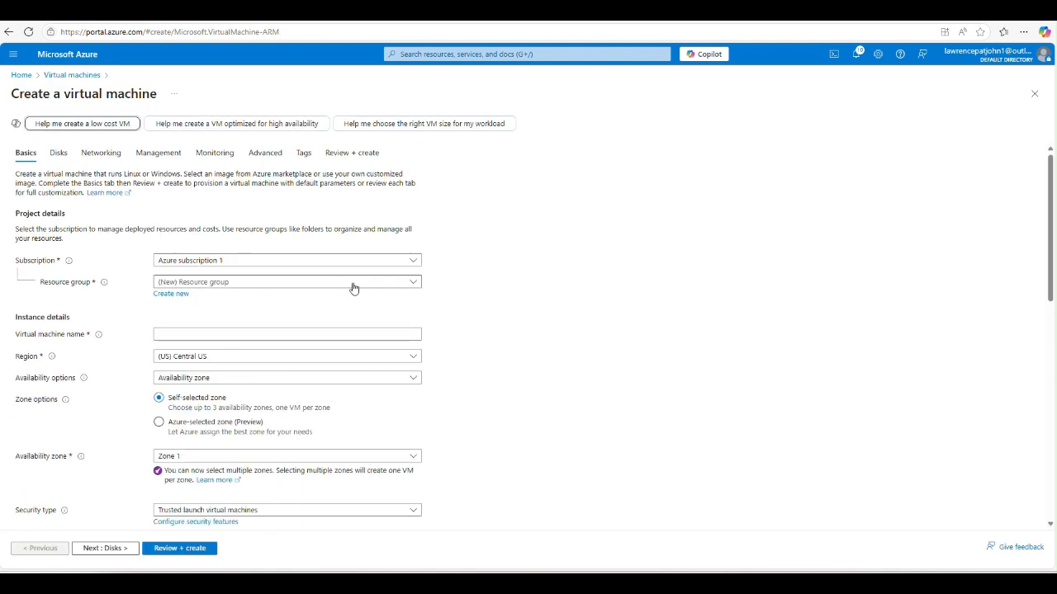
{"action": "left_click", "coordinate": [413, 284]}
{"action": "left_click", "coordinate": [236, 320]}
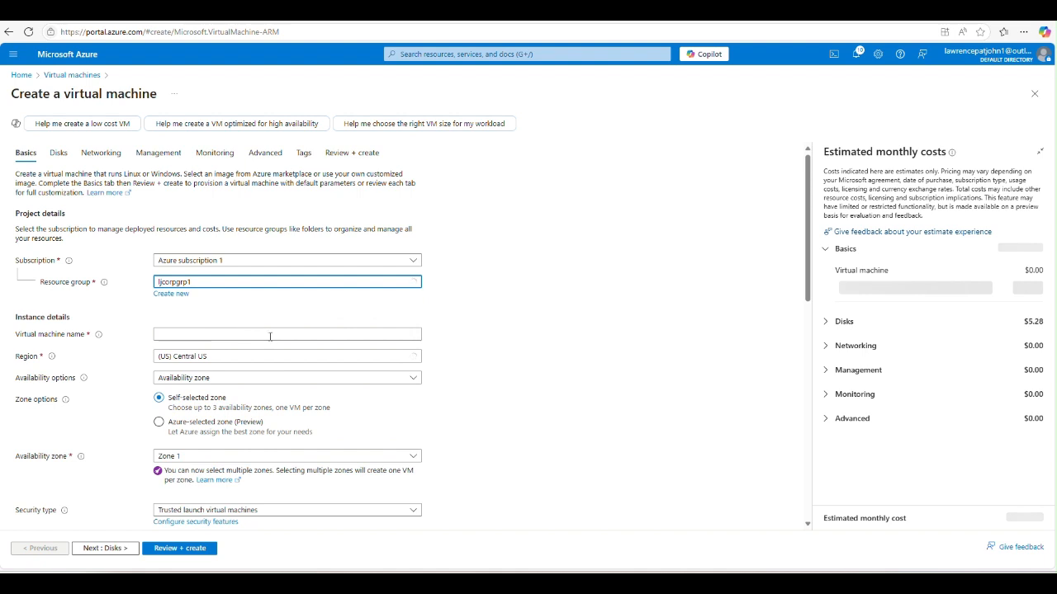
{"action": "left_click", "coordinate": [245, 333]}
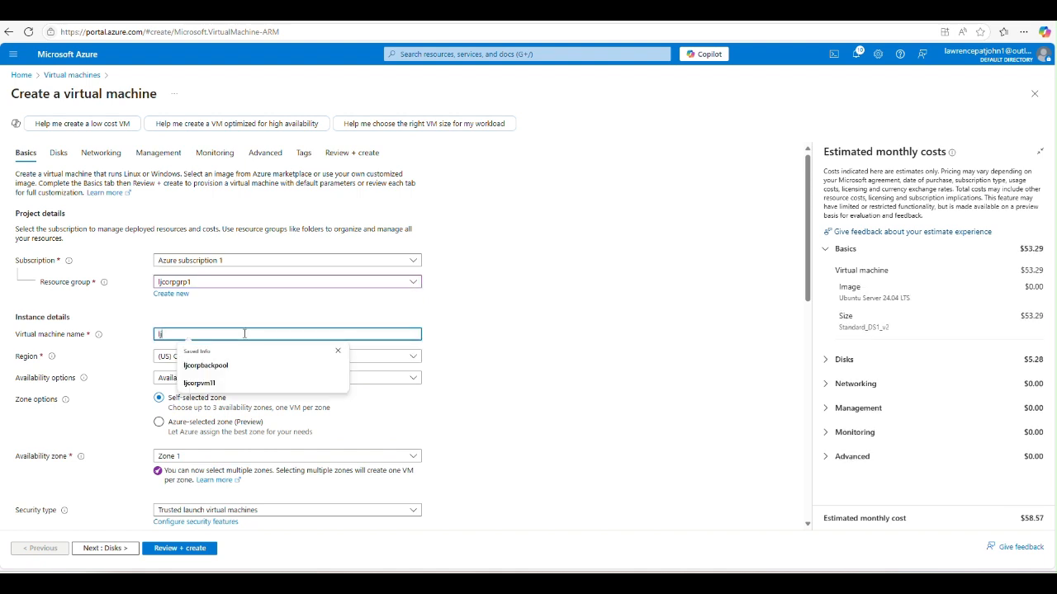
{"action": "type", "text": "ljcor"}
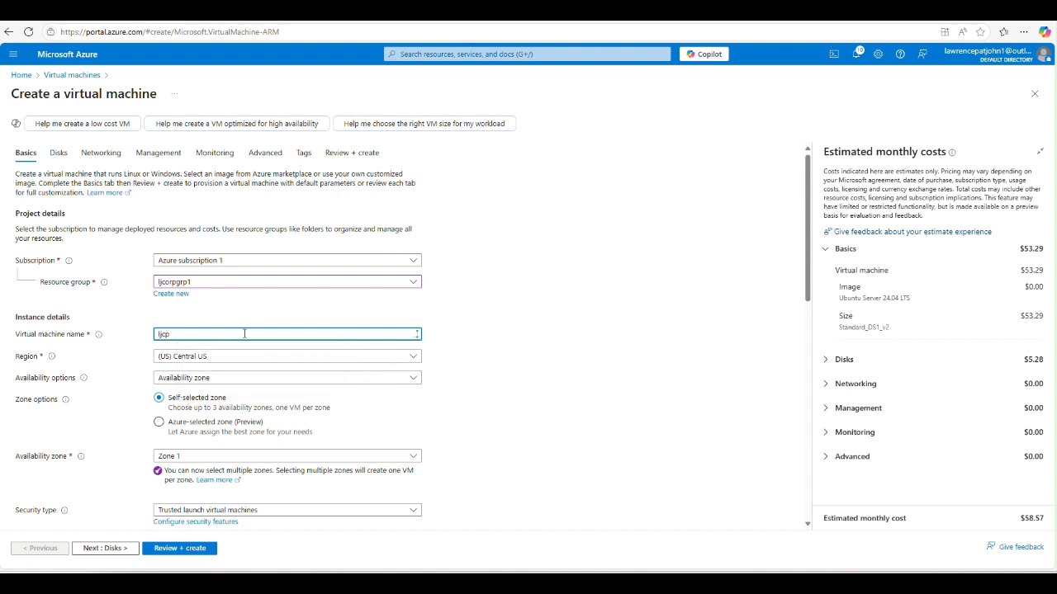
{"action": "key", "text": "BackSpace"}
{"action": "type", "text": "pwinvm1"}
Set the virtual machine's security type to Standard and its image to Windows Server 2019 Datacenter - x64 Gen2
{"action": "scroll", "coordinate": [370, 402], "scroll_direction": "down", "scroll_amount": 3}
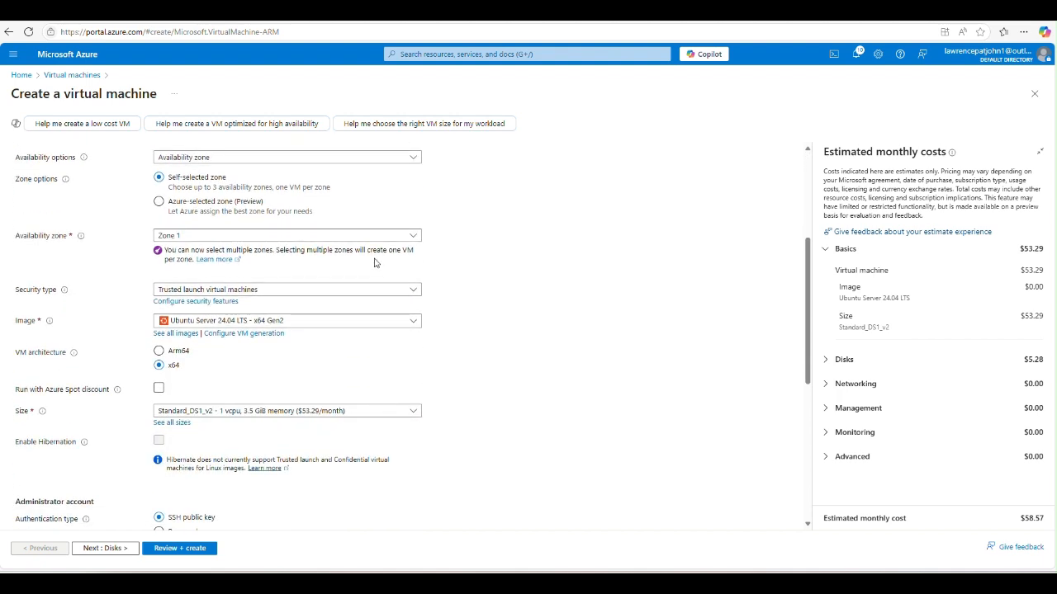
{"action": "left_click", "coordinate": [412, 293]}
{"action": "left_click", "coordinate": [279, 312]}
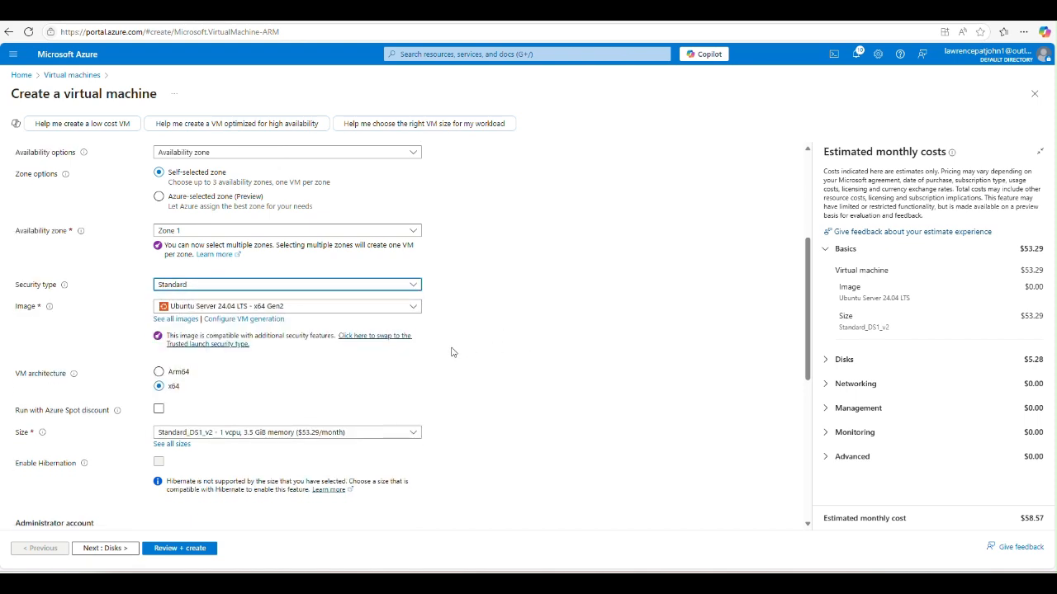
{"action": "scroll", "coordinate": [453, 349], "scroll_direction": "down", "scroll_amount": 4}
{"action": "scroll", "coordinate": [428, 352], "scroll_direction": "up", "scroll_amount": 5}
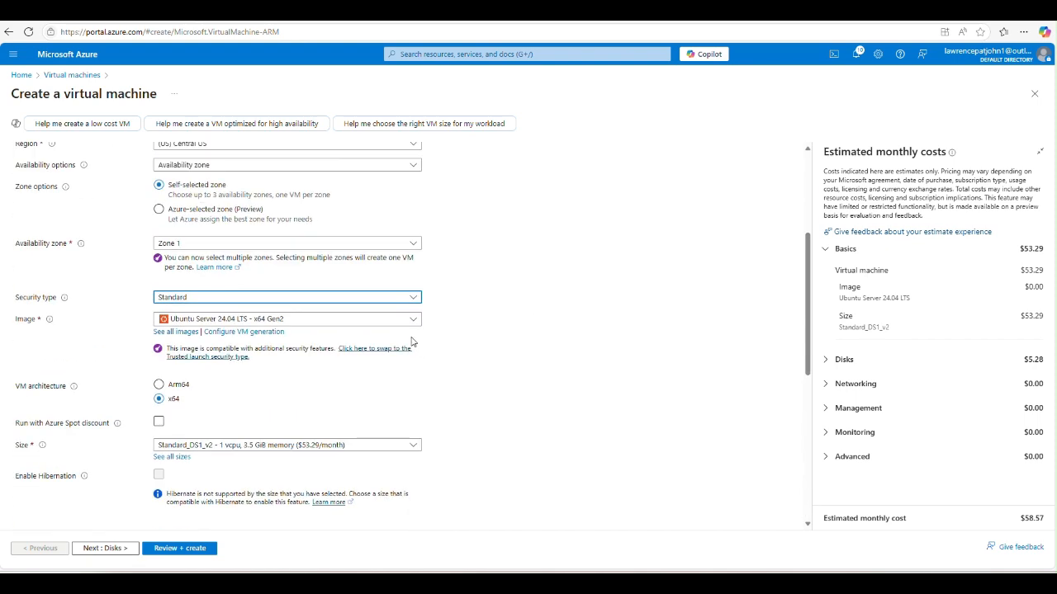
{"action": "left_click", "coordinate": [413, 320]}
{"action": "scroll", "coordinate": [396, 351], "scroll_direction": "up", "scroll_amount": 1}
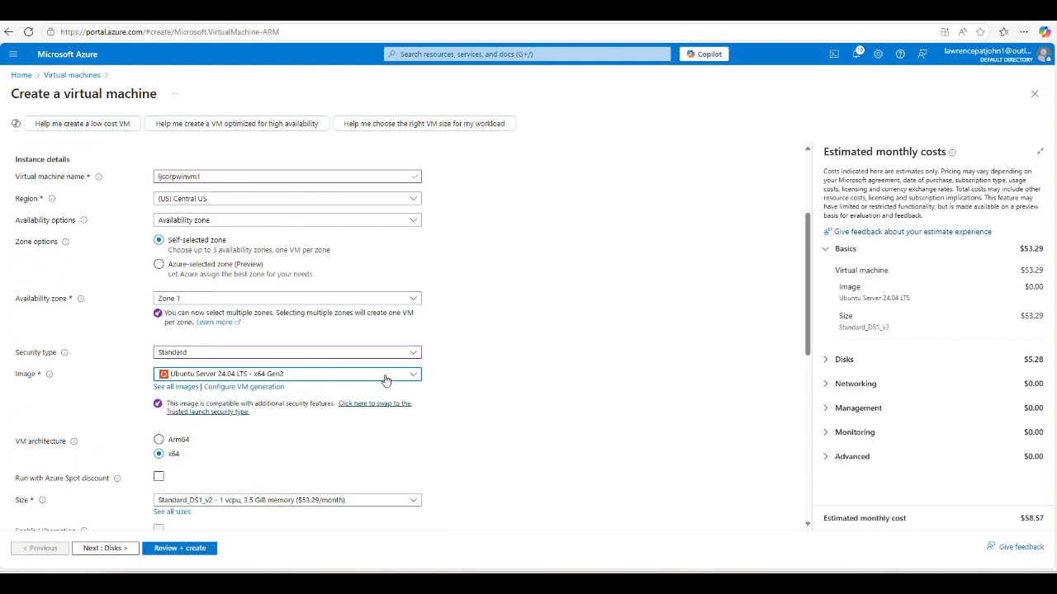
{"action": "left_click", "coordinate": [413, 374]}
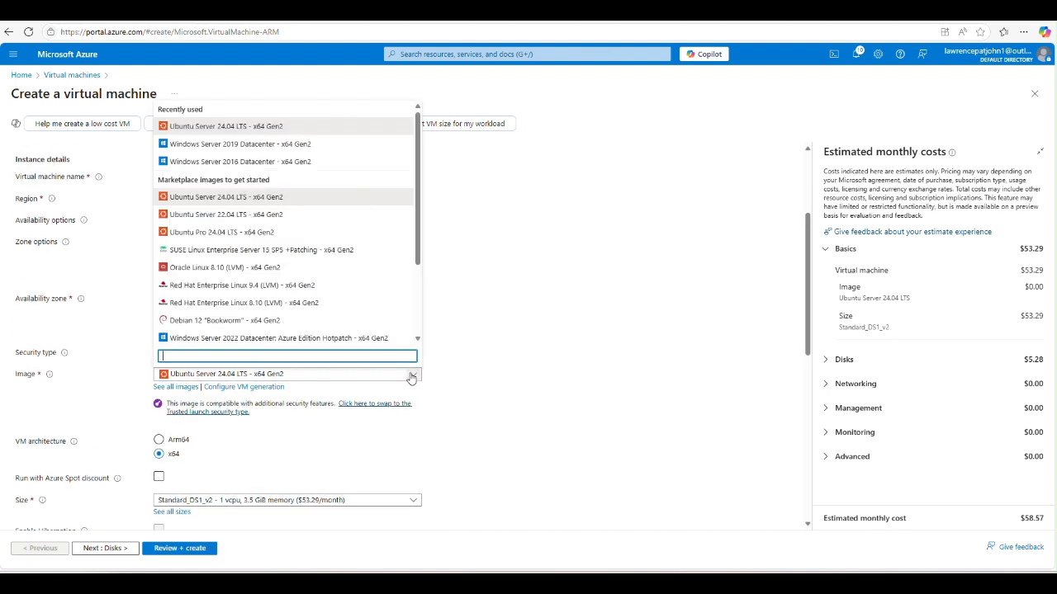
{"action": "left_click", "coordinate": [305, 146]}
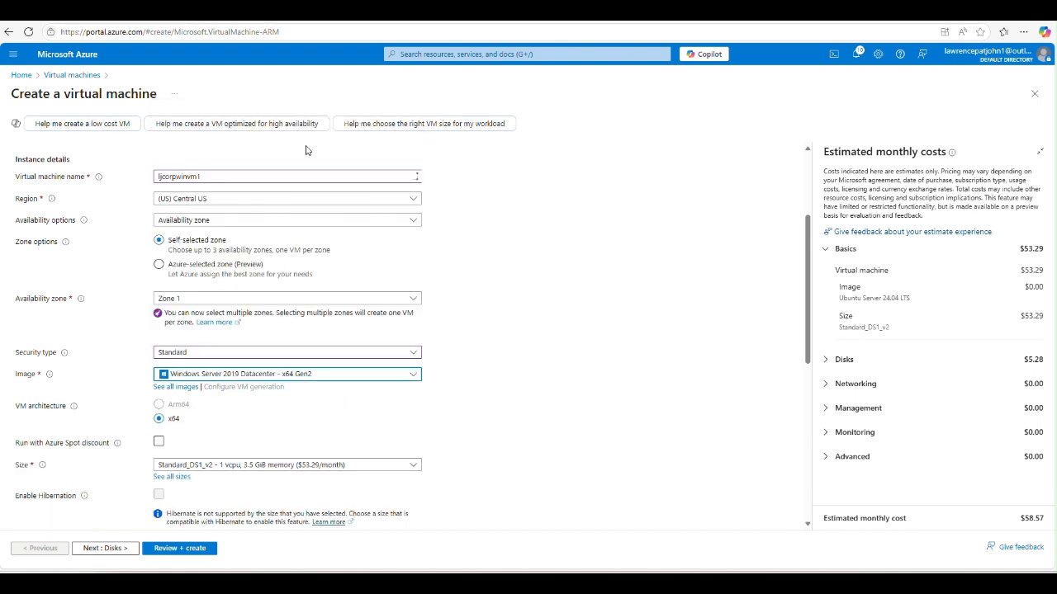
Set the administrator username to ljcorpuser1, then enter and confirm the administrator account password
{"action": "scroll", "coordinate": [515, 355], "scroll_direction": "down", "scroll_amount": 3}
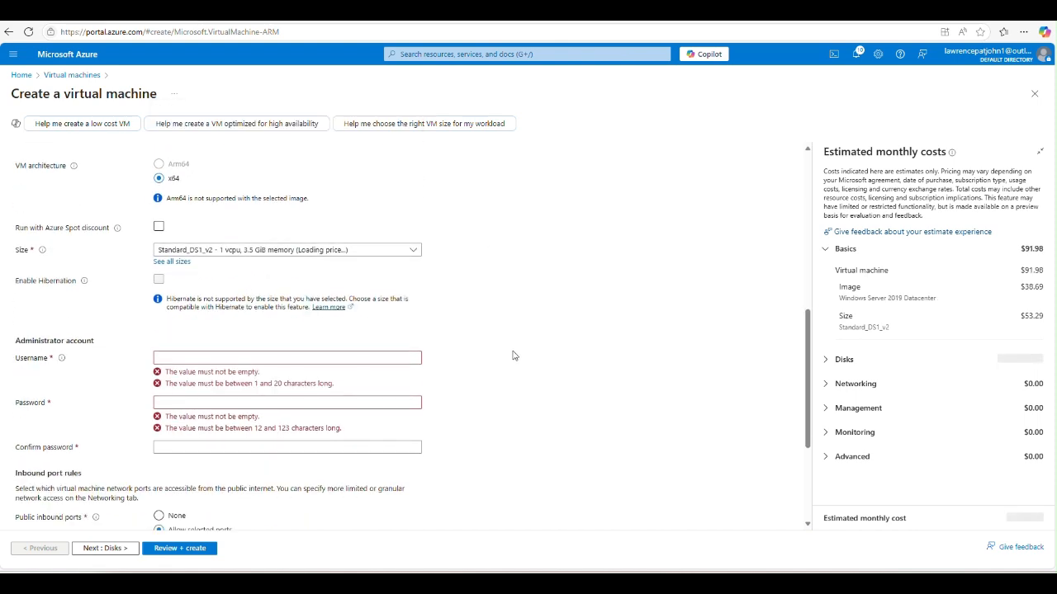
{"action": "left_click", "coordinate": [294, 411]}
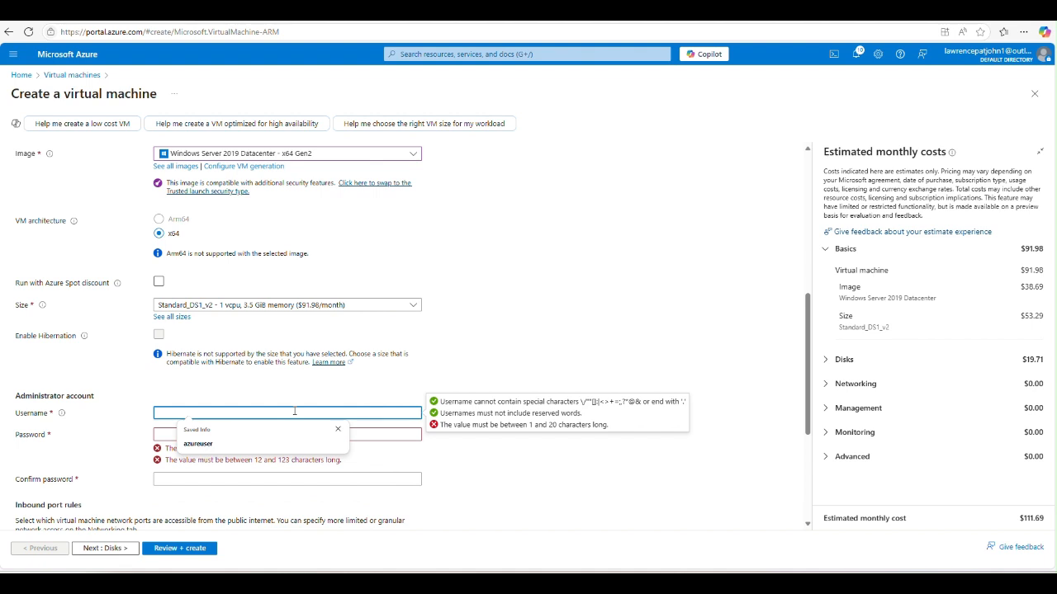
{"action": "type", "text": "ljcorpu"}
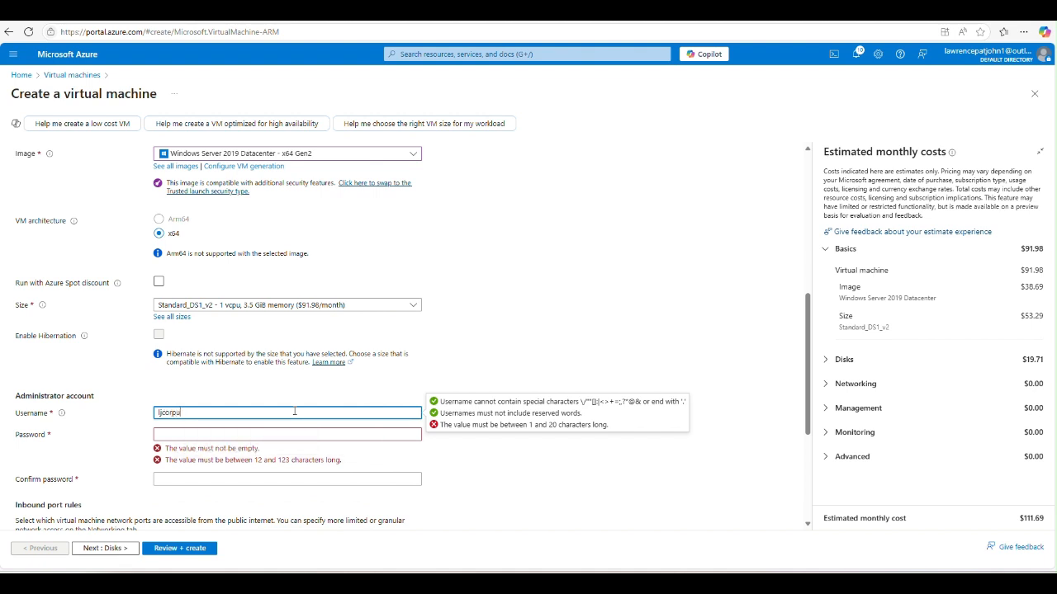
{"action": "type", "text": "ser1"}
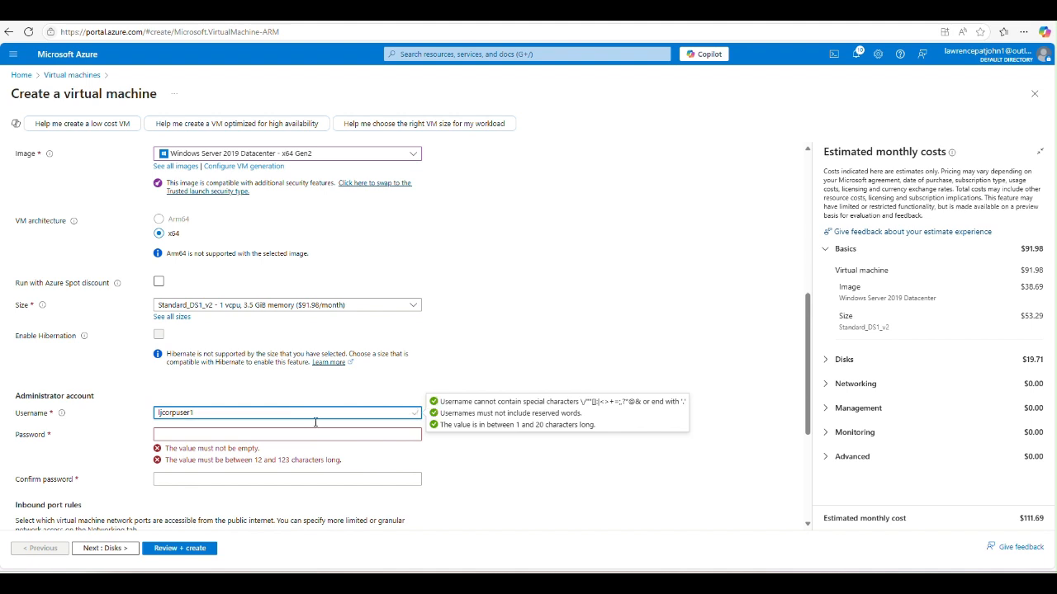
{"action": "left_click", "coordinate": [297, 436]}
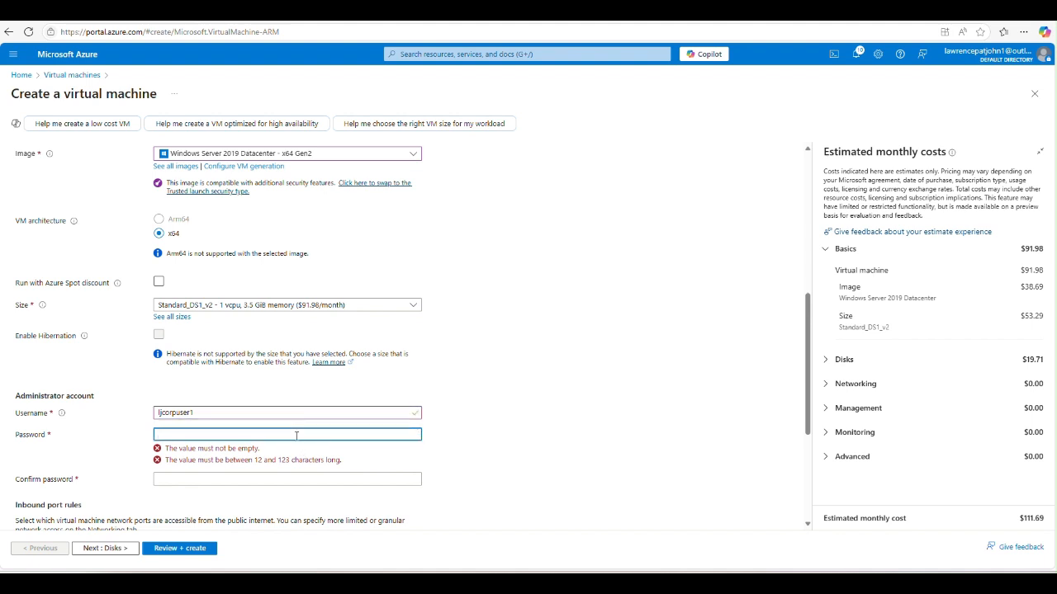
{"action": "type", "text": "•••••••••"}
{"action": "key", "text": "Tab"}
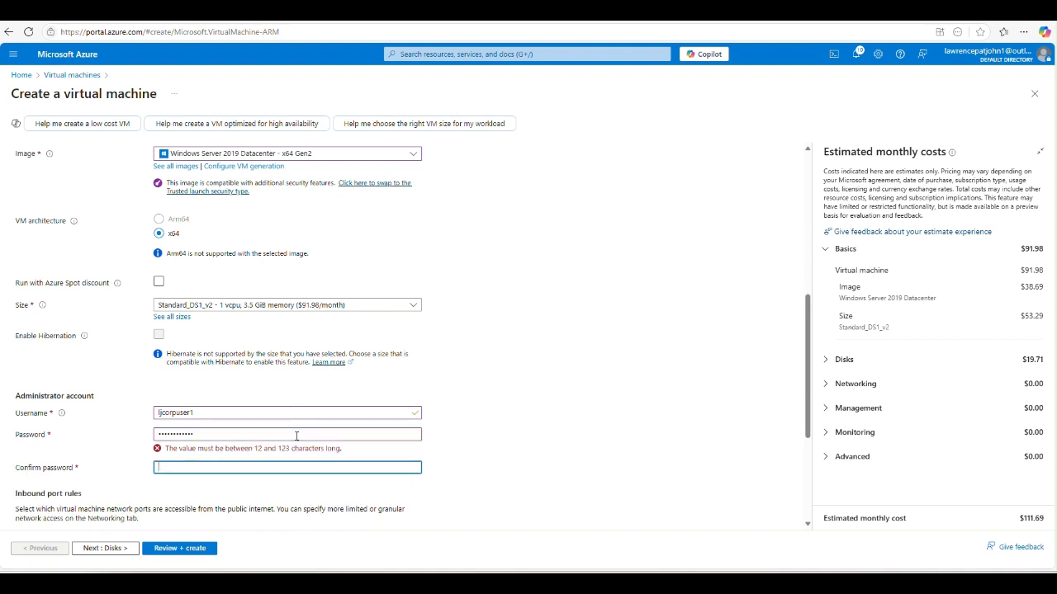
{"action": "type", "text": "••••••"}
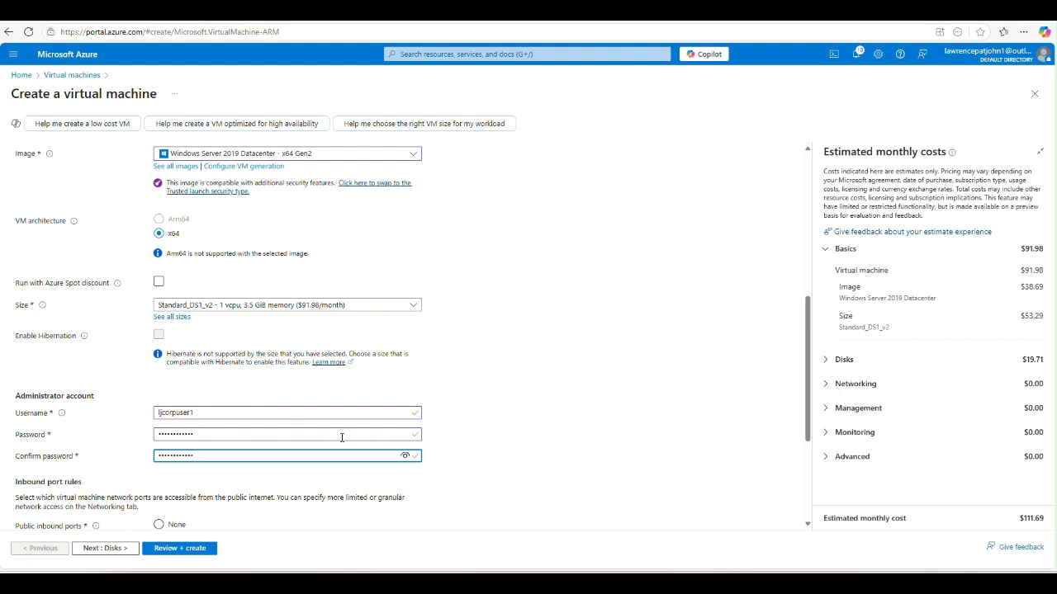
{"action": "scroll", "coordinate": [510, 406], "scroll_direction": "down", "scroll_amount": 3}
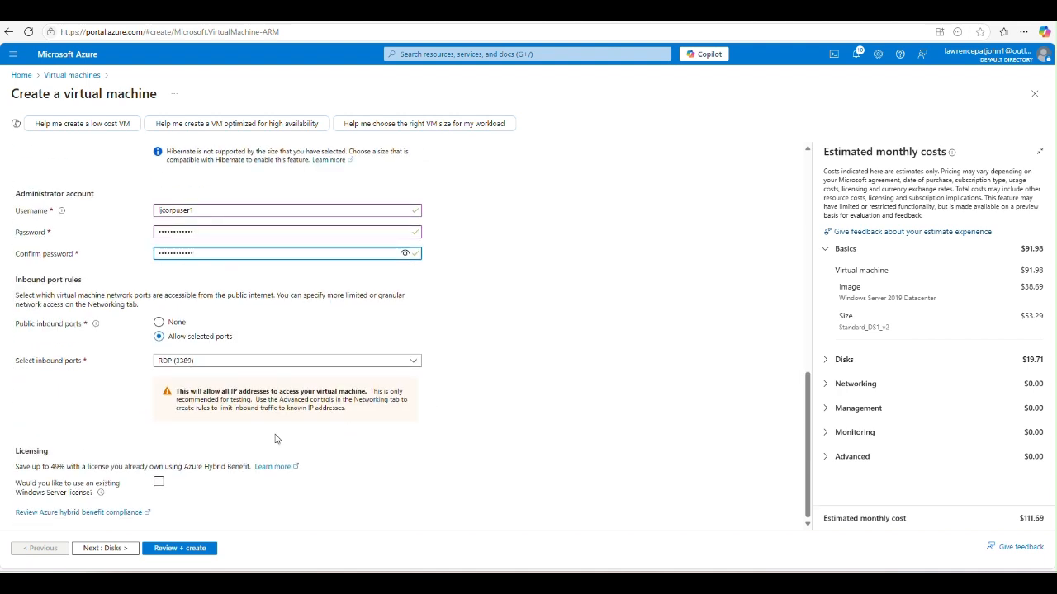
Keep the default disk settings, dismiss the password-saving prompt, and set the virtual machine's subnet to default2 (10.0.1.0/24)
{"action": "left_click", "coordinate": [105, 548]}
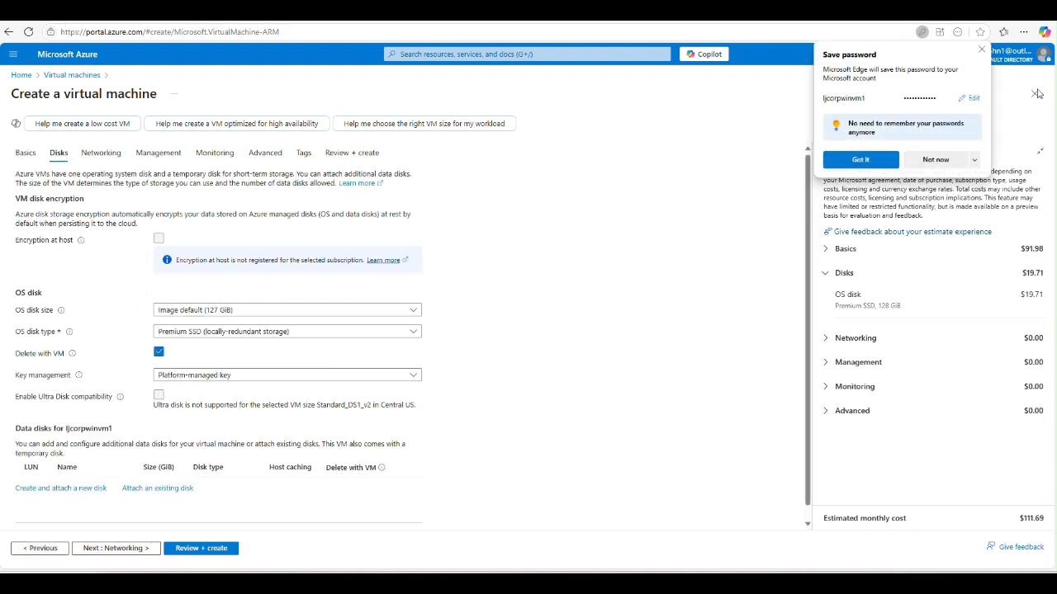
{"action": "left_click", "coordinate": [982, 51]}
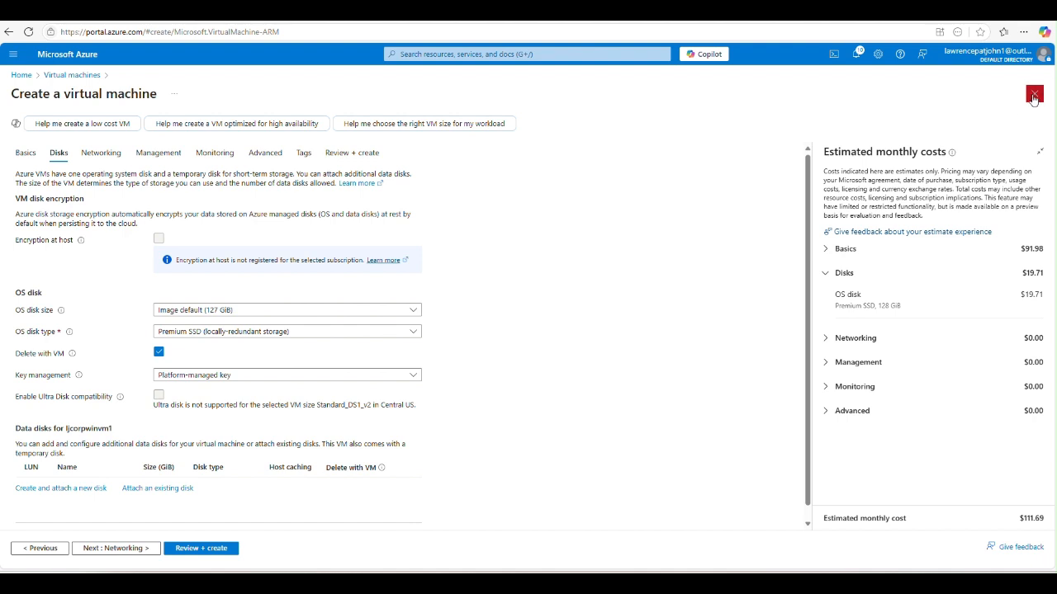
{"action": "left_click", "coordinate": [115, 548]}
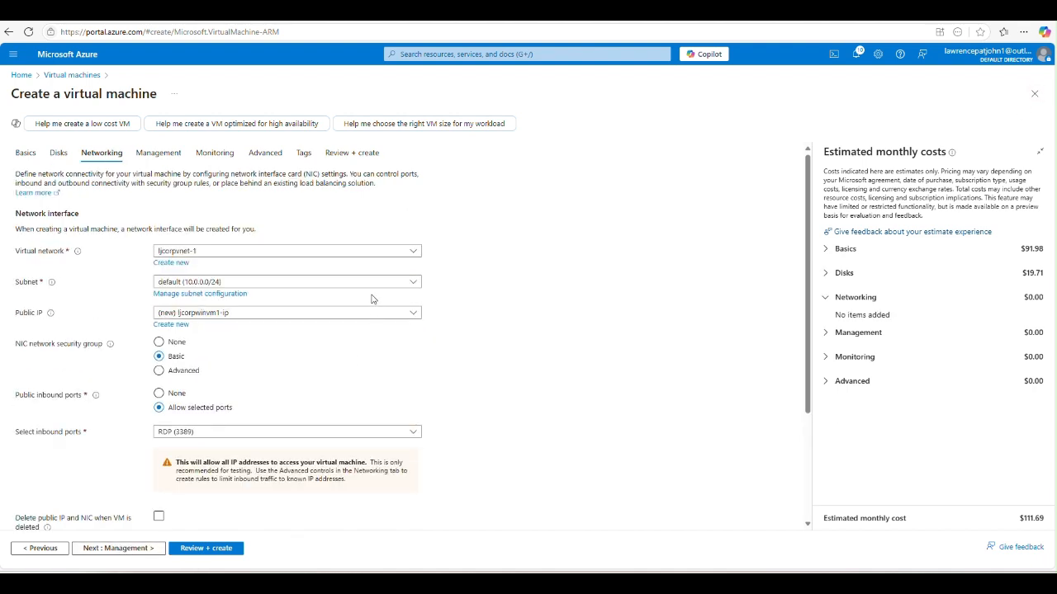
{"action": "left_click", "coordinate": [417, 286]}
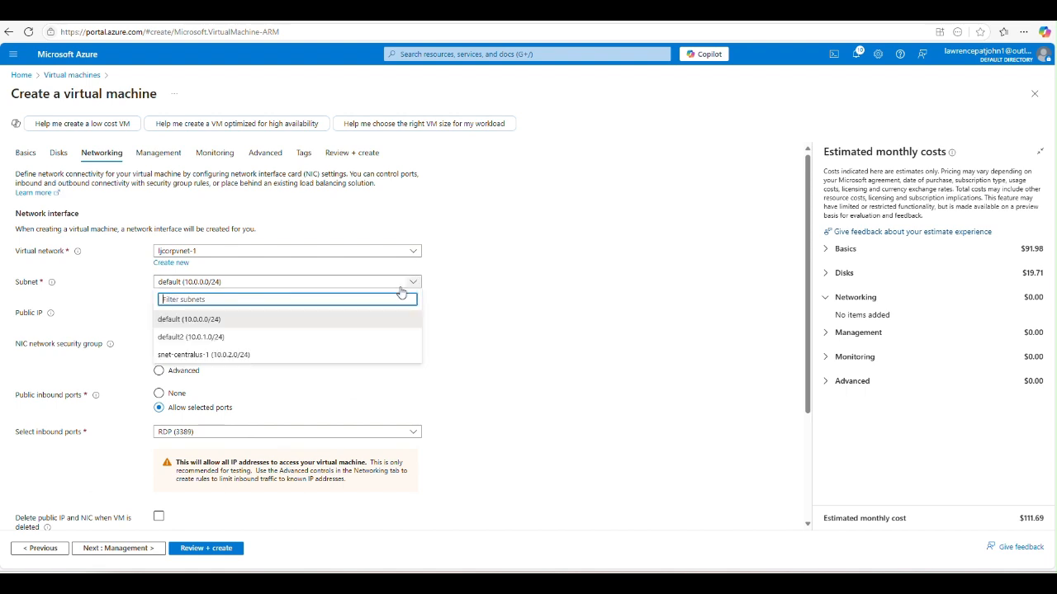
{"action": "left_click", "coordinate": [229, 338]}
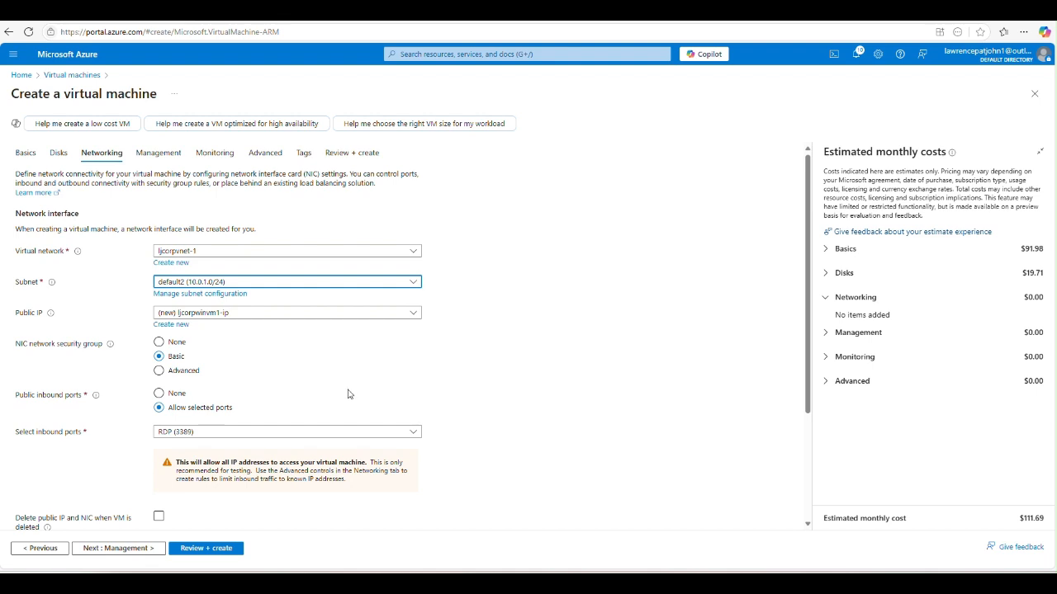
Keep the default management, monitoring, advanced and tag settings, then review and create the ljcorpwinvm1 virtual machine
{"action": "left_click", "coordinate": [119, 550]}
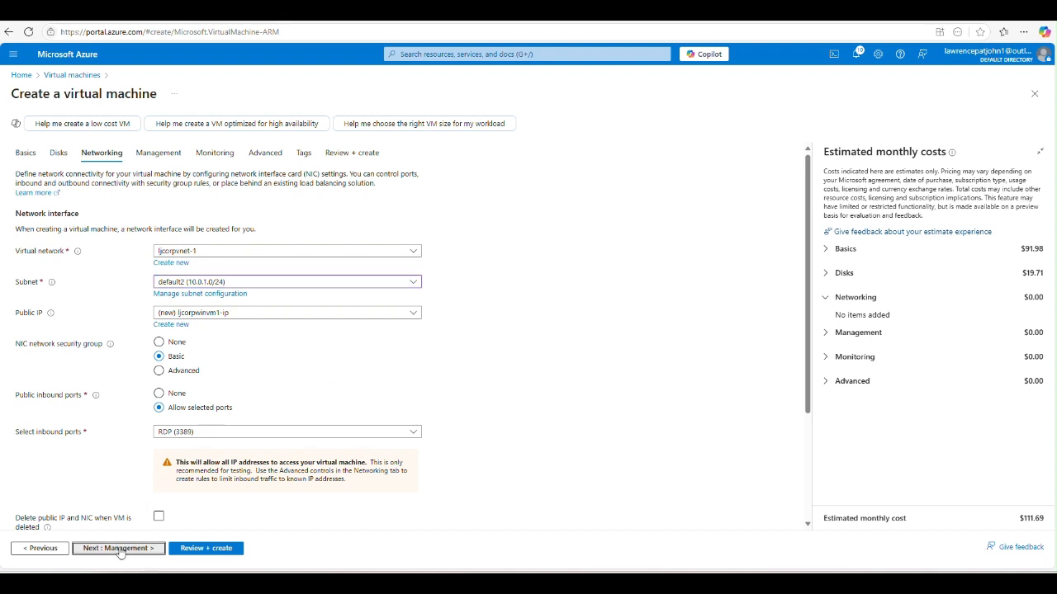
{"action": "scroll", "coordinate": [242, 308], "scroll_direction": "down", "scroll_amount": 1}
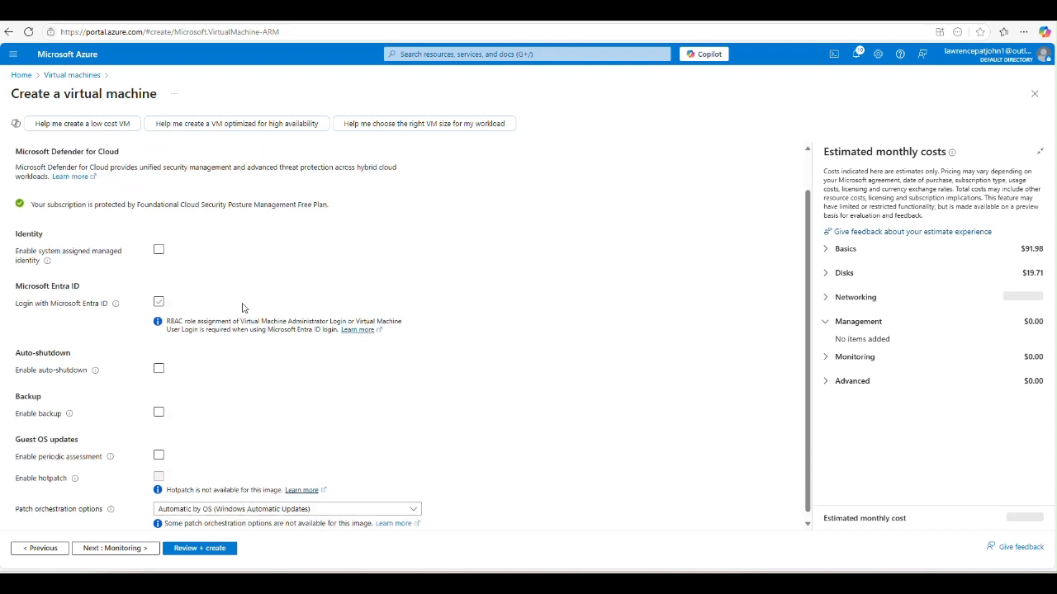
{"action": "left_click", "coordinate": [135, 550]}
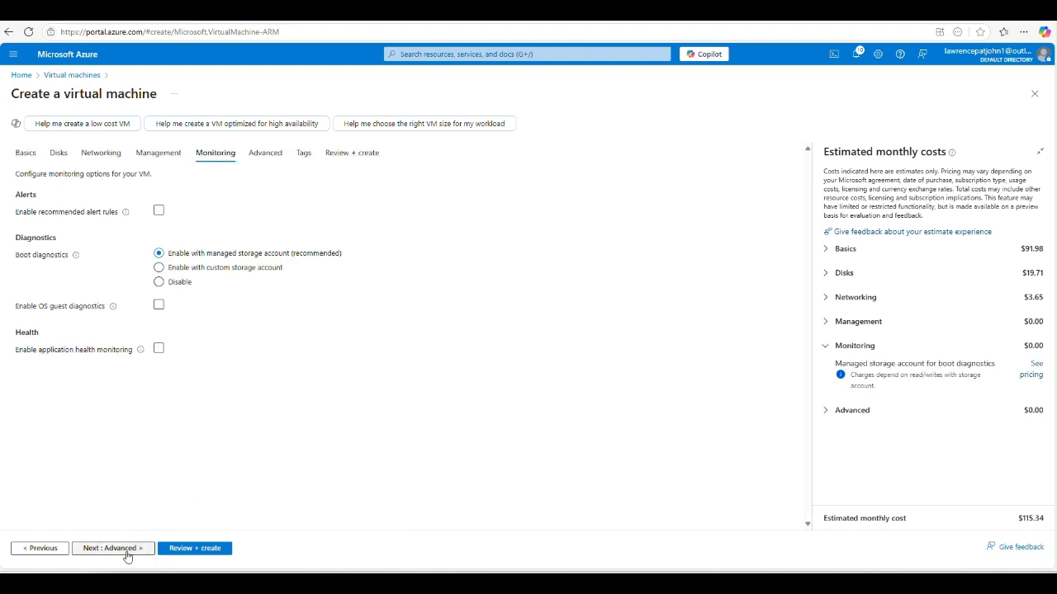
{"action": "left_click", "coordinate": [128, 554]}
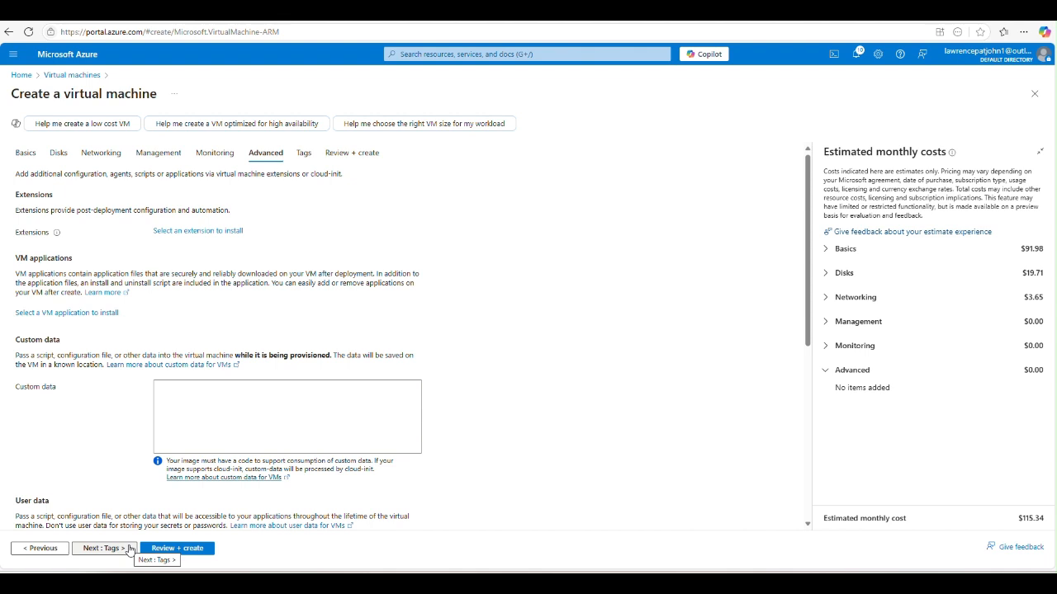
{"action": "left_click", "coordinate": [128, 549]}
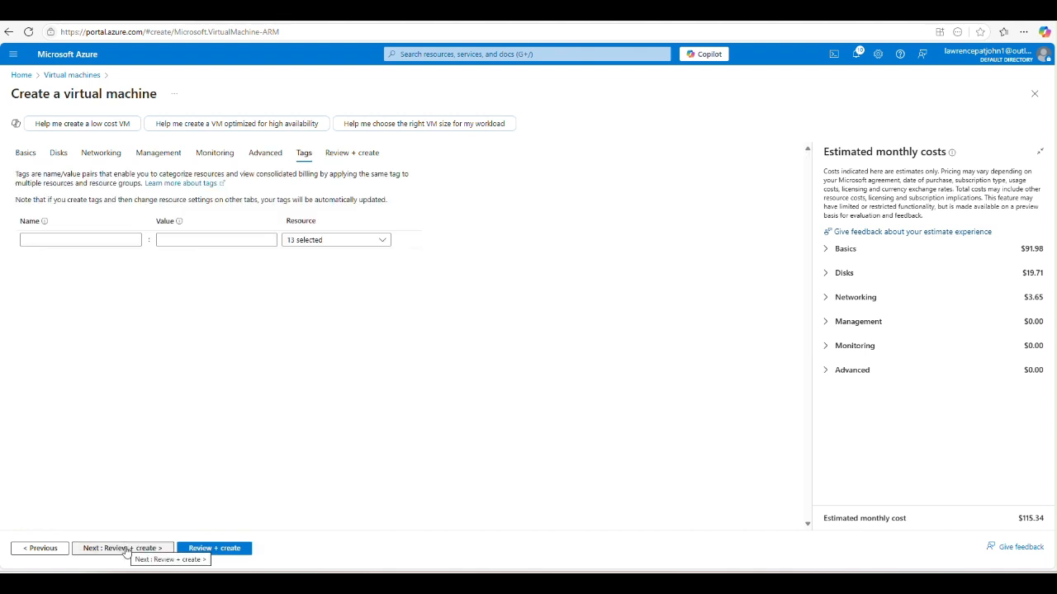
{"action": "left_click", "coordinate": [127, 550]}
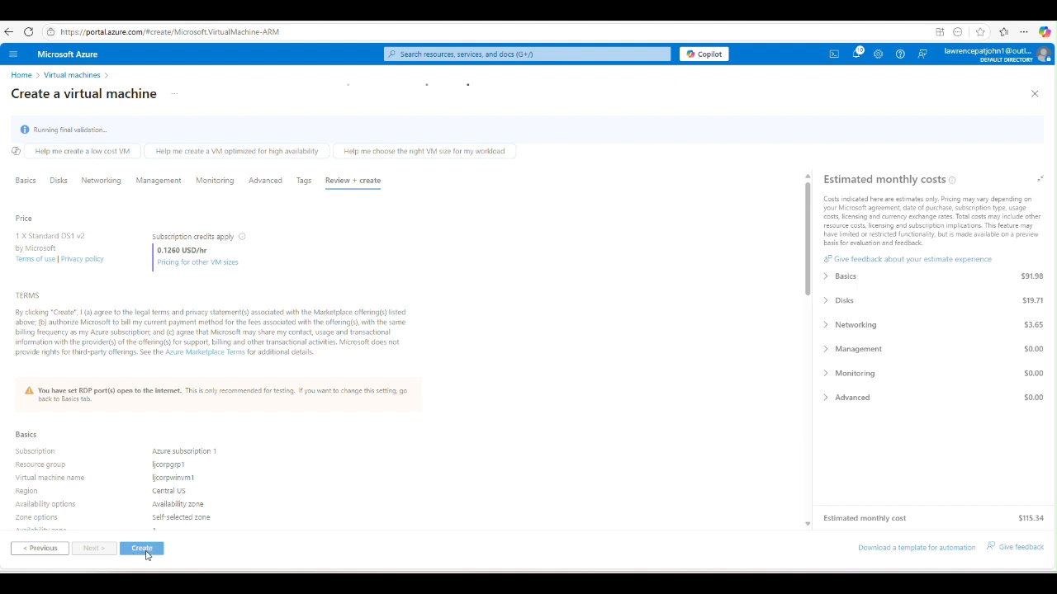
{"action": "left_click", "coordinate": [144, 550]}
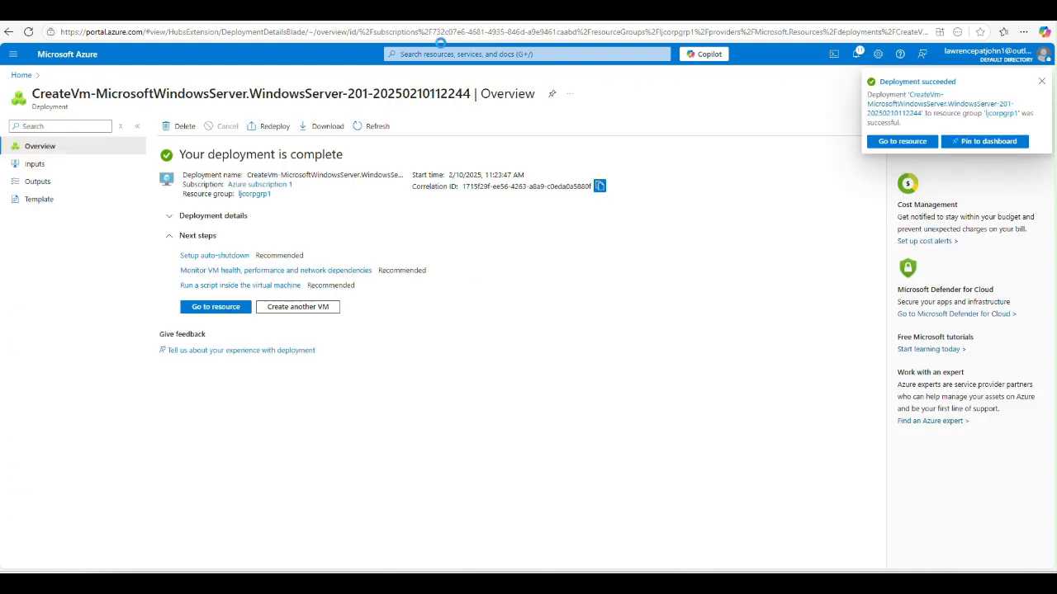
Open the connection page of the deployed ljcorpwinvm1 virtual machine and check access to port 3389
{"action": "left_click", "coordinate": [229, 313]}
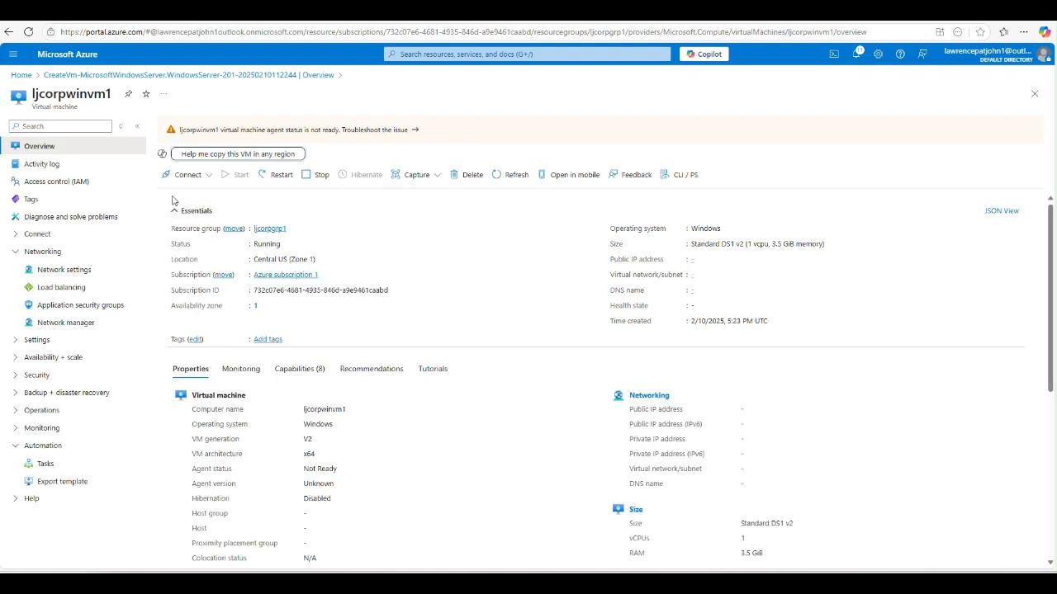
{"action": "left_click", "coordinate": [195, 182]}
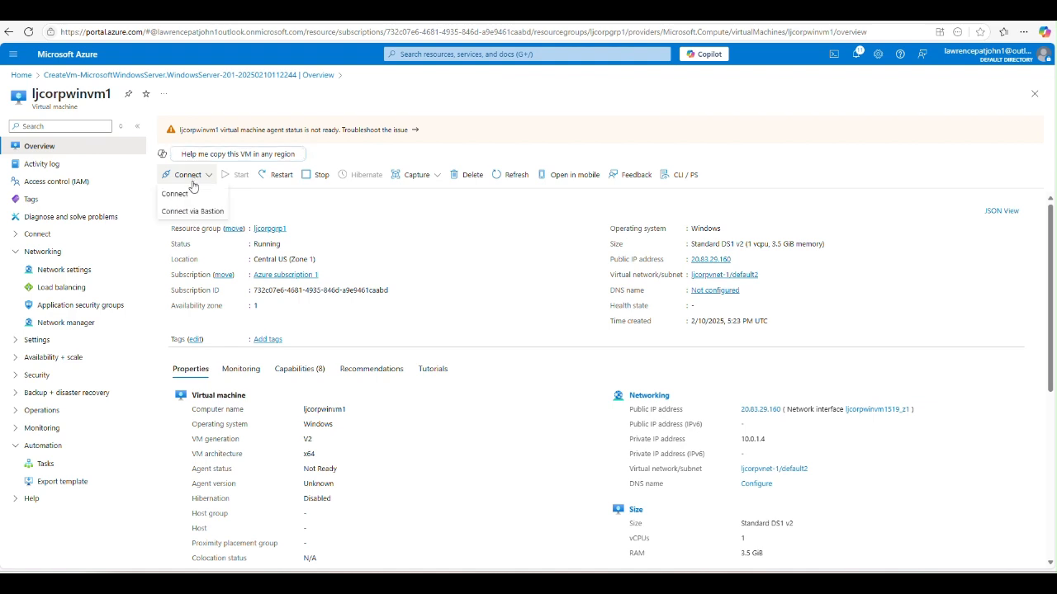
{"action": "left_click", "coordinate": [186, 194]}
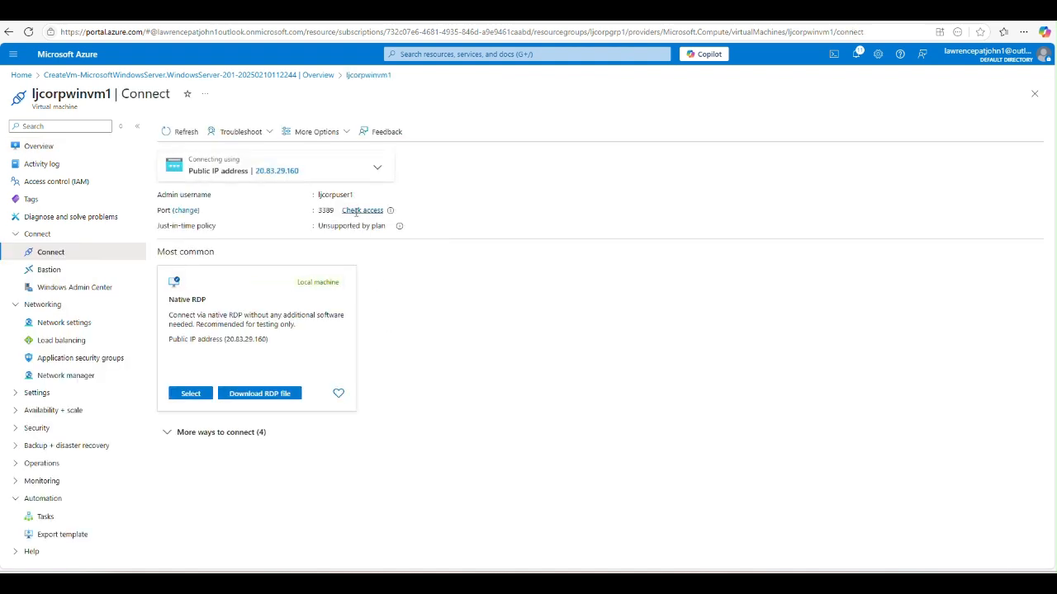
{"action": "left_click", "coordinate": [362, 211]}
Switch to Remote Desktop Connection and start a connection to the virtual machine's public IP address 20.83.29.160
{"action": "left_click", "coordinate": [429, 584]}
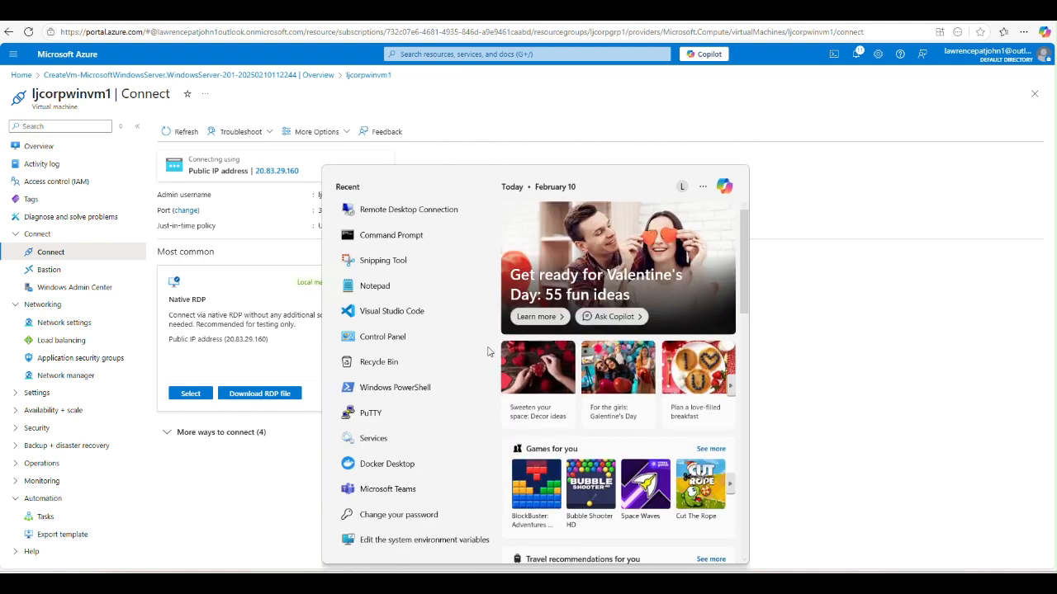
{"action": "left_click", "coordinate": [385, 211]}
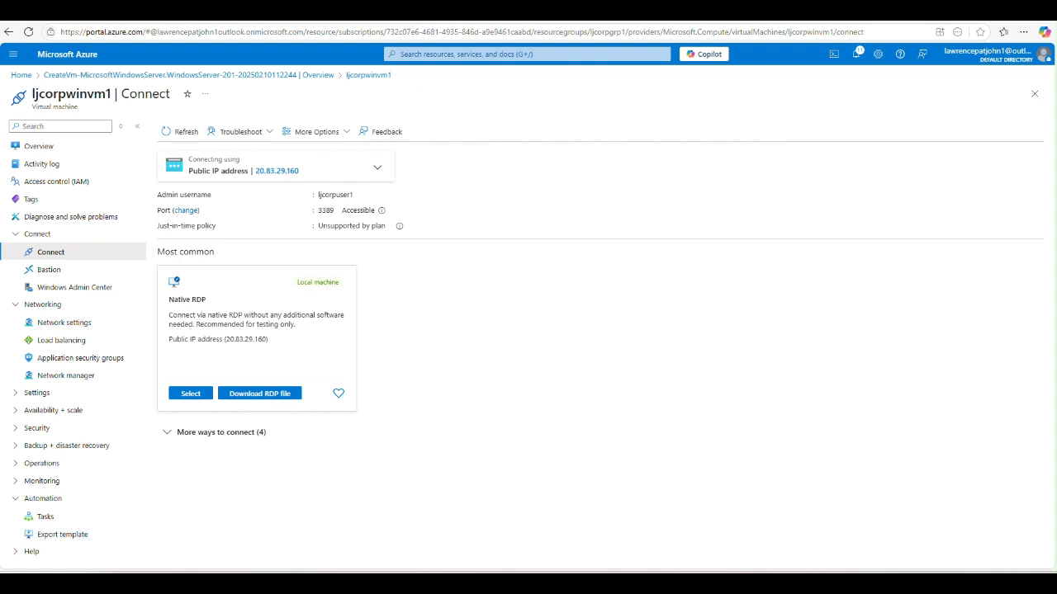
{"action": "left_click_drag", "start_coordinate": [0, 63], "coordinate": [576, 155]}
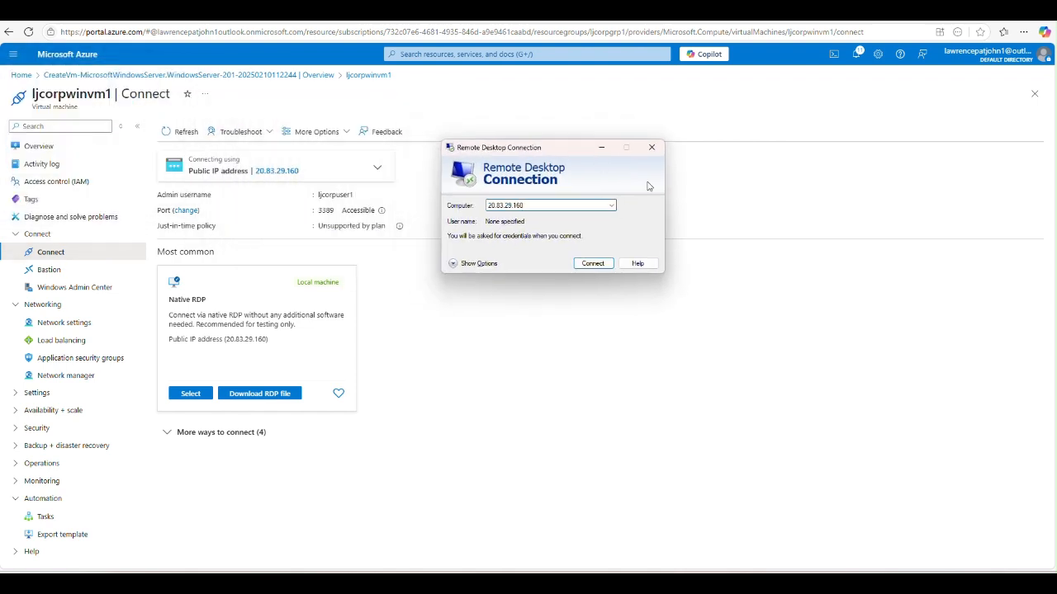
{"action": "left_click", "coordinate": [593, 263]}
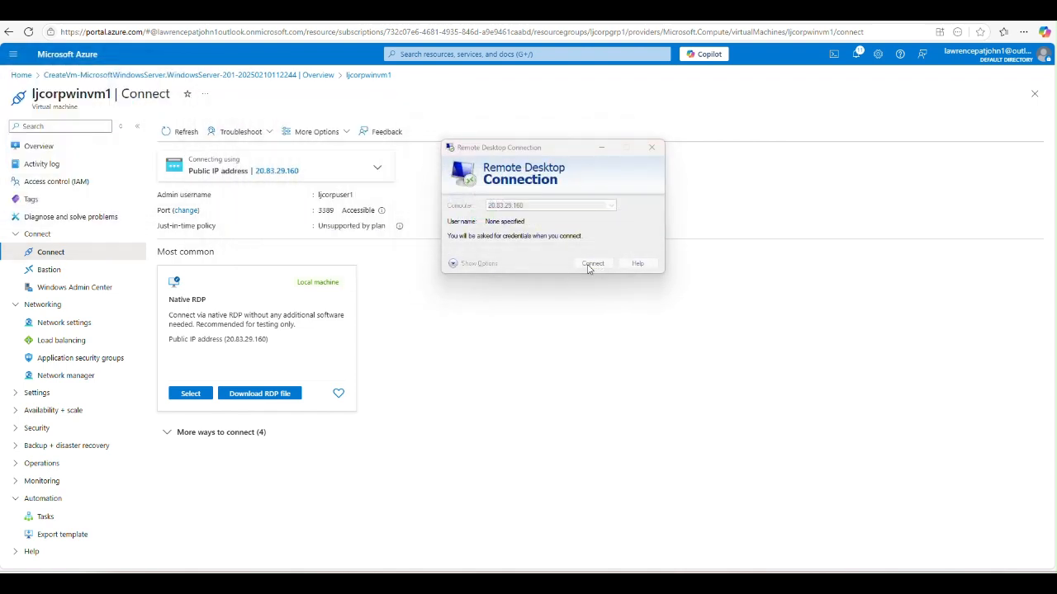
Sign in to the remote desktop as ljcorpuser1 with the account password, accept the untrusted certificate, and minimize the session
{"action": "type", "text": "l"}
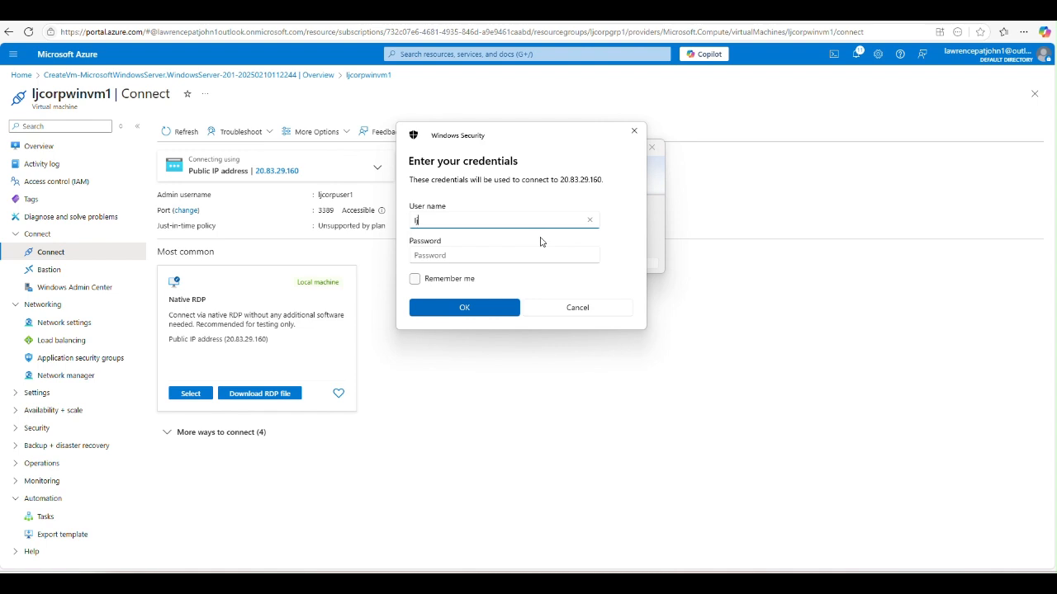
{"action": "type", "text": "jcorpuser1"}
{"action": "key", "text": "Tab"}
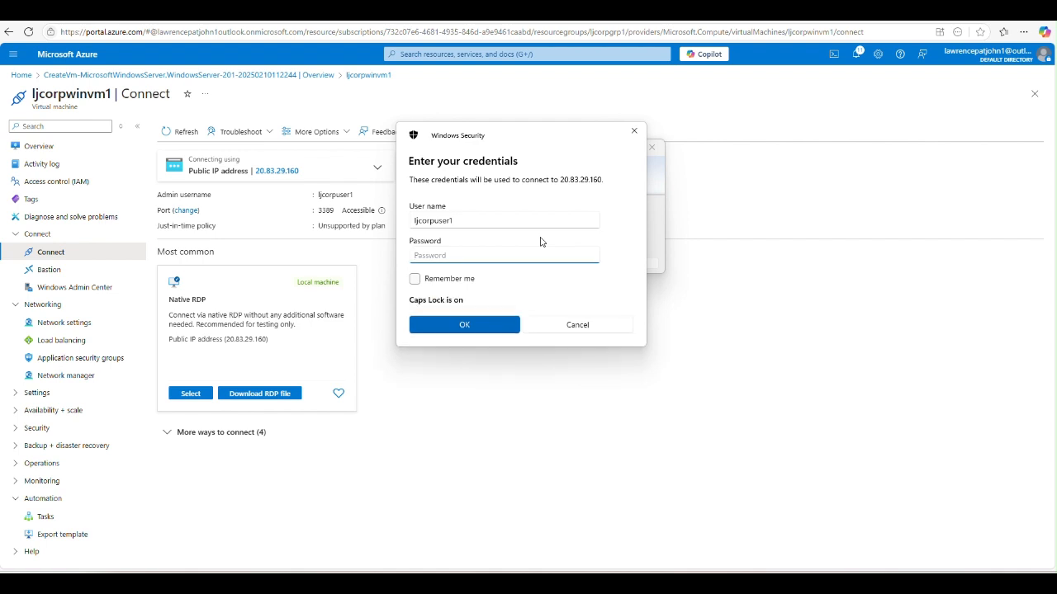
{"action": "type", "text": "••••••••••••"}
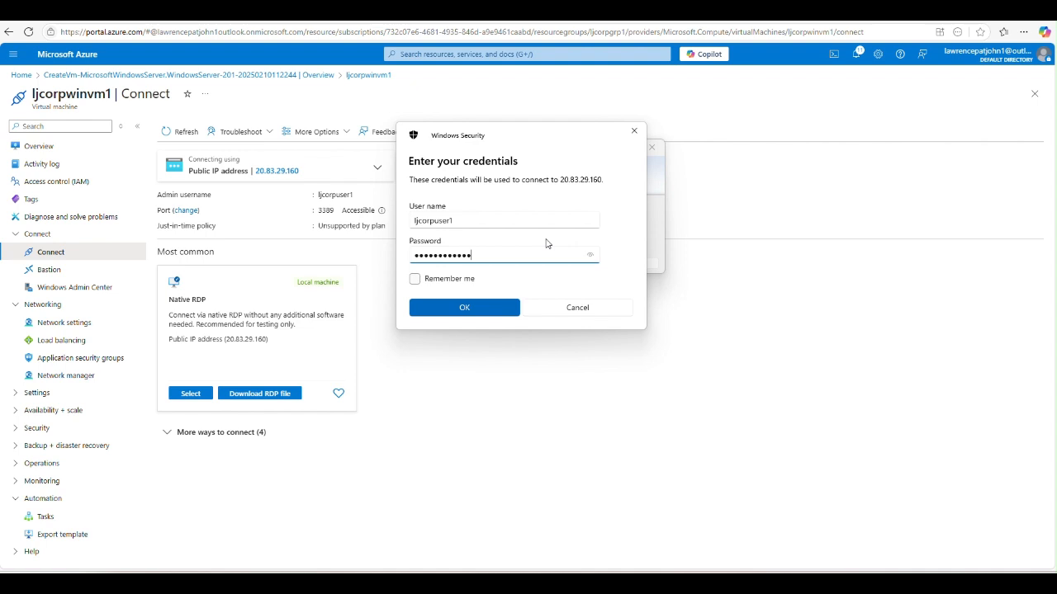
{"action": "left_click", "coordinate": [491, 305]}
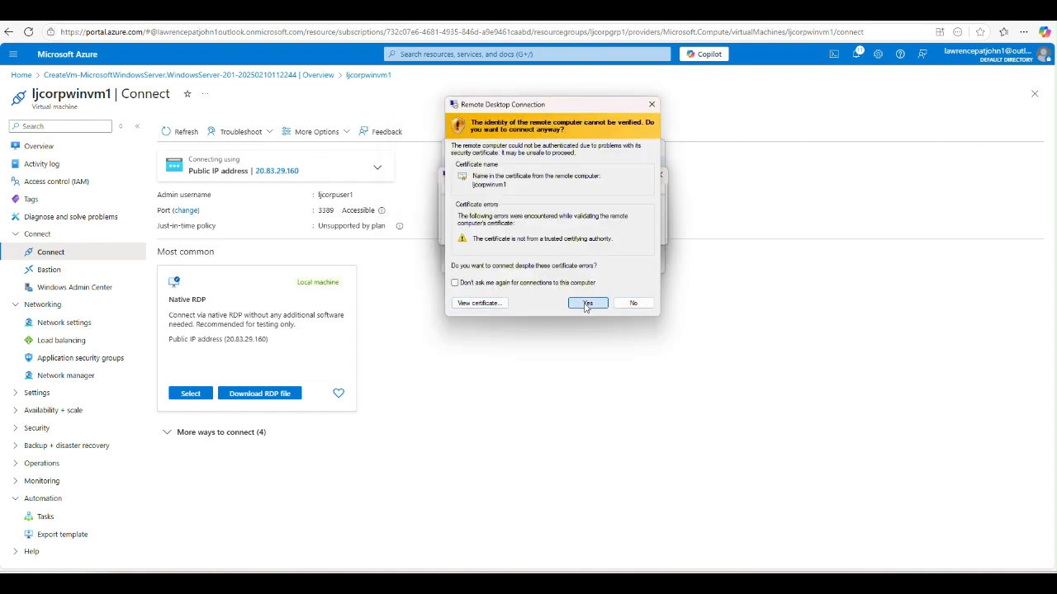
{"action": "left_click", "coordinate": [586, 303]}
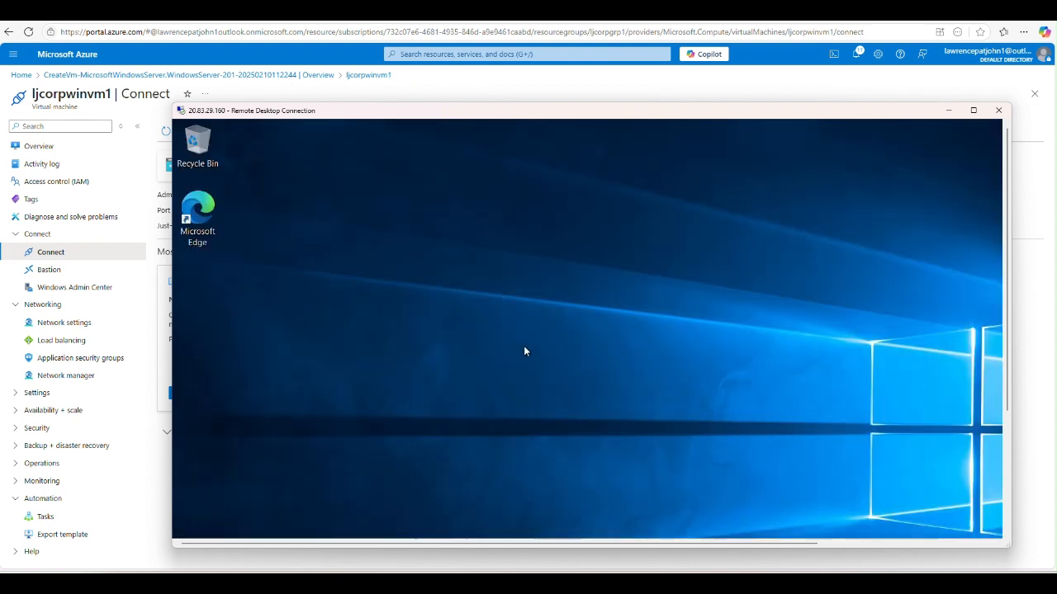
{"action": "left_click", "coordinate": [949, 110]}
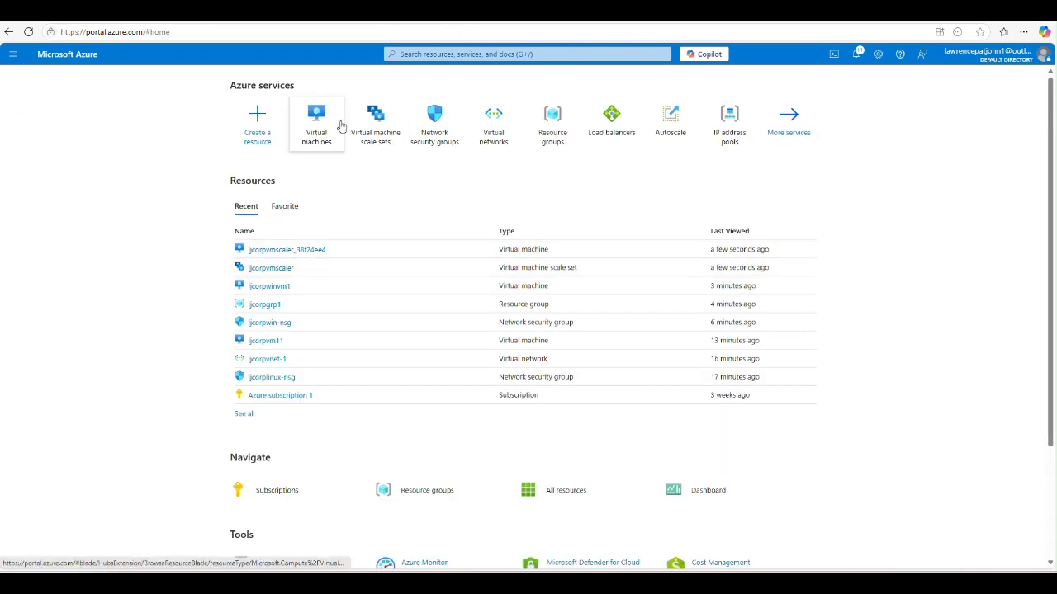
Open the scale set instance ljcorpvmscaler_38f24ee4 from the virtual machines list and bring up its connection options
{"action": "left_click", "coordinate": [314, 130]}
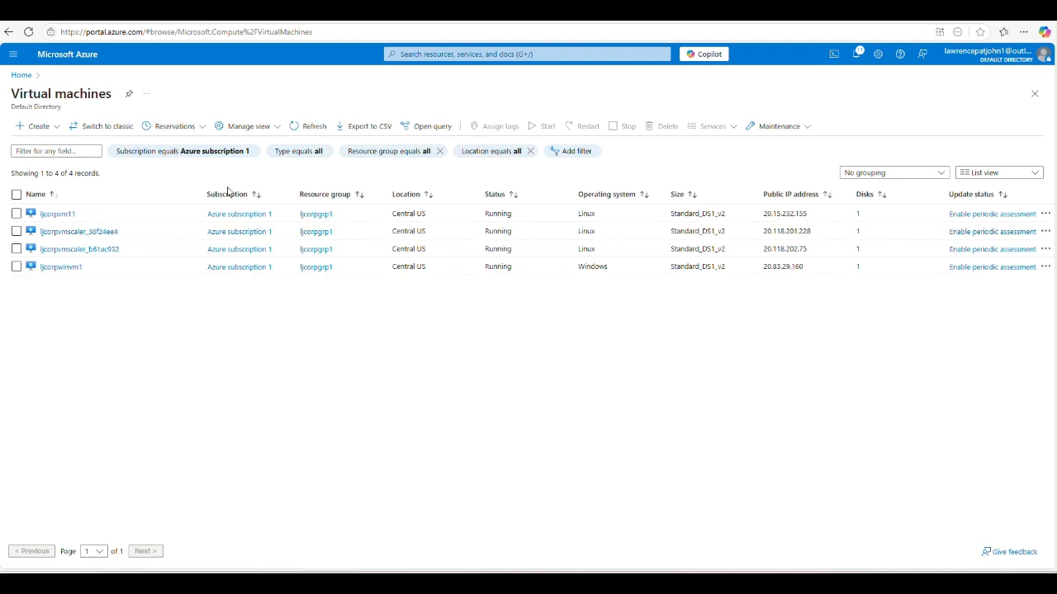
{"action": "left_click", "coordinate": [87, 234]}
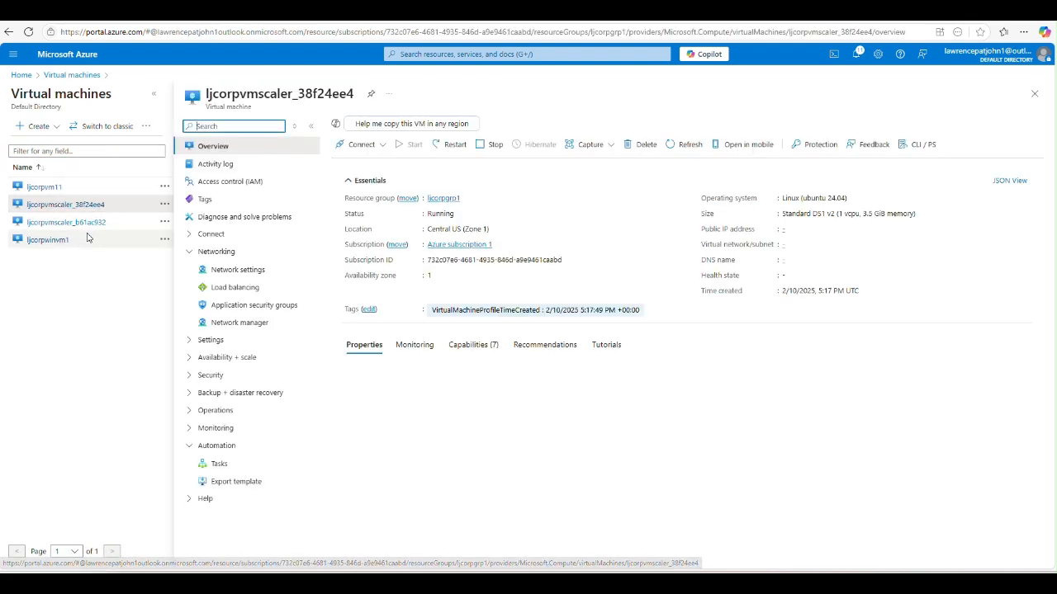
{"action": "left_click", "coordinate": [362, 146]}
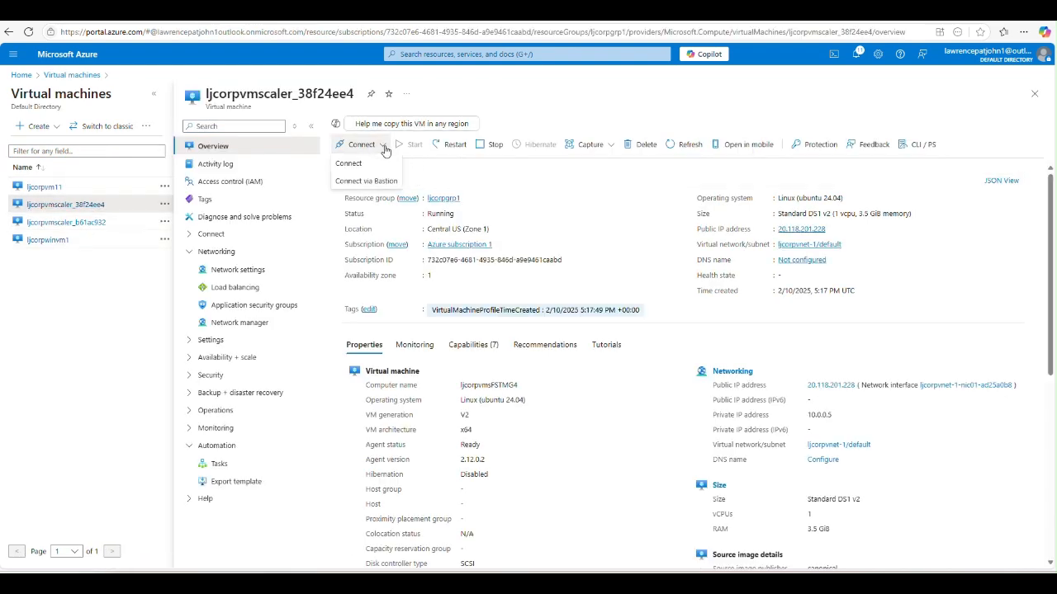